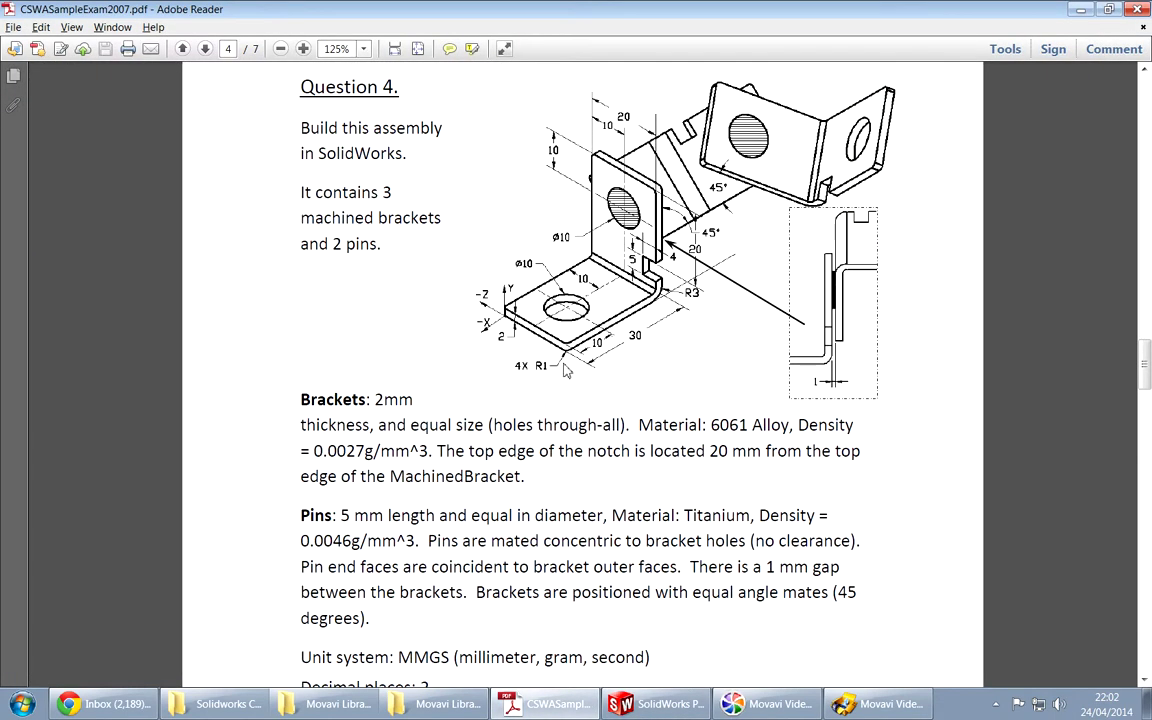
Step: Switch to SolidWorks and set the L-profile's thin extrusion depth to 20 mm
{"action": "key", "text": "alt+Tab"}
{"action": "left_click", "coordinate": [98, 297]}
{"action": "type", "text": "20"}
{"action": "key", "text": "Return"}
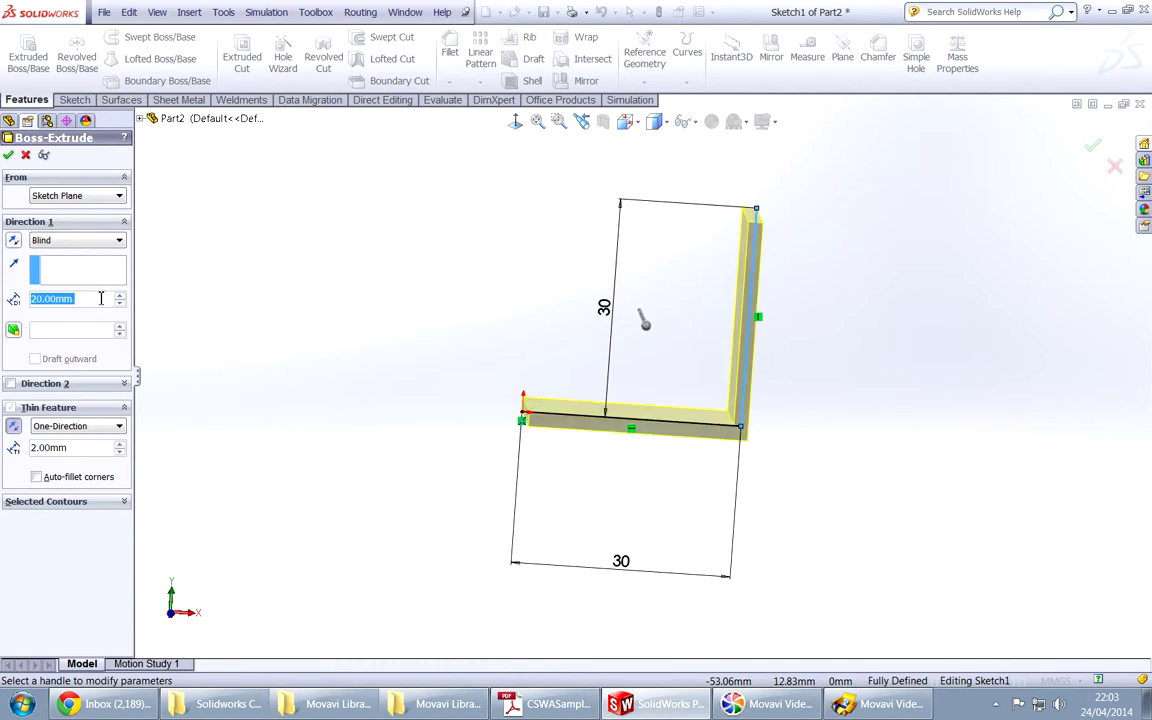
{"action": "middle_click_drag", "start_coordinate": [425, 378], "coordinate": [458, 329]}
{"action": "right_click", "coordinate": [466, 274]}
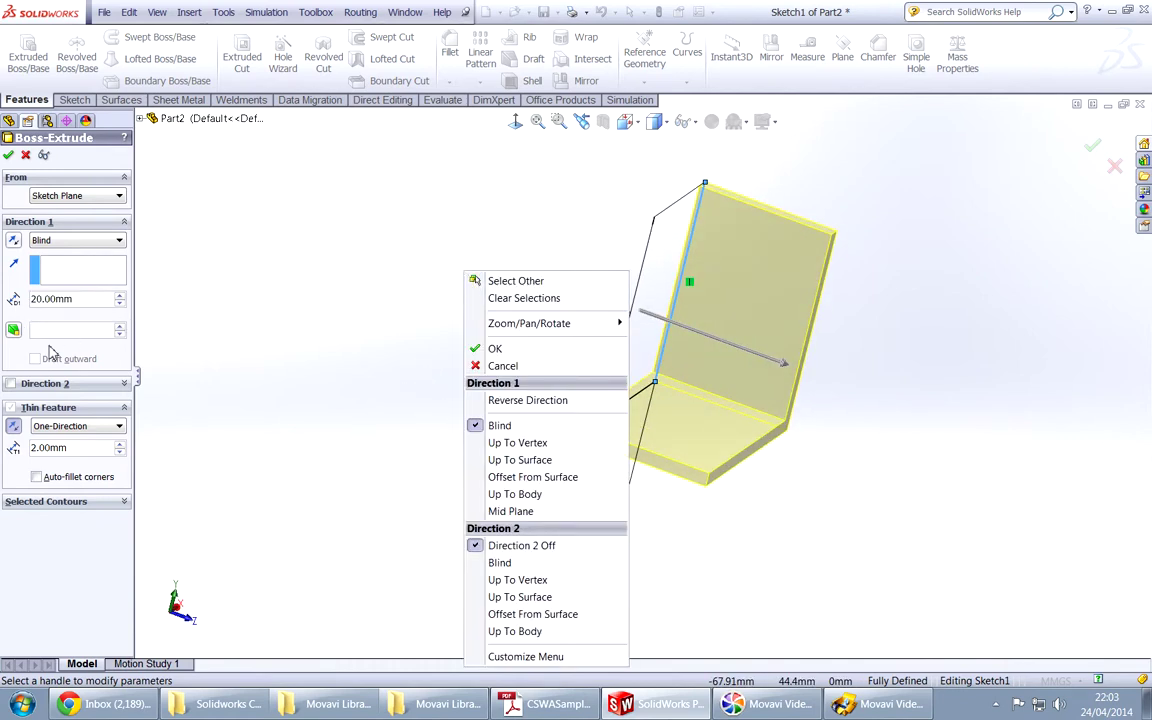
{"action": "left_click", "coordinate": [20, 189]}
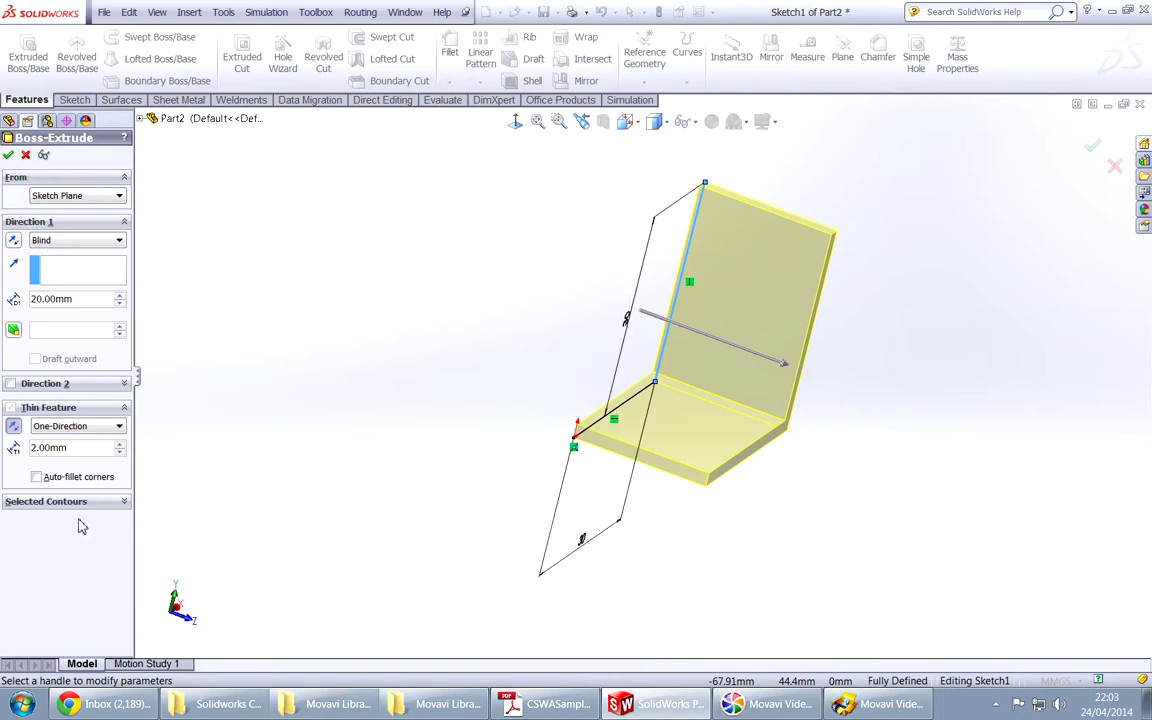
Step: Enable auto-filleted corners with a 3 mm radius and complete the thin extrusion of the bracket
{"action": "left_click", "coordinate": [36, 476]}
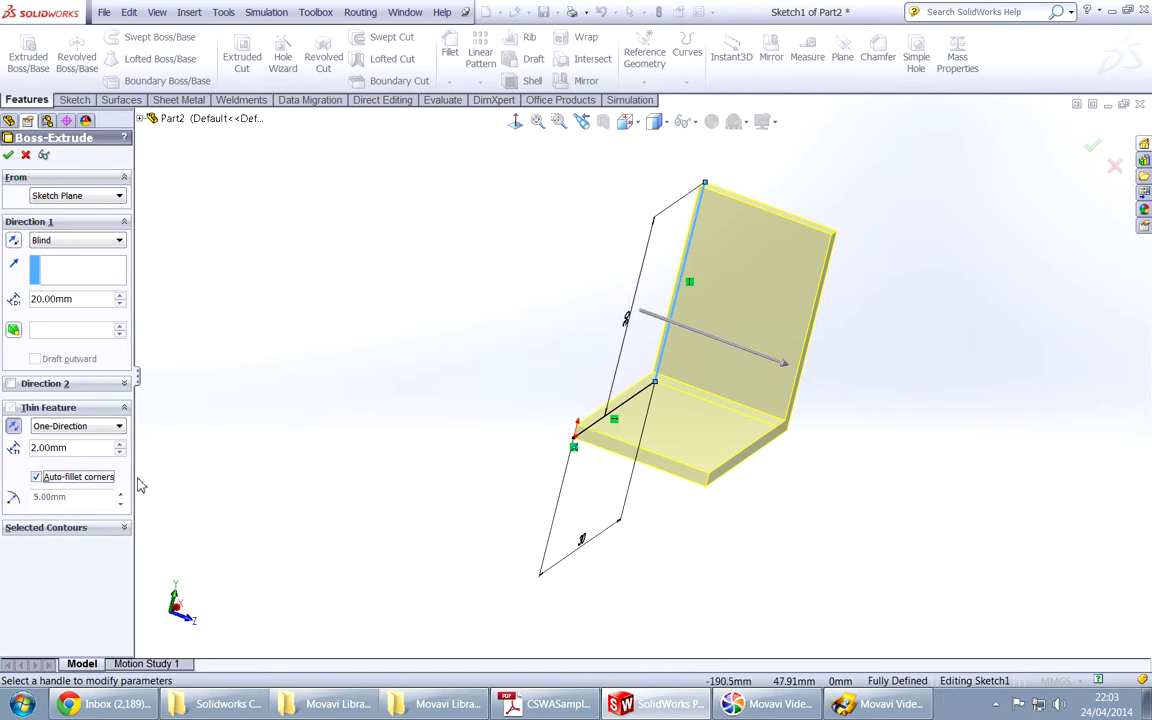
{"action": "key", "text": "alt+Tab"}
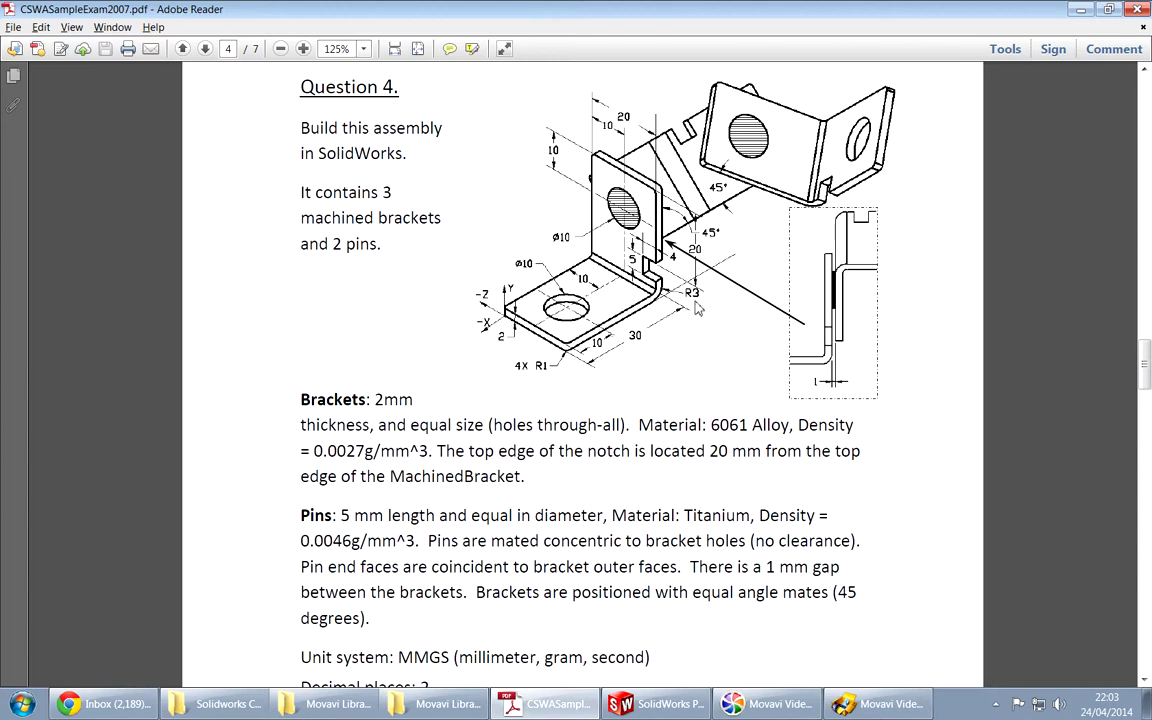
{"action": "key", "text": "alt+Tab"}
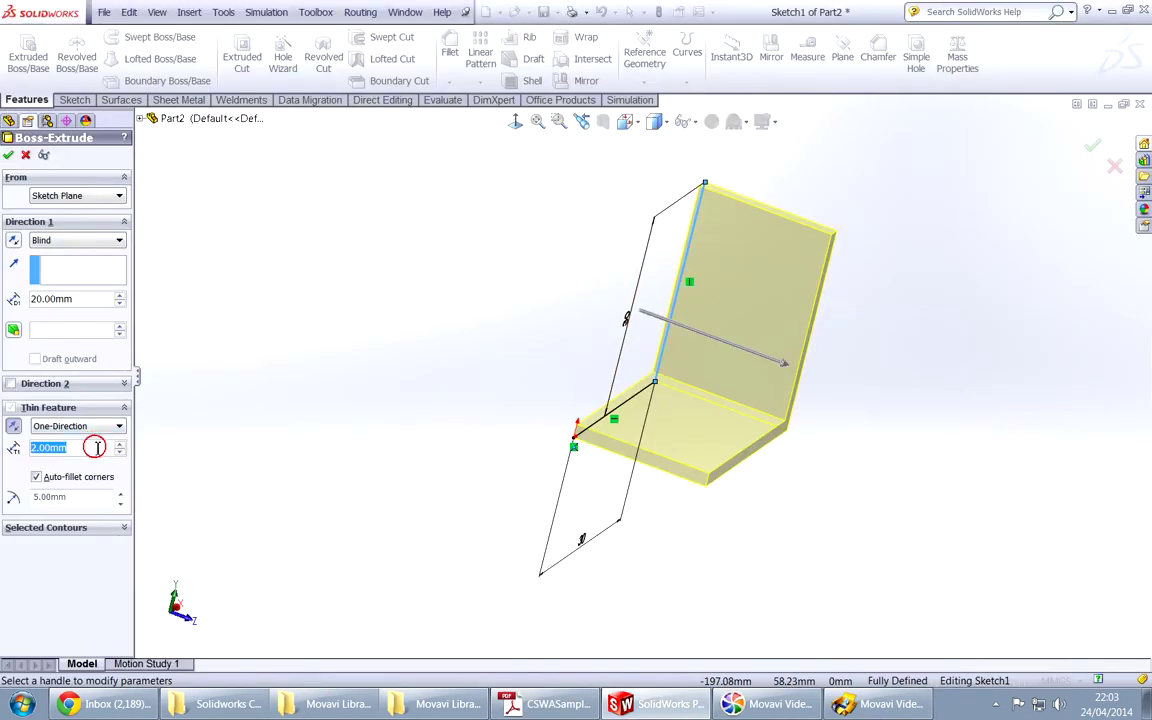
{"action": "left_click", "coordinate": [92, 500]}
{"action": "left_click", "coordinate": [94, 502]}
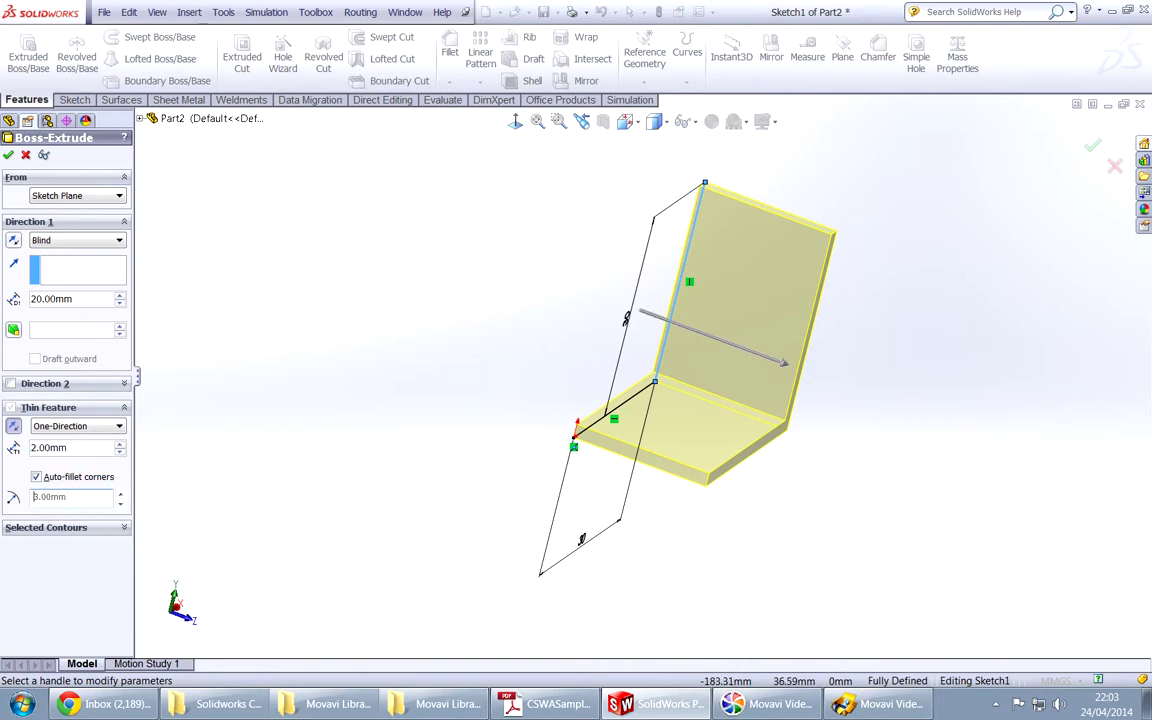
{"action": "middle_click_drag", "start_coordinate": [489, 278], "coordinate": [406, 297]}
{"action": "left_click", "coordinate": [8, 155]}
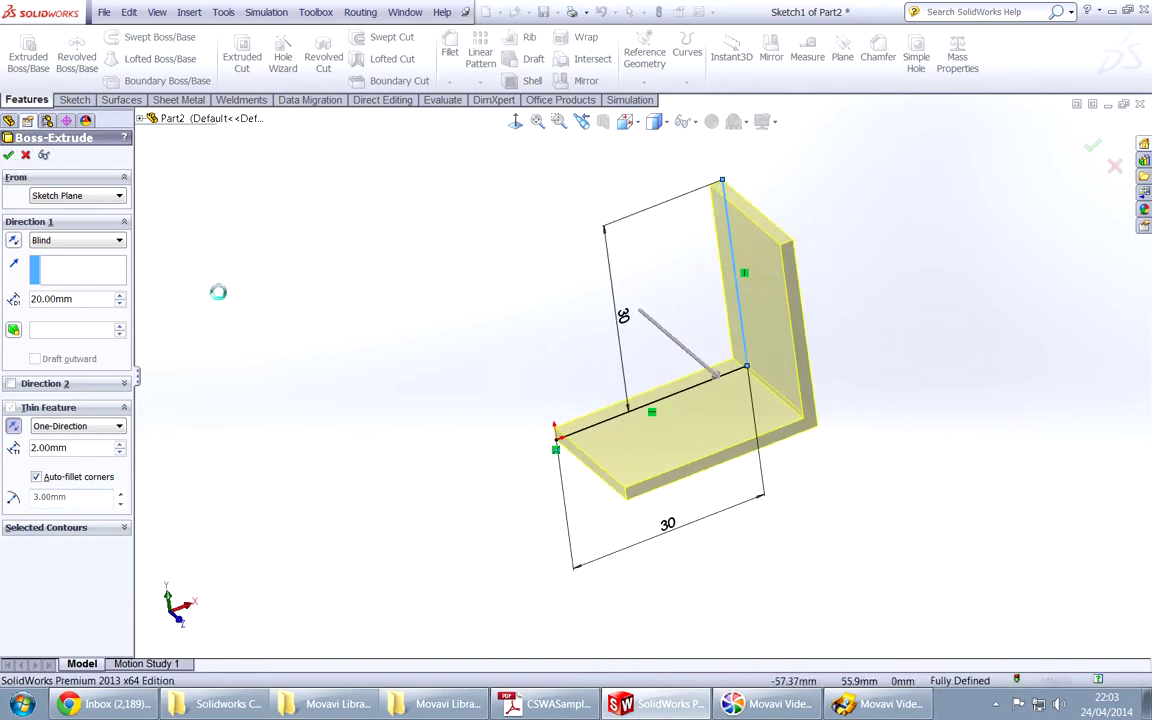
Step: Start a sketch on the vertical flange's inner face and draw a circle about 9.4 mm in diameter, after checking the exam drawing
{"action": "middle_click_drag", "start_coordinate": [557, 437], "coordinate": [586, 429]}
{"action": "key", "text": "alt+Tab"}
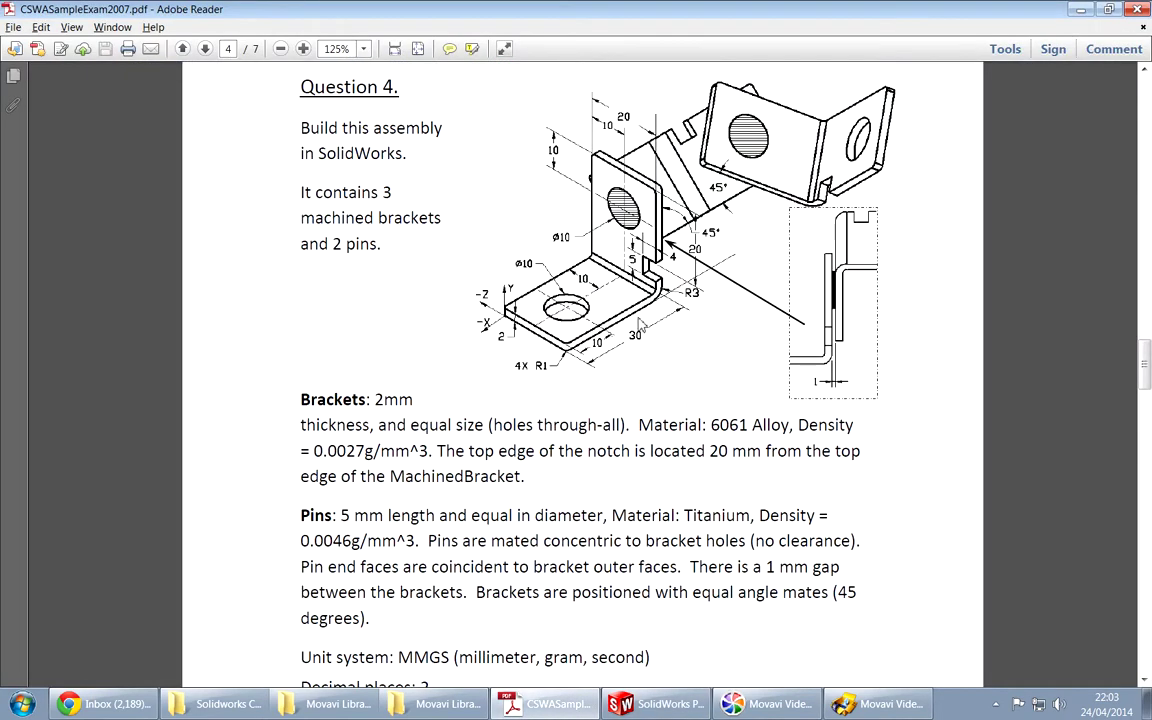
{"action": "key", "text": "alt+Tab"}
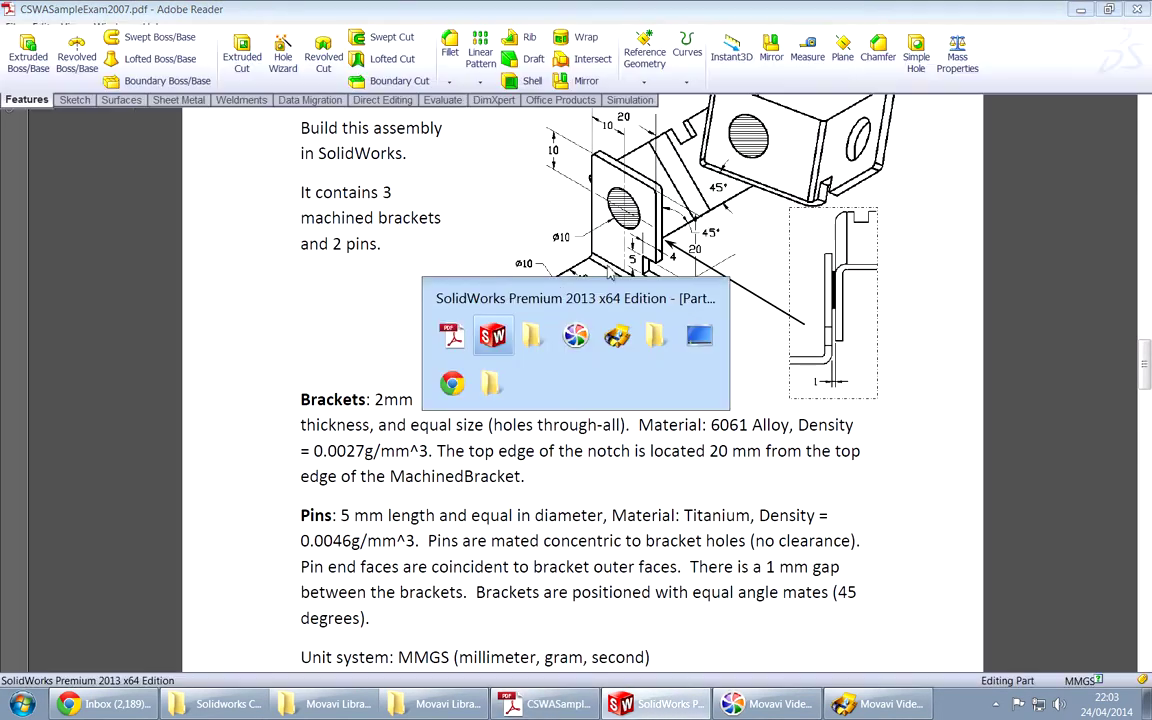
{"action": "left_click", "coordinate": [752, 270]}
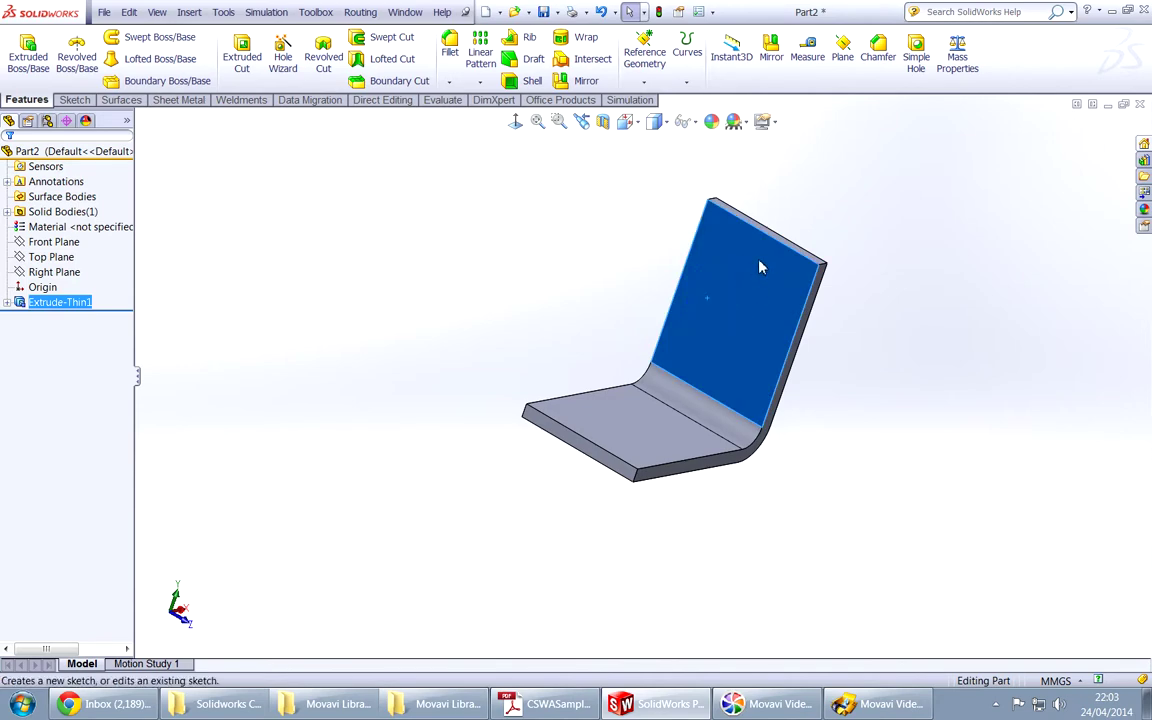
{"action": "left_click", "coordinate": [758, 262]}
{"action": "left_click", "coordinate": [748, 321]}
{"action": "key", "text": "alt+Tab"}
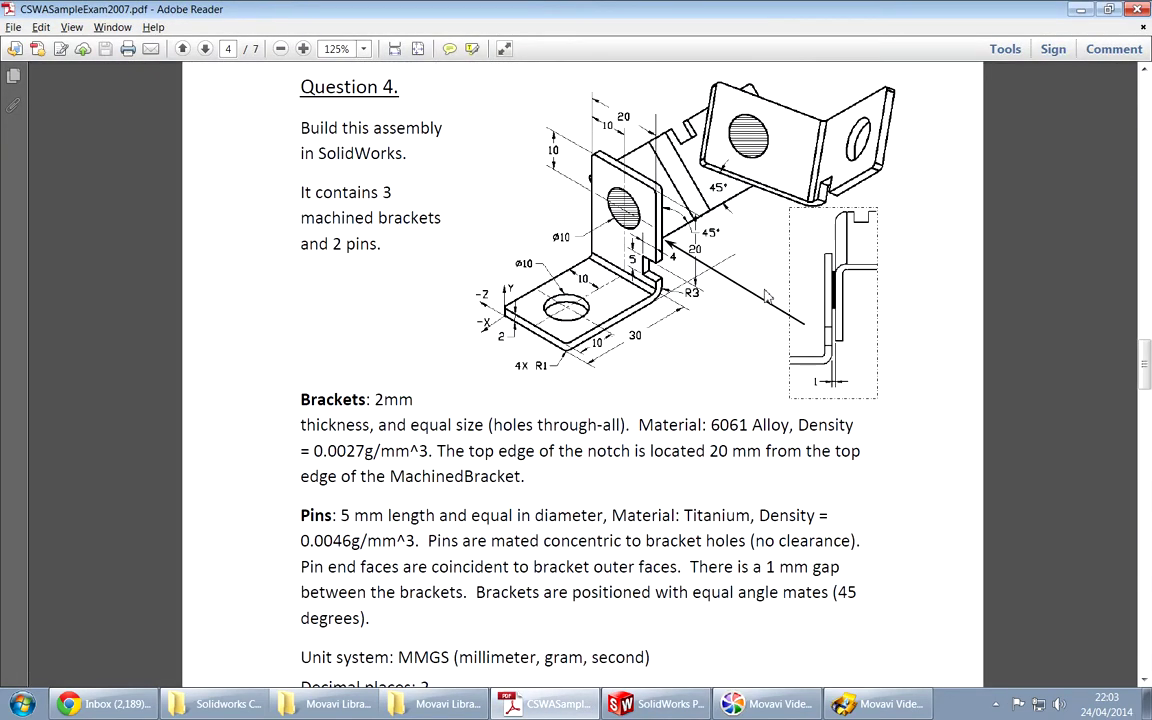
{"action": "key", "text": "alt+Tab"}
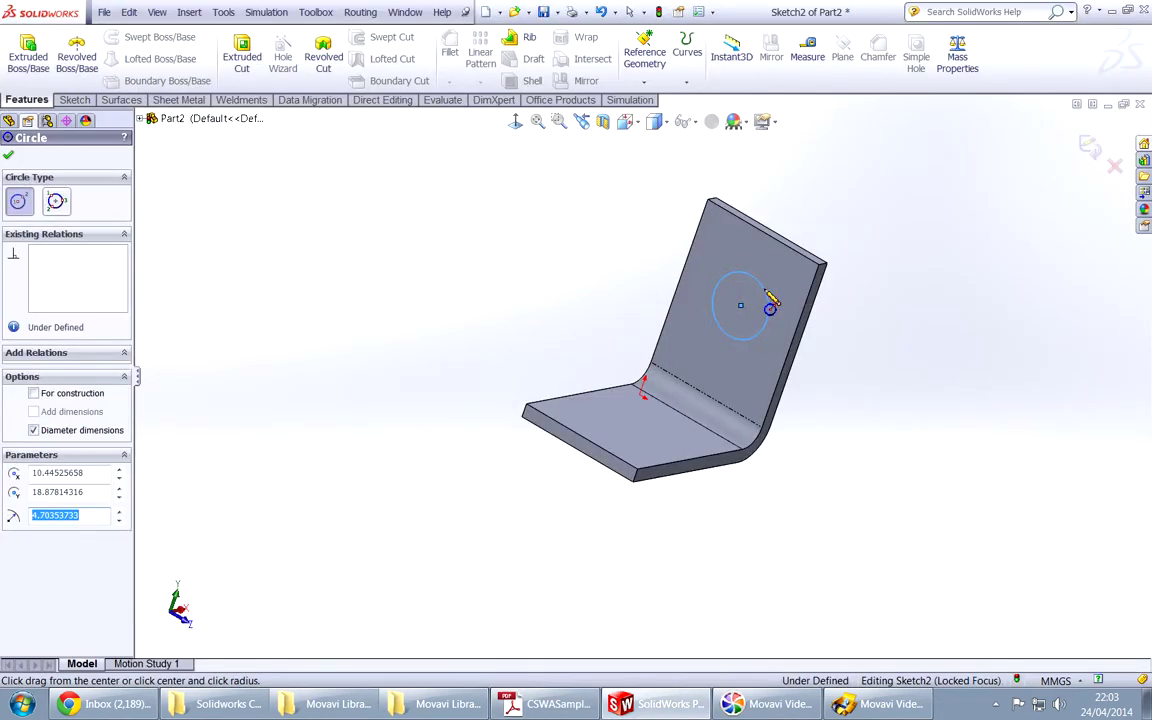
Step: Dimension the circle on the vertical flange with a diameter of 10 mm
{"action": "right_click_drag", "start_coordinate": [966, 516], "coordinate": [966, 449]}
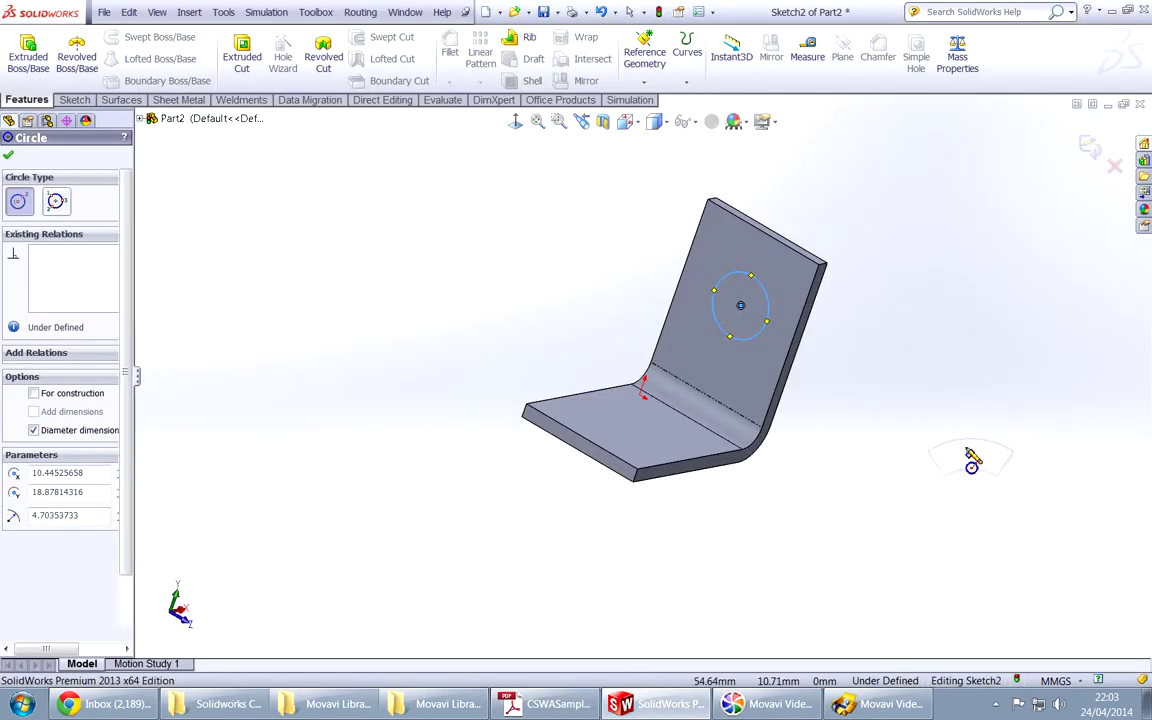
{"action": "left_click", "coordinate": [767, 330]}
{"action": "left_click", "coordinate": [845, 362]}
{"action": "type", "text": "10"}
{"action": "key", "text": "Return"}
Step: Check the exam drawing and dimension the circle's centre 10 mm from the vertical flange's side edge on the origin side
{"action": "key", "text": "alt+Tab"}
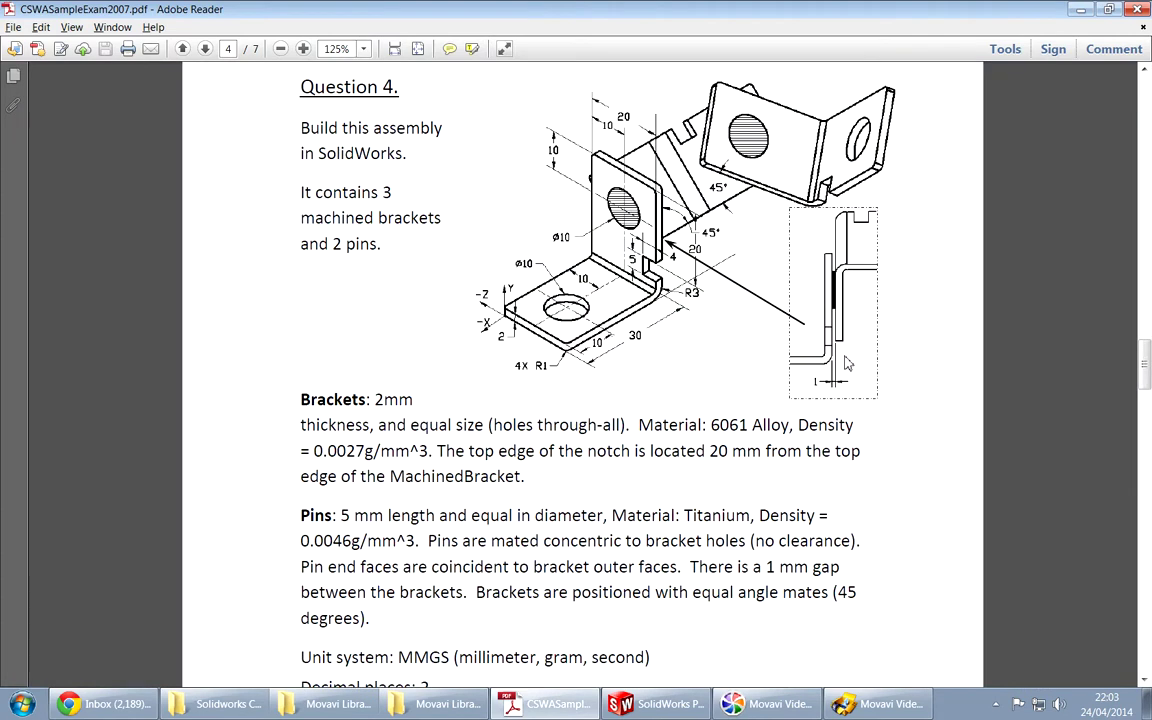
{"action": "key", "text": "alt+Tab"}
{"action": "middle_click_drag", "start_coordinate": [845, 362], "coordinate": [698, 410]}
{"action": "middle_click_drag", "start_coordinate": [628, 358], "coordinate": [680, 396]}
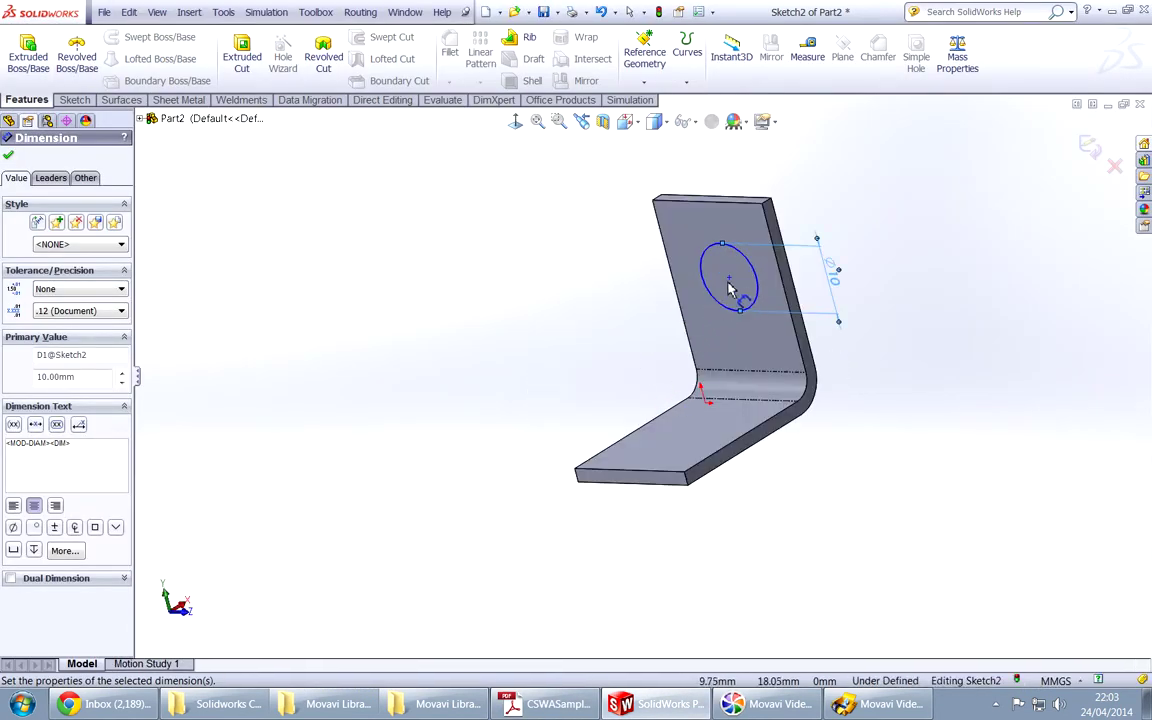
{"action": "left_click", "coordinate": [729, 277]}
{"action": "left_click", "coordinate": [678, 284]}
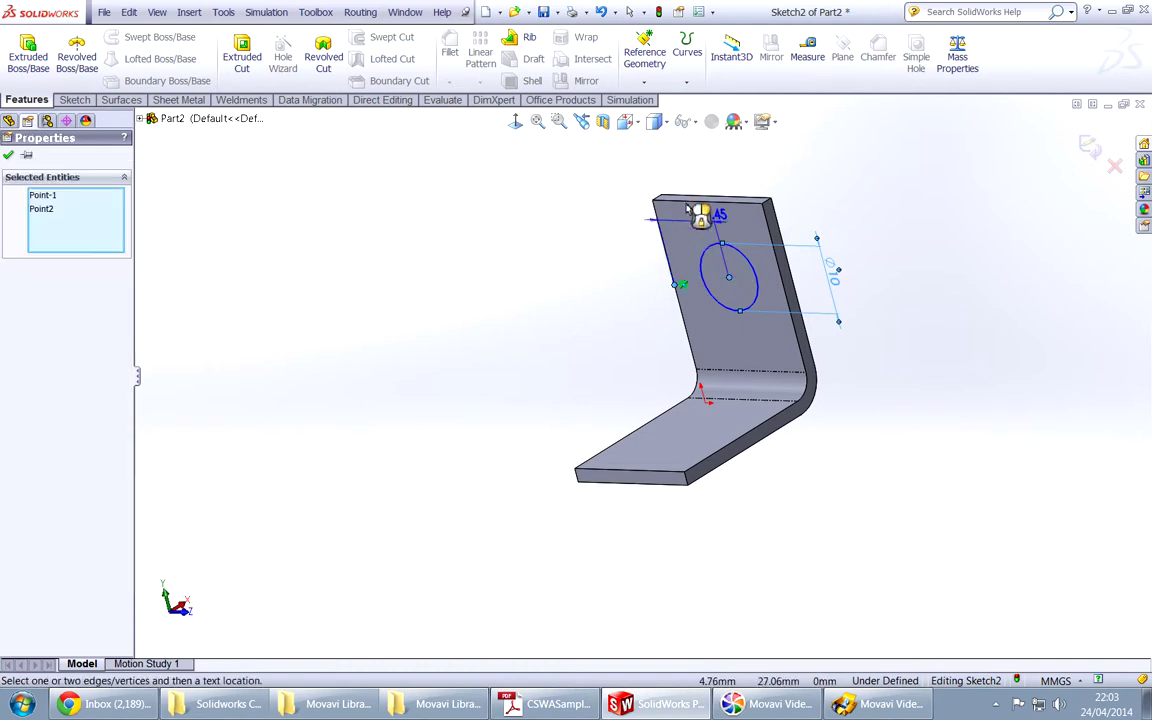
{"action": "left_click", "coordinate": [741, 147]}
{"action": "type", "text": "10"}
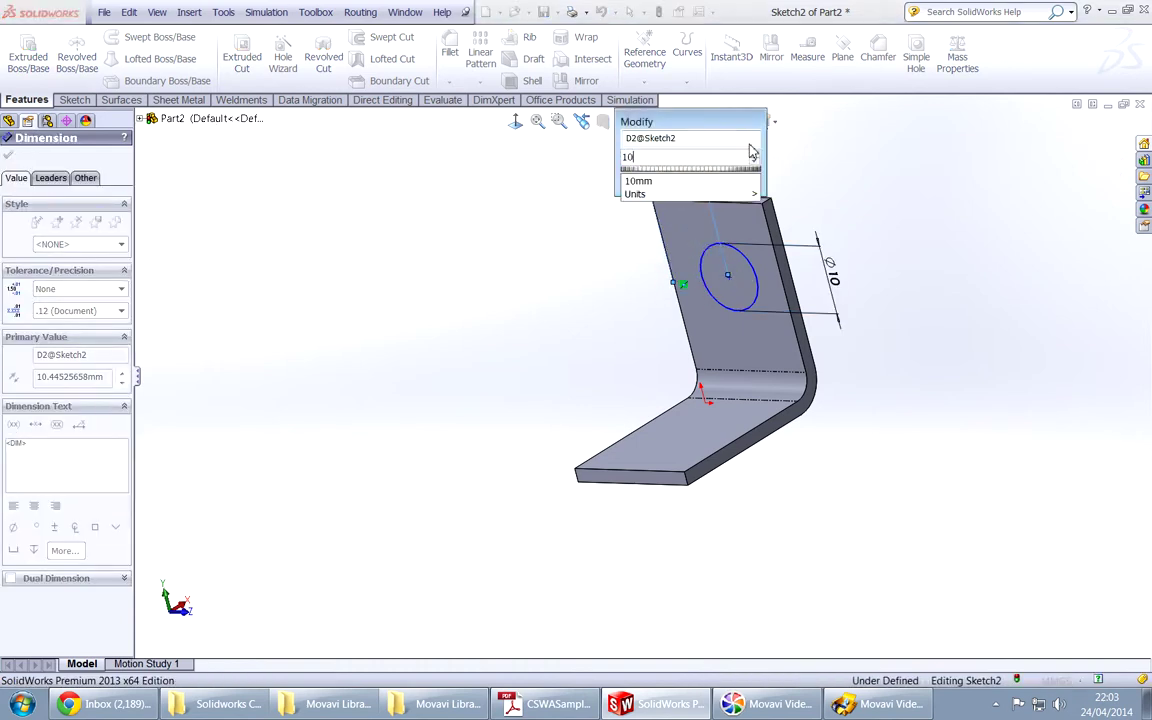
{"action": "key", "text": "Return"}
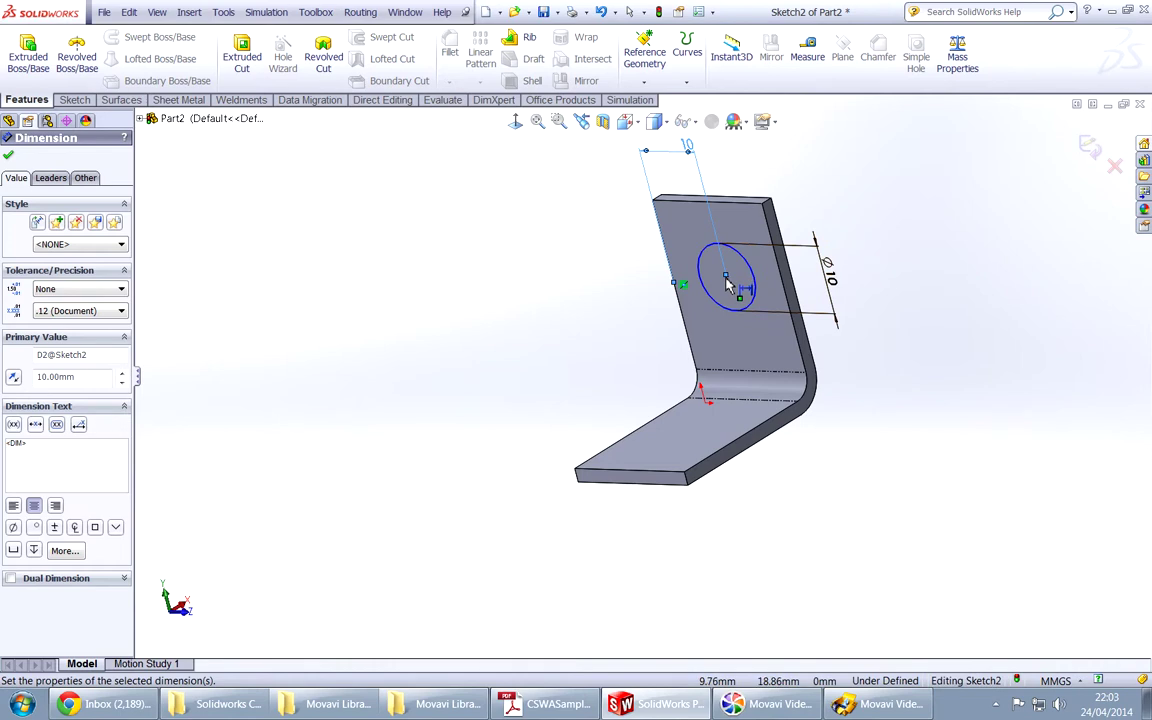
Step: Dimension the circle's centre 10 mm from the vertical flange's top edge
{"action": "left_click", "coordinate": [728, 283]}
{"action": "left_click", "coordinate": [745, 200]}
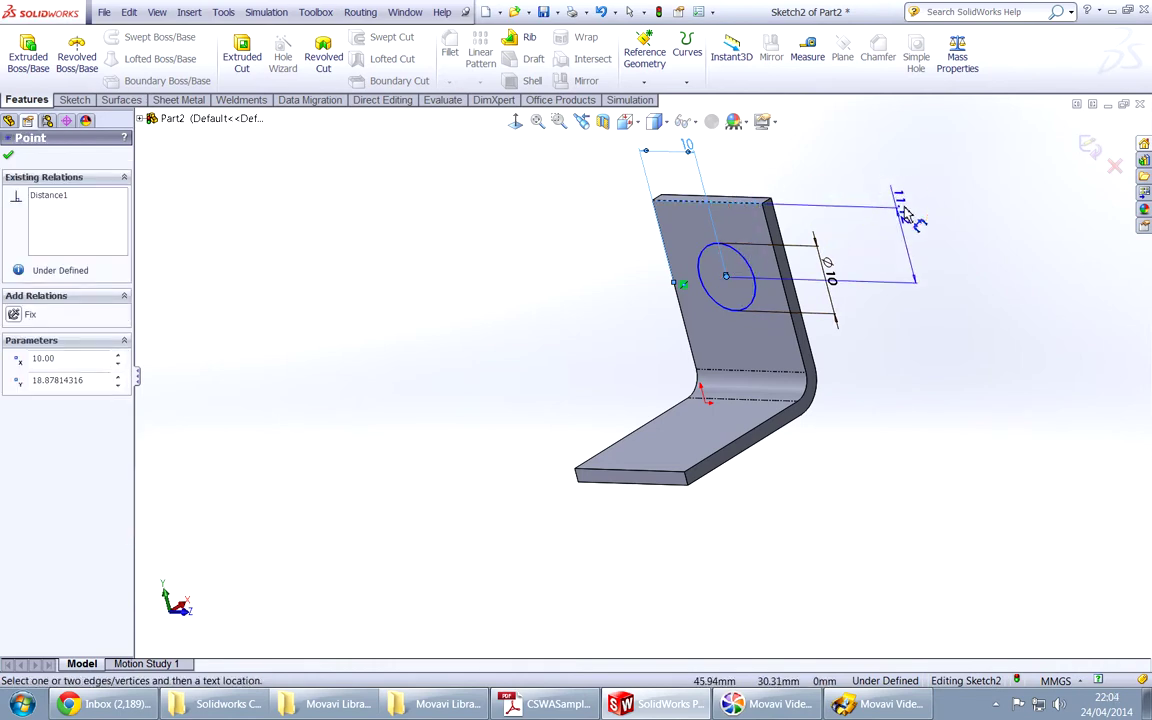
{"action": "left_click", "coordinate": [905, 225]}
{"action": "type", "text": "10"}
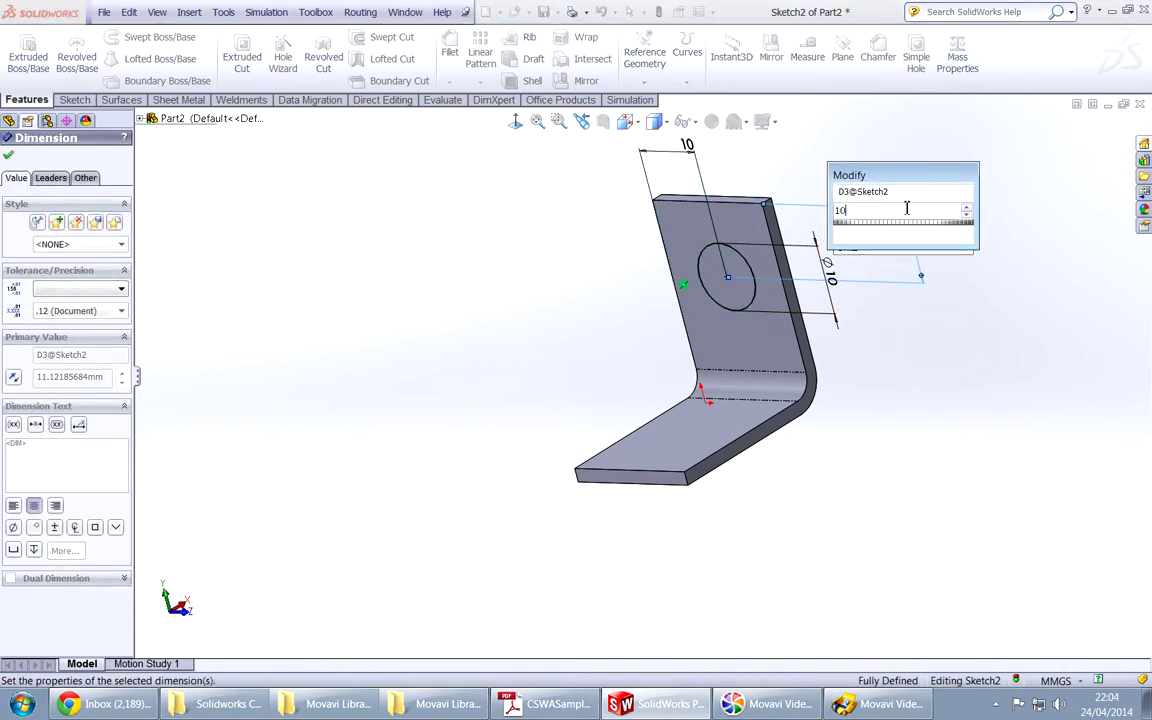
{"action": "key", "text": "Return"}
Step: Cut-extrude the circle through the vertical flange with a blind depth of 10 mm
{"action": "key", "text": "e"}
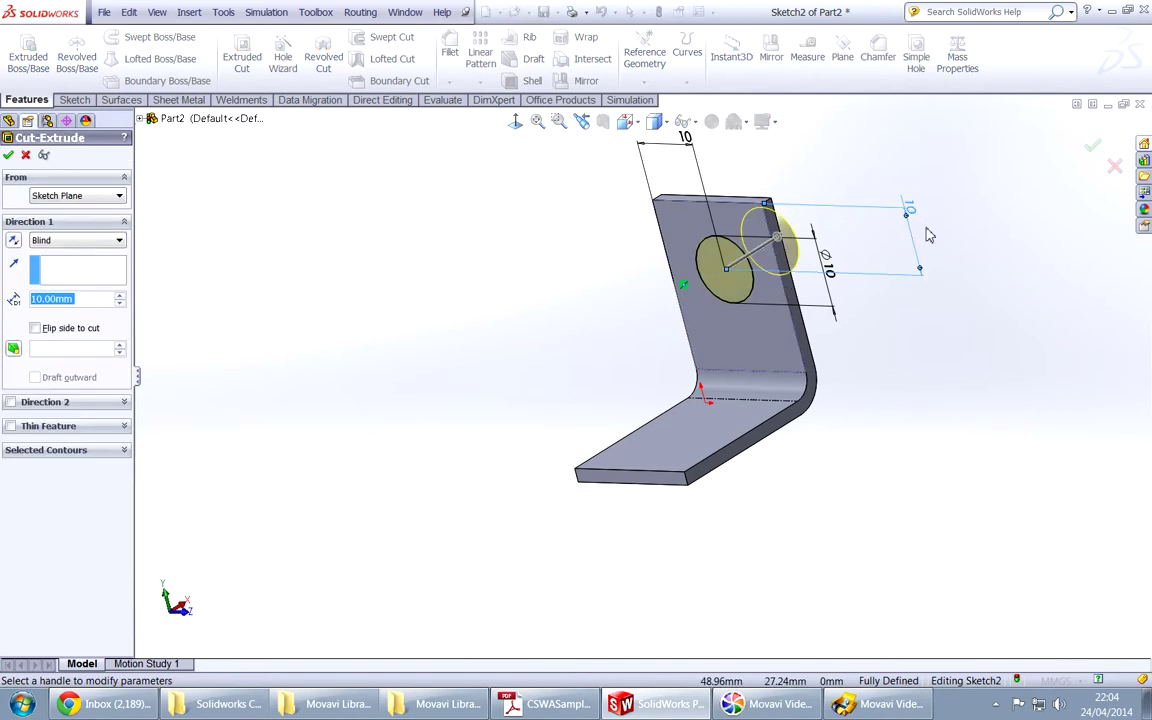
{"action": "right_click", "coordinate": [928, 224]}
{"action": "left_click", "coordinate": [961, 298]}
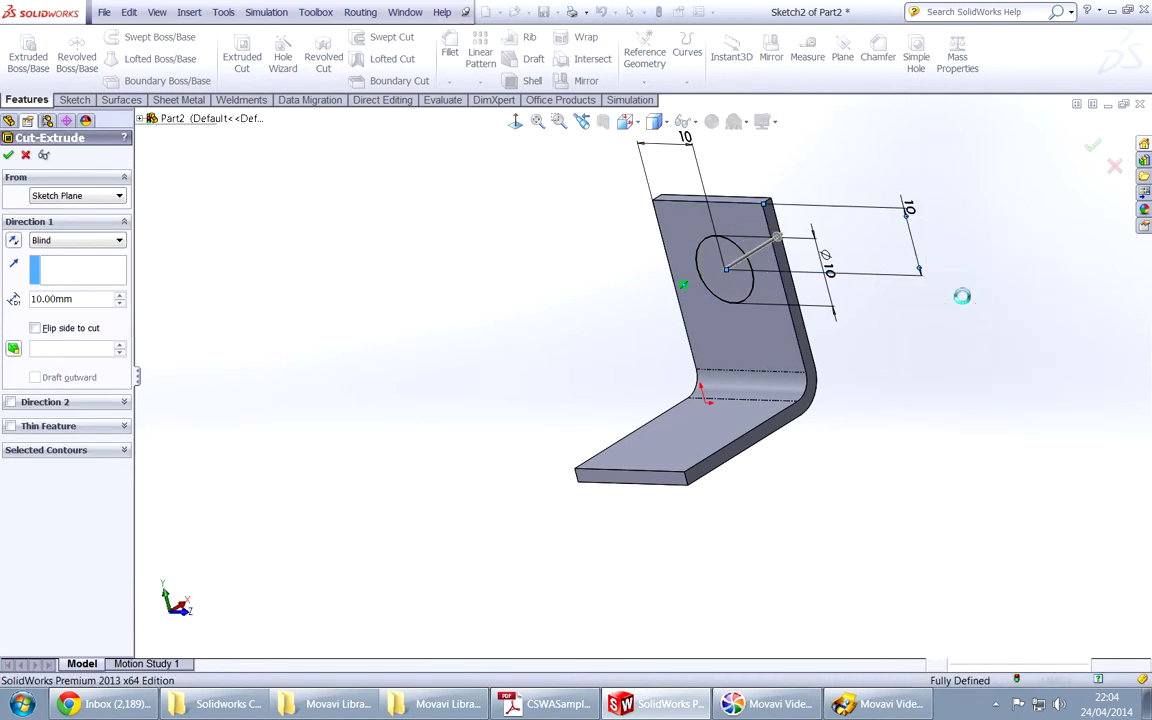
Step: Sketch a circle on the horizontal flange's upper face with a dimensioned diameter of 10 mm
{"action": "left_click", "coordinate": [684, 429]}
{"action": "key", "text": "s"}
{"action": "right_click_drag", "start_coordinate": [556, 388], "coordinate": [618, 396]}
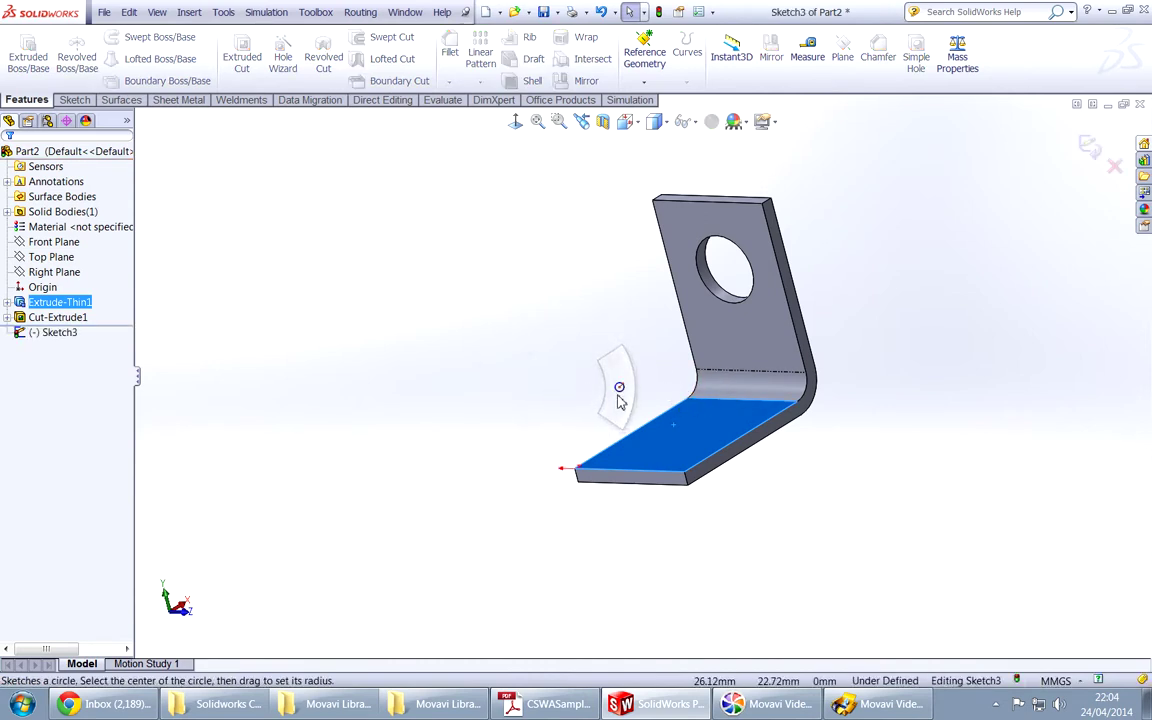
{"action": "middle_click_drag", "start_coordinate": [668, 428], "coordinate": [697, 467]}
{"action": "left_click", "coordinate": [686, 440]}
{"action": "left_click", "coordinate": [751, 403]}
{"action": "key", "text": "alt+Tab"}
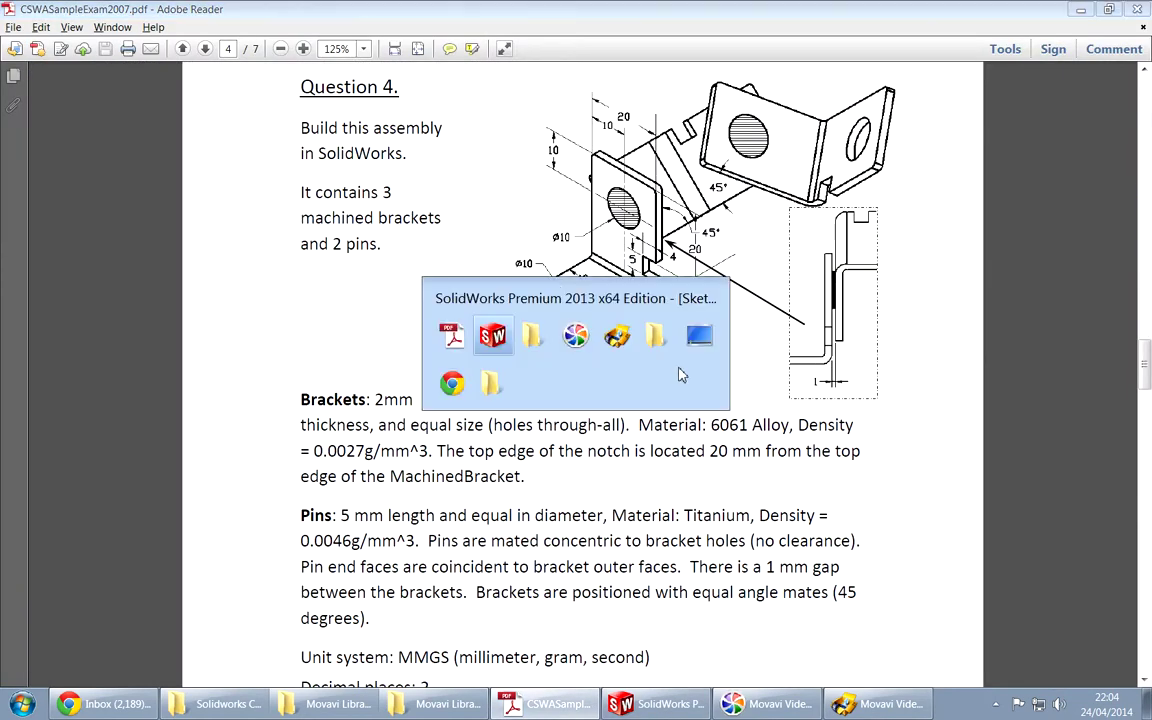
{"action": "key", "text": "alt+Tab"}
{"action": "right_click_drag", "start_coordinate": [871, 450], "coordinate": [868, 390]}
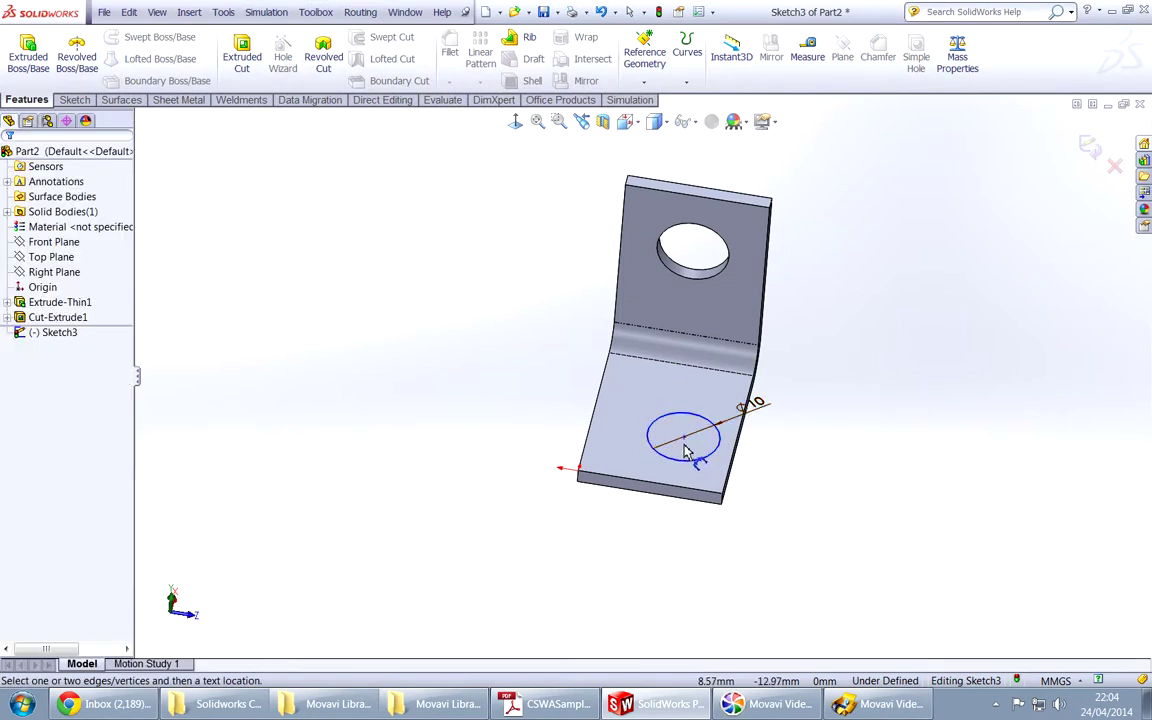
Step: Dimension the new circle's centre 10 mm from the horizontal flange's side edge on the origin side
{"action": "left_click", "coordinate": [684, 440]}
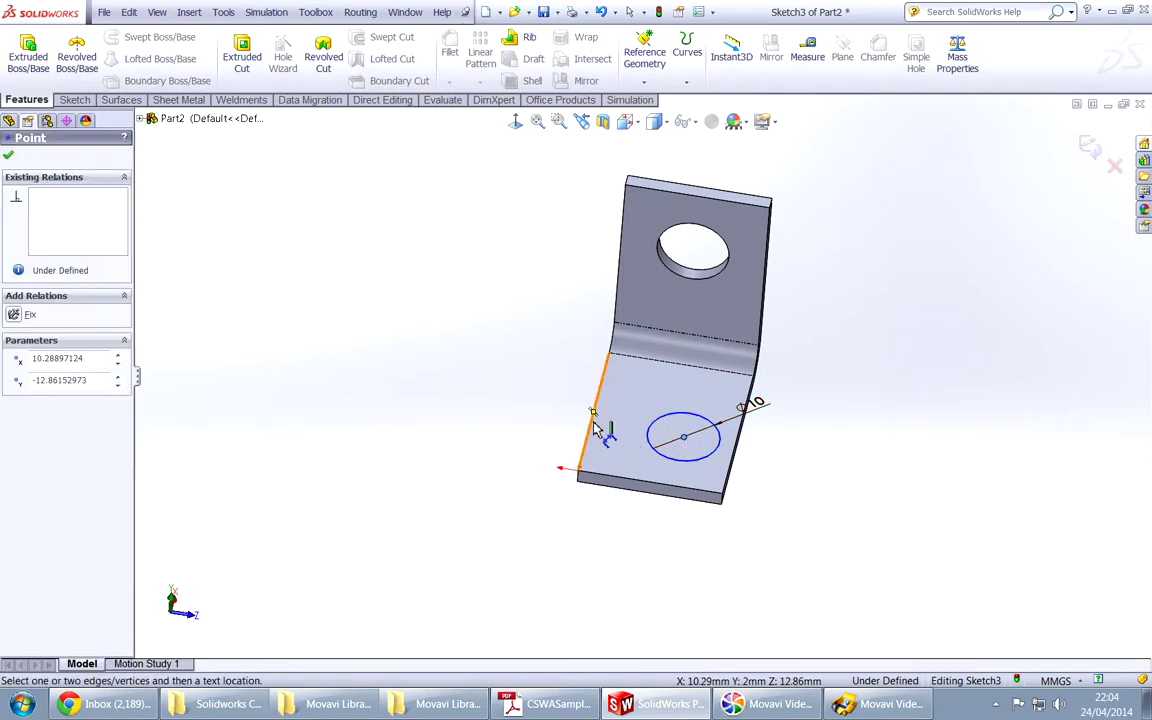
{"action": "left_click", "coordinate": [594, 428]}
{"action": "left_click", "coordinate": [595, 540]}
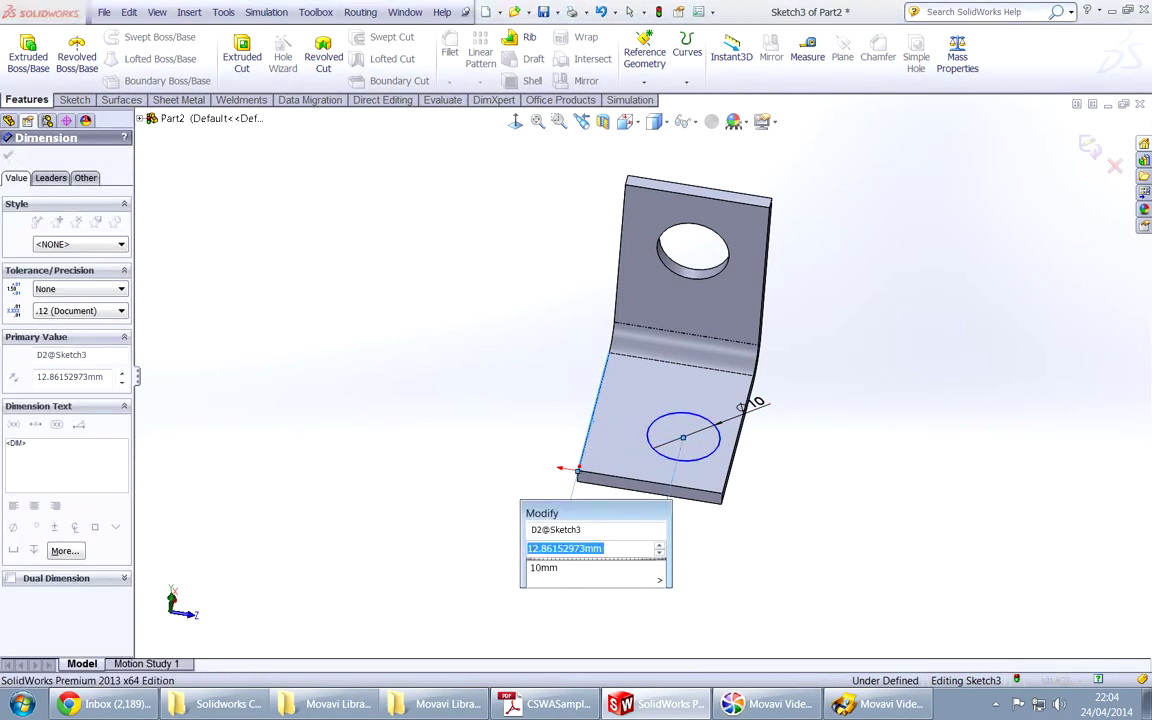
{"action": "type", "text": "10"}
{"action": "key", "text": "Return"}
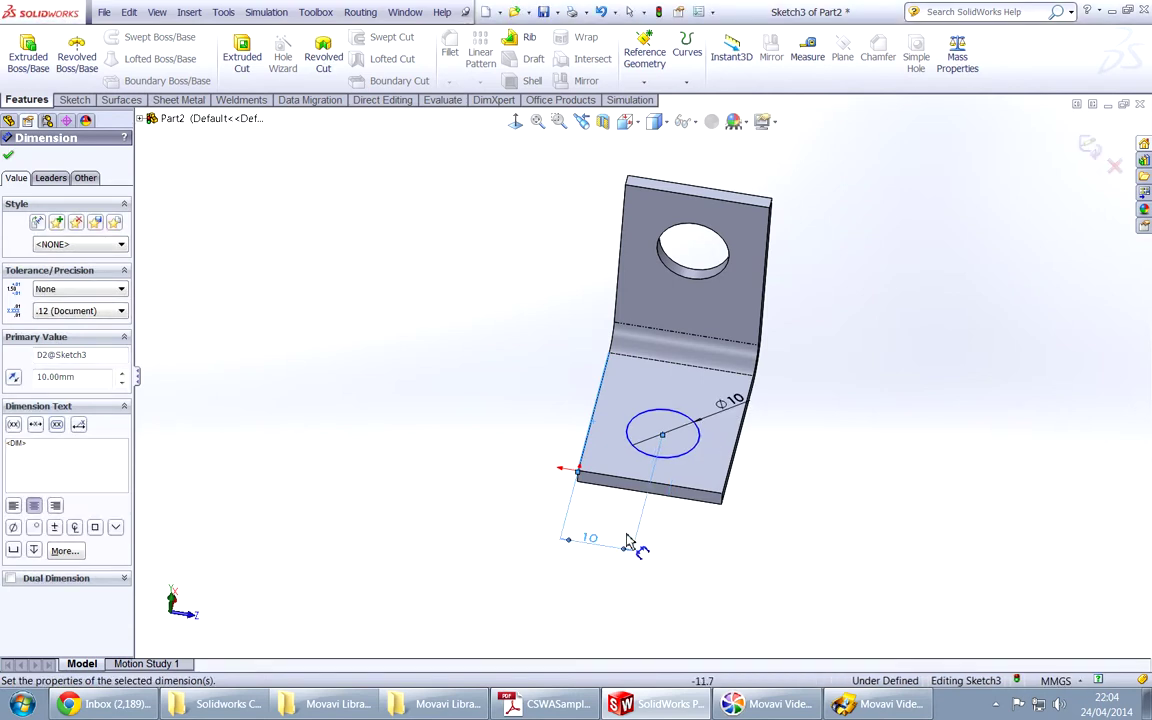
Step: Dimension the circle's centre 10 mm from the horizontal flange's free end edge
{"action": "left_click", "coordinate": [651, 443]}
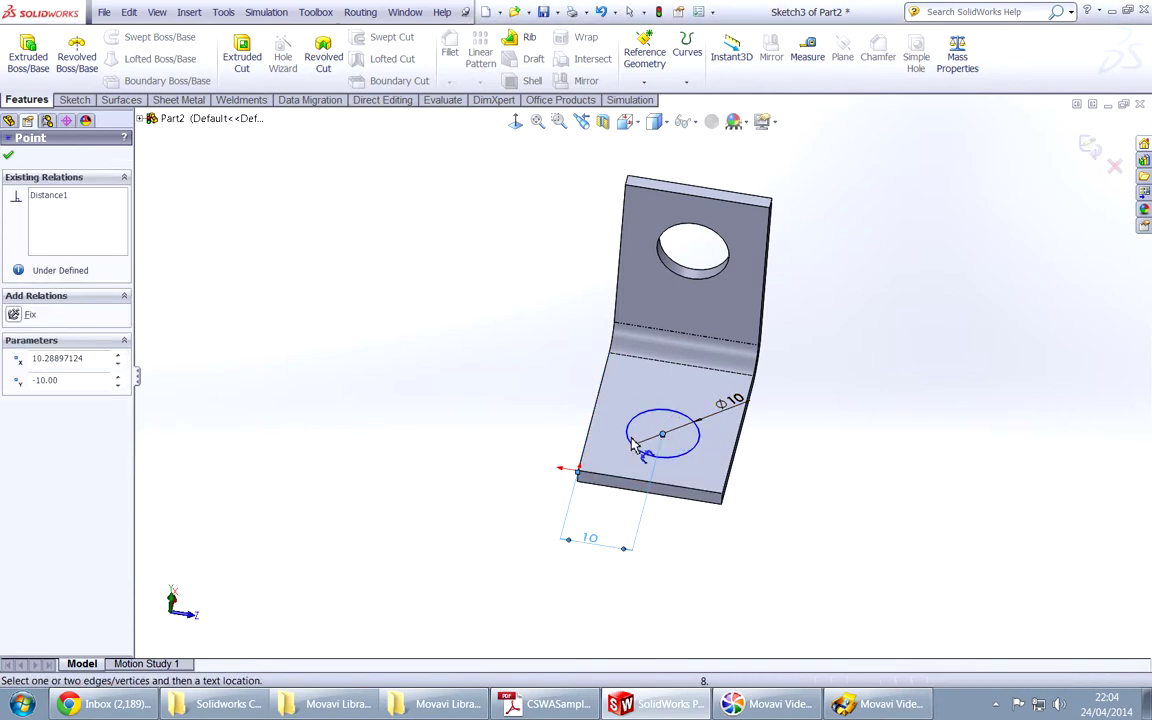
{"action": "left_click", "coordinate": [682, 488]}
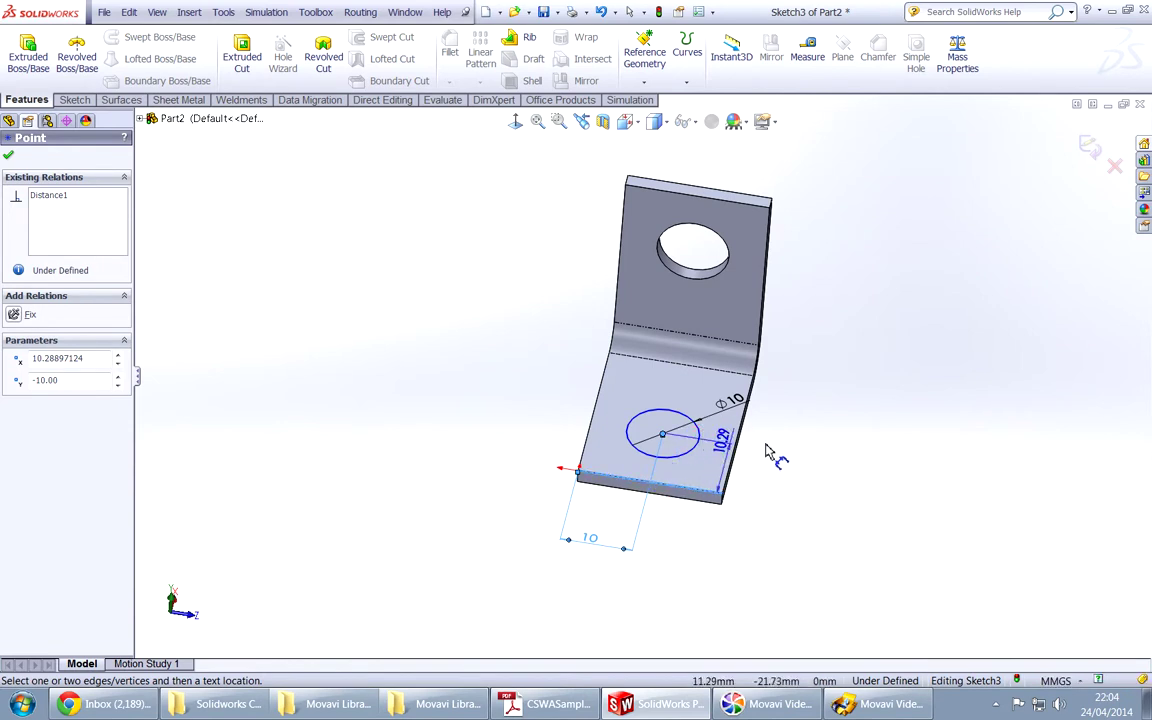
{"action": "left_click", "coordinate": [818, 470]}
{"action": "type", "text": "10"}
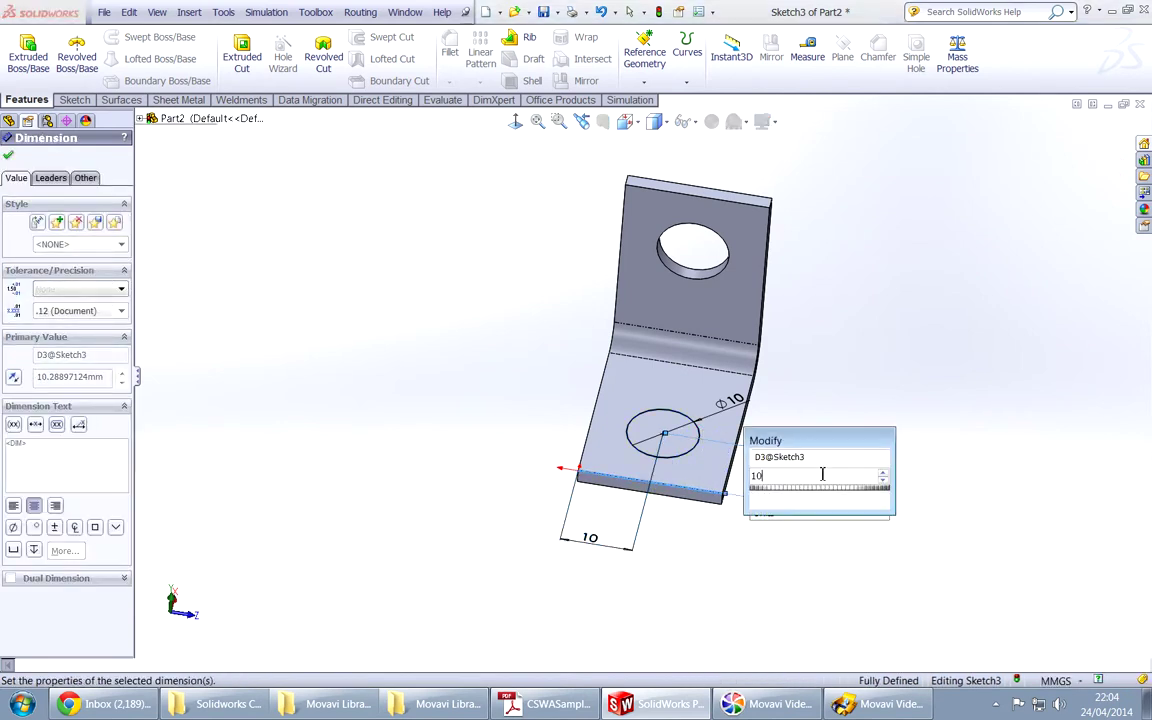
{"action": "key", "text": "Return"}
Step: Cut-extrude the circle through the horizontal flange with a blind depth of 10 mm, and return to the exam drawing in Adobe Reader
{"action": "key", "text": "e"}
{"action": "right_click", "coordinate": [819, 472]}
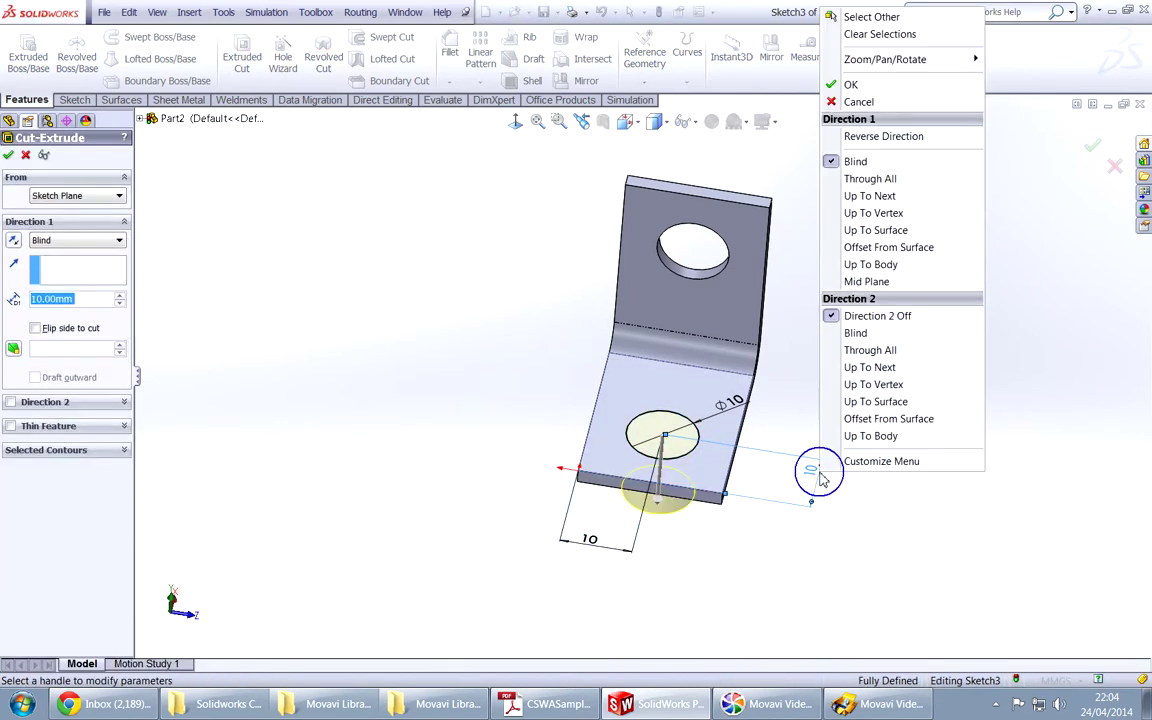
{"action": "left_click", "coordinate": [850, 85]}
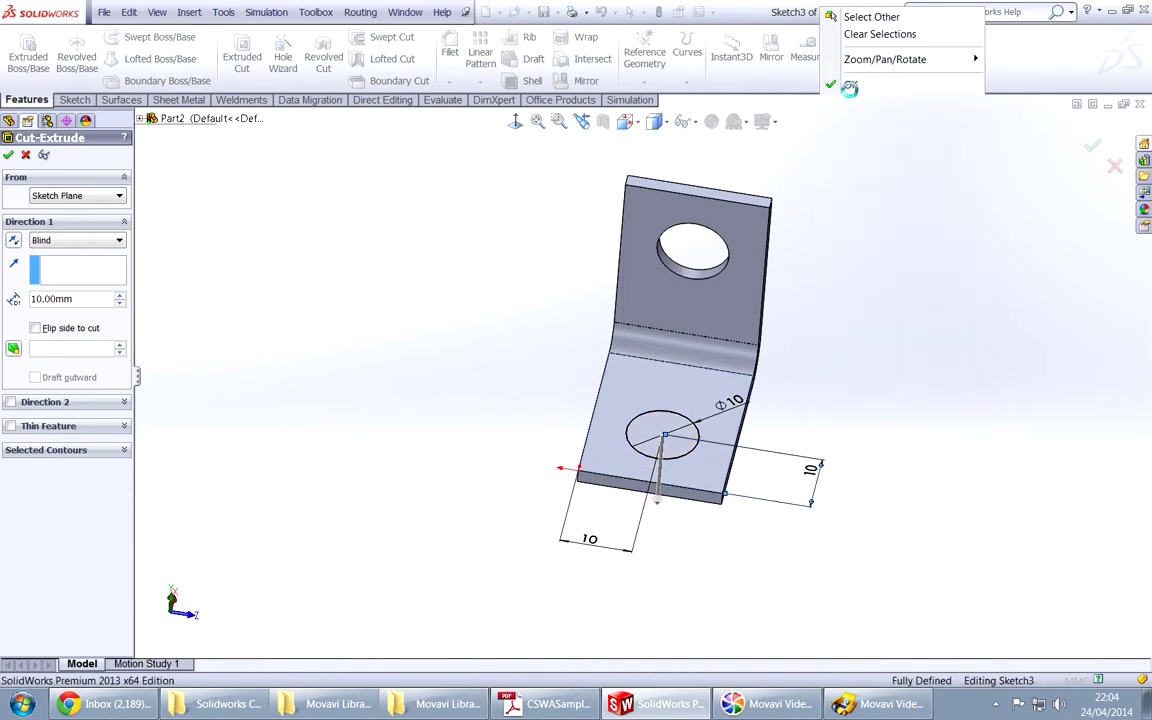
{"action": "middle_click_drag", "start_coordinate": [879, 404], "coordinate": [918, 380]}
{"action": "key", "text": "alt+Tab"}
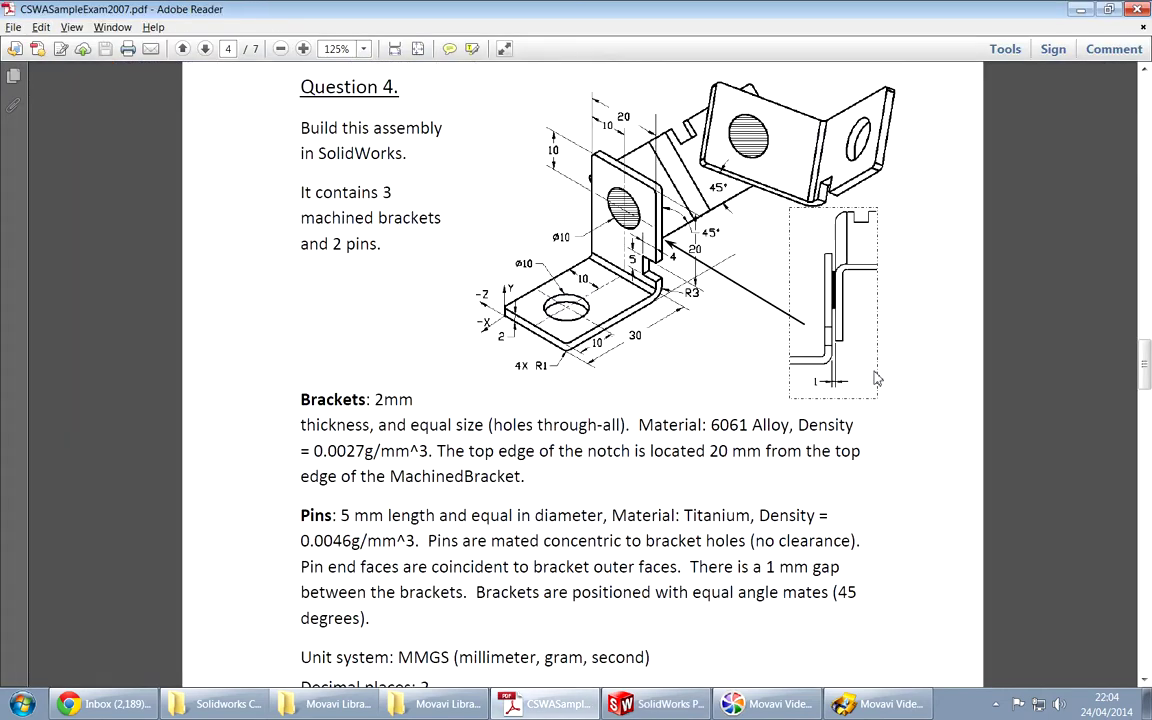
Step: Sketch a rectangle 4 mm wide and 5 mm high on the vertical flange's inner face, starting on the side edge away from the origin
{"action": "key", "text": "alt+Tab"}
{"action": "left_click", "coordinate": [746, 367]}
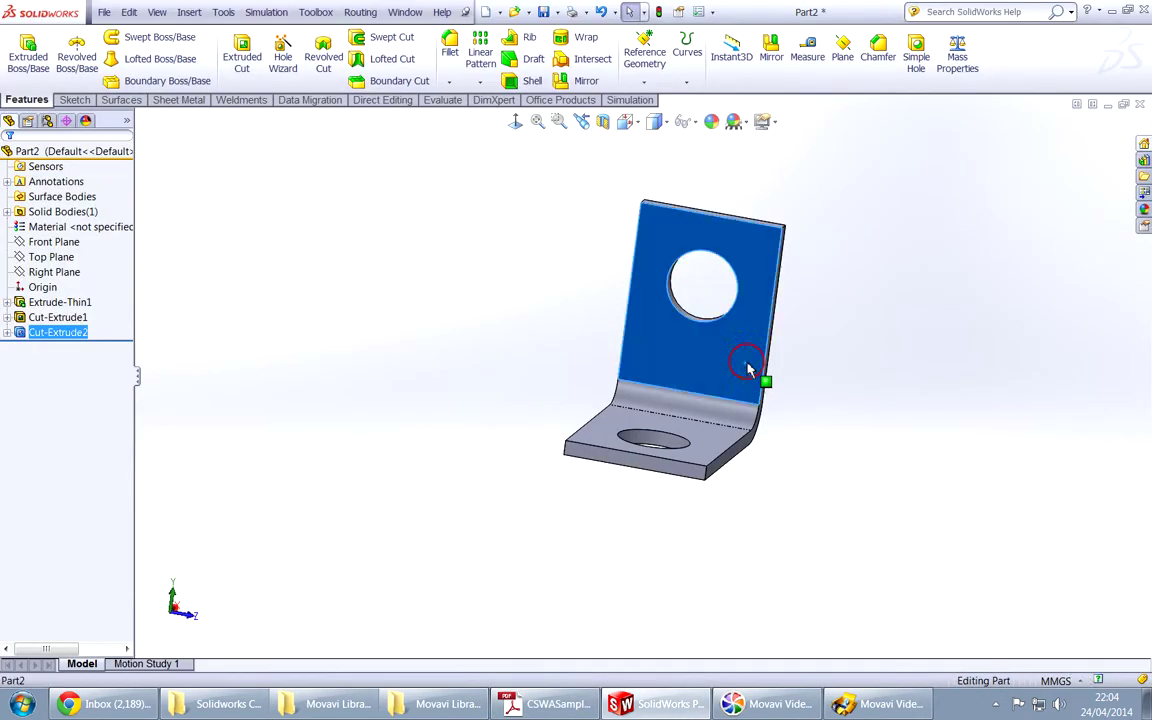
{"action": "left_click", "coordinate": [797, 323]}
{"action": "mouse_move", "coordinate": [931, 375]}
{"action": "right_mouse_down"}
{"action": "mouse_move", "coordinate": [905, 380]}
{"action": "mouse_move", "coordinate": [926, 391]}
{"action": "mouse_move", "coordinate": [932, 438]}
{"action": "right_mouse_up"}
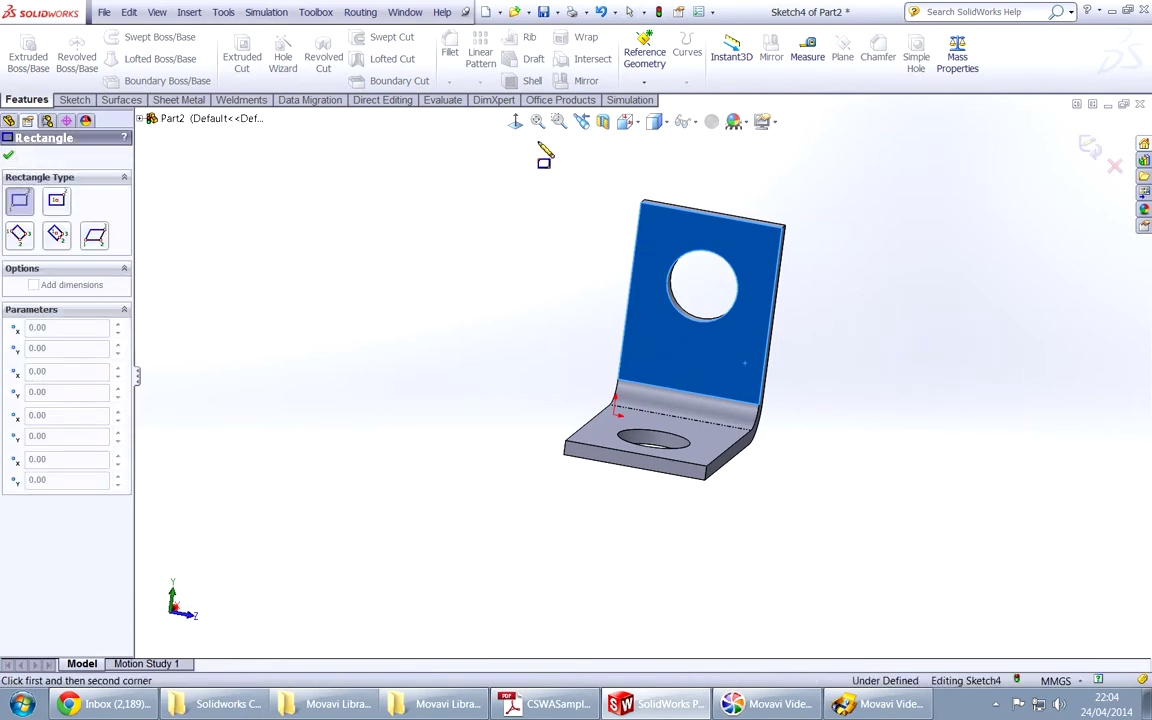
{"action": "left_click", "coordinate": [515, 121]}
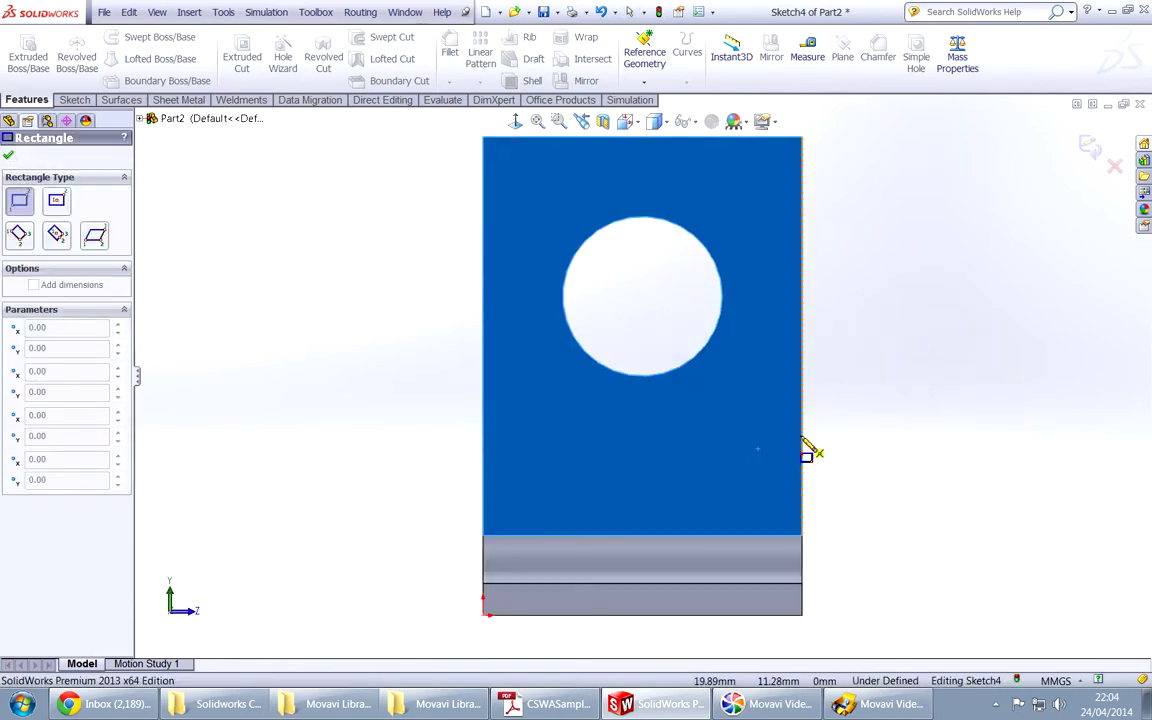
{"action": "key", "text": "alt+Tab"}
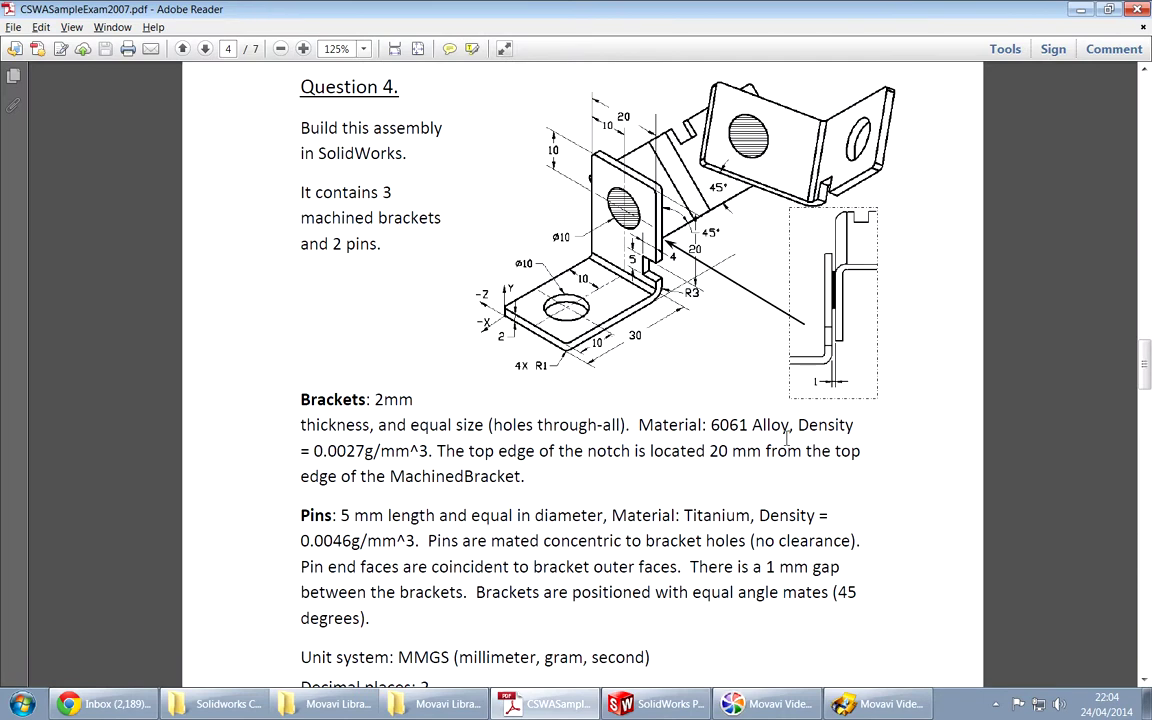
{"action": "key", "text": "alt+Tab"}
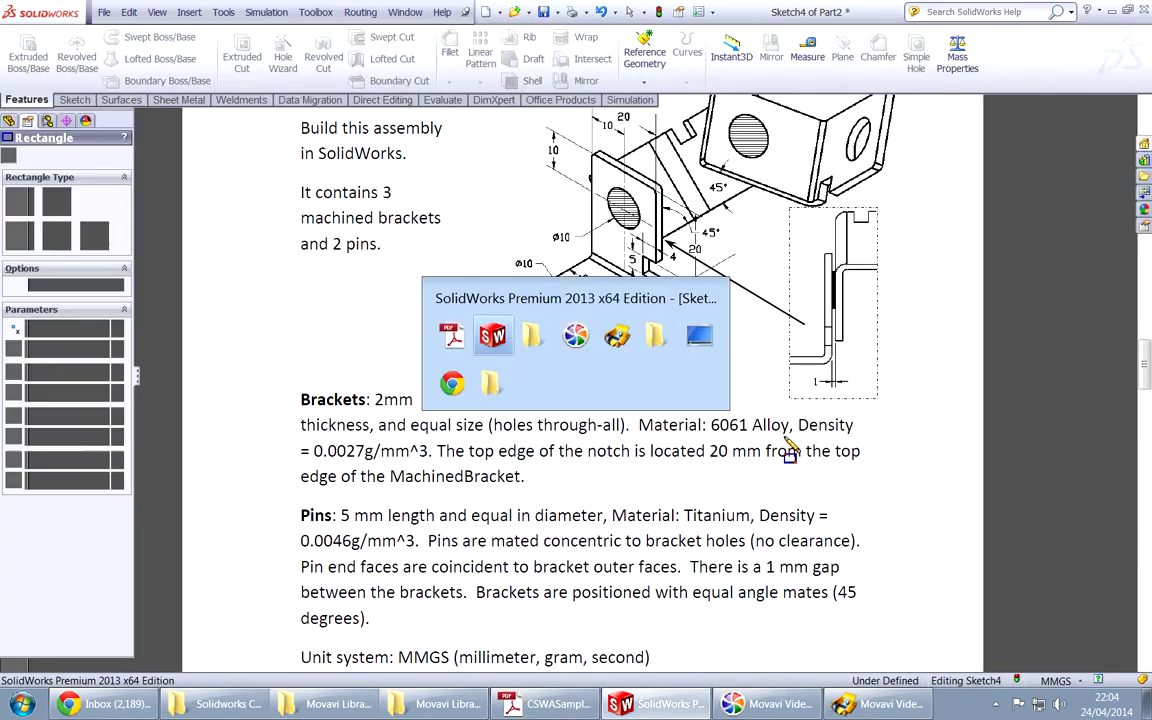
{"action": "left_click", "coordinate": [802, 433]}
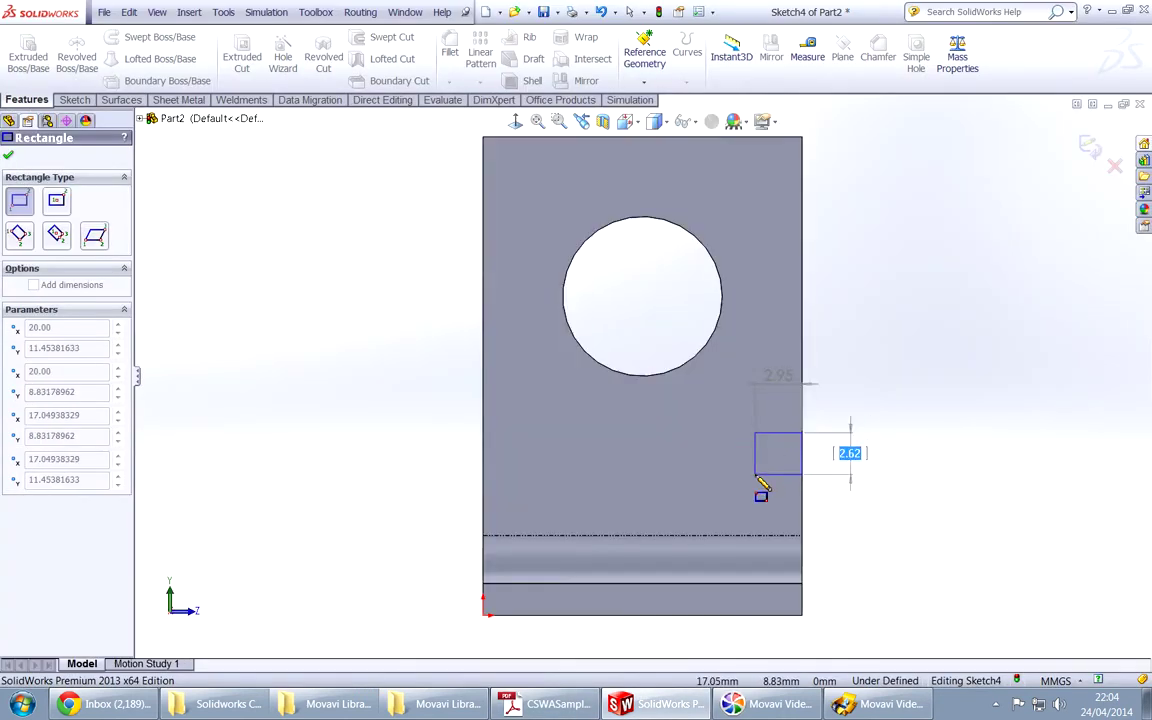
{"action": "key", "text": "Tab"}
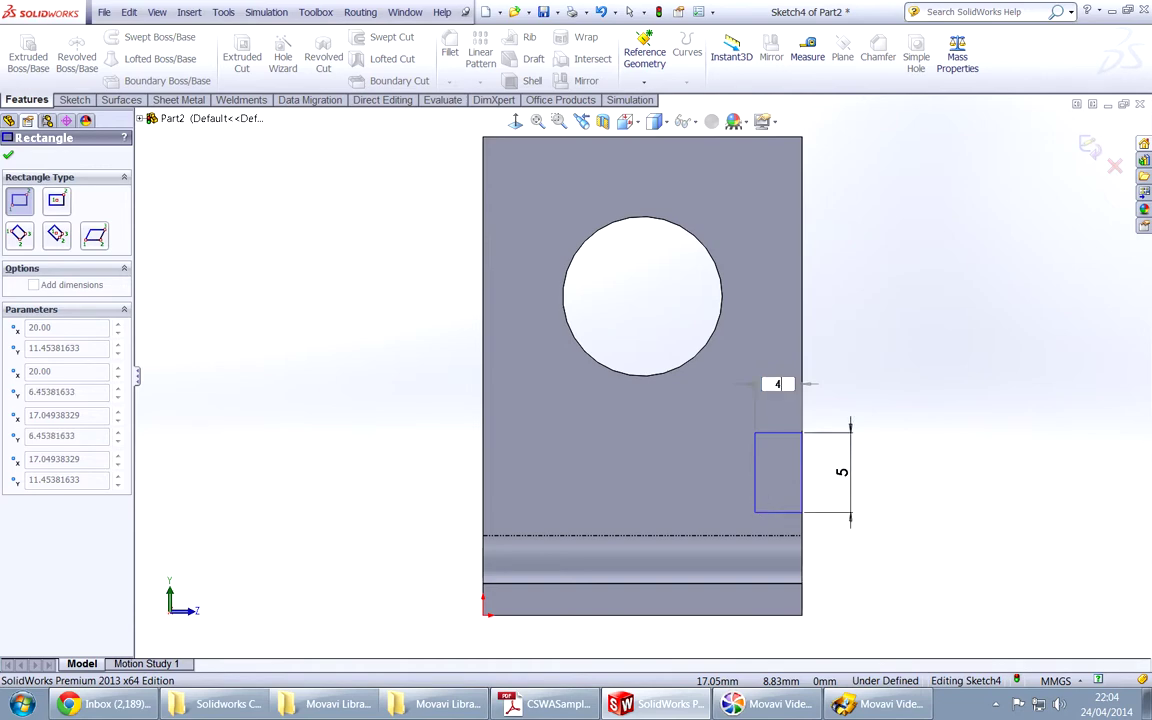
{"action": "key", "text": "Return"}
Step: Dimension the rectangle's top edge 20 mm from the vertical flange's top edge, following the exam drawing
{"action": "right_click_drag", "start_coordinate": [957, 412], "coordinate": [960, 365]}
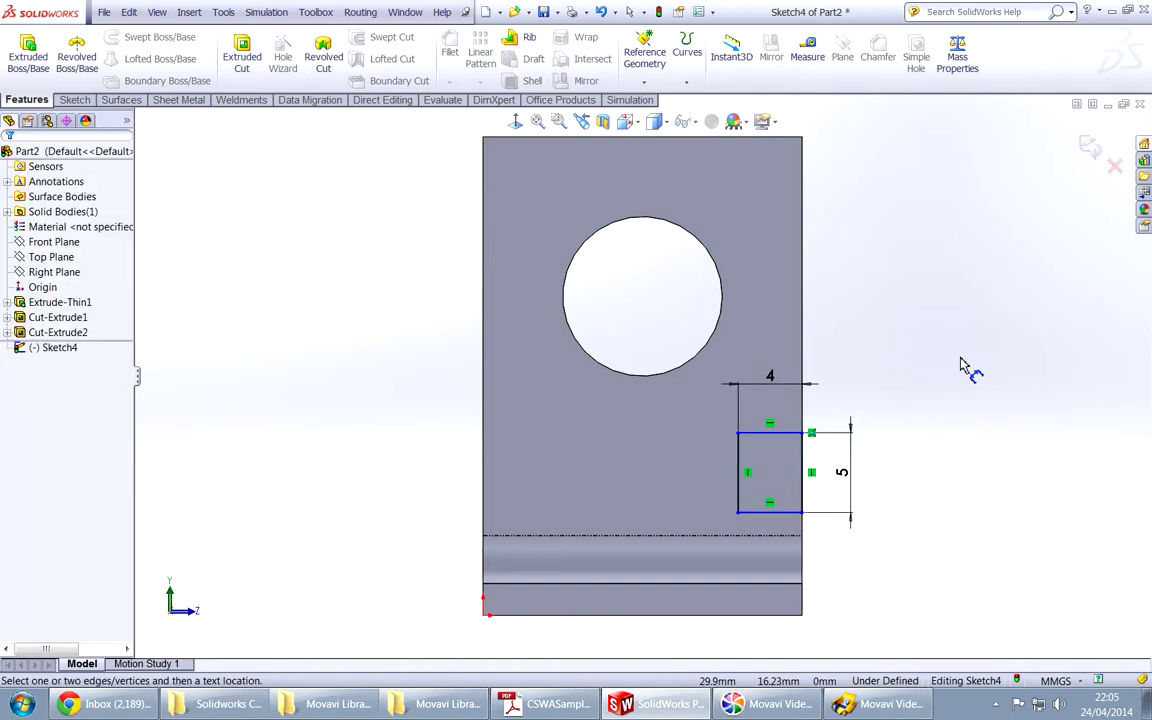
{"action": "key", "text": "alt+Tab"}
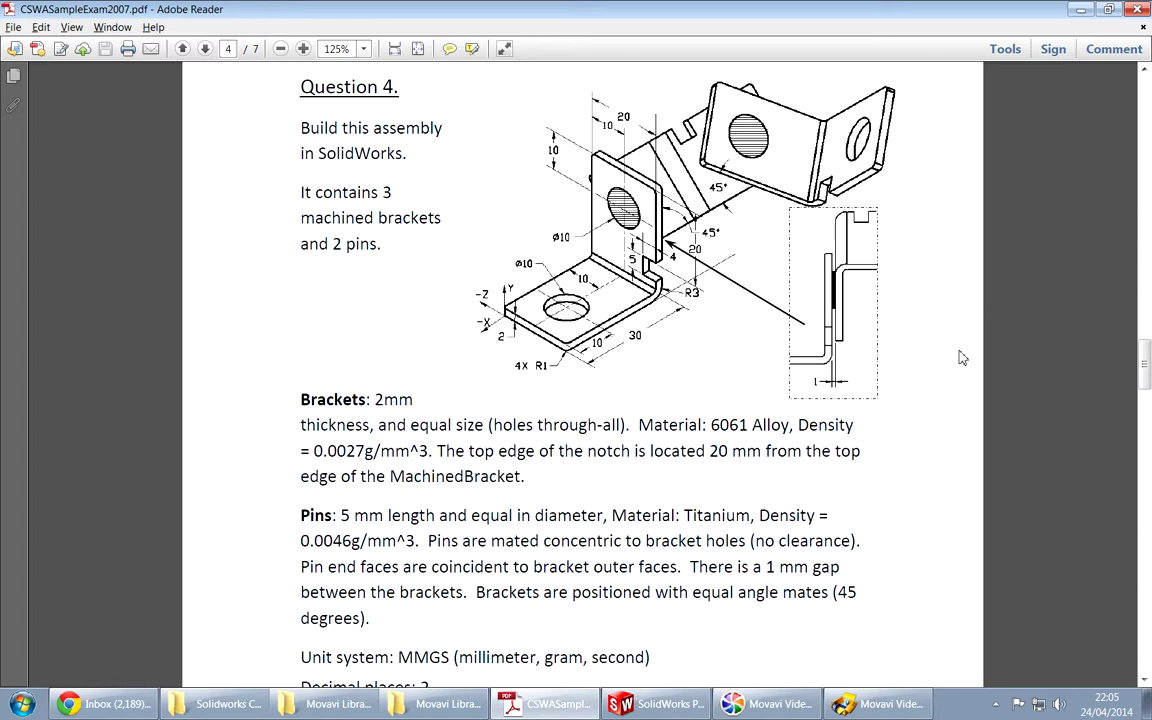
{"action": "key", "text": "alt+Tab"}
{"action": "left_click", "coordinate": [773, 138]}
{"action": "left_click", "coordinate": [778, 433]}
{"action": "left_click", "coordinate": [948, 360]}
{"action": "type", "text": "20"}
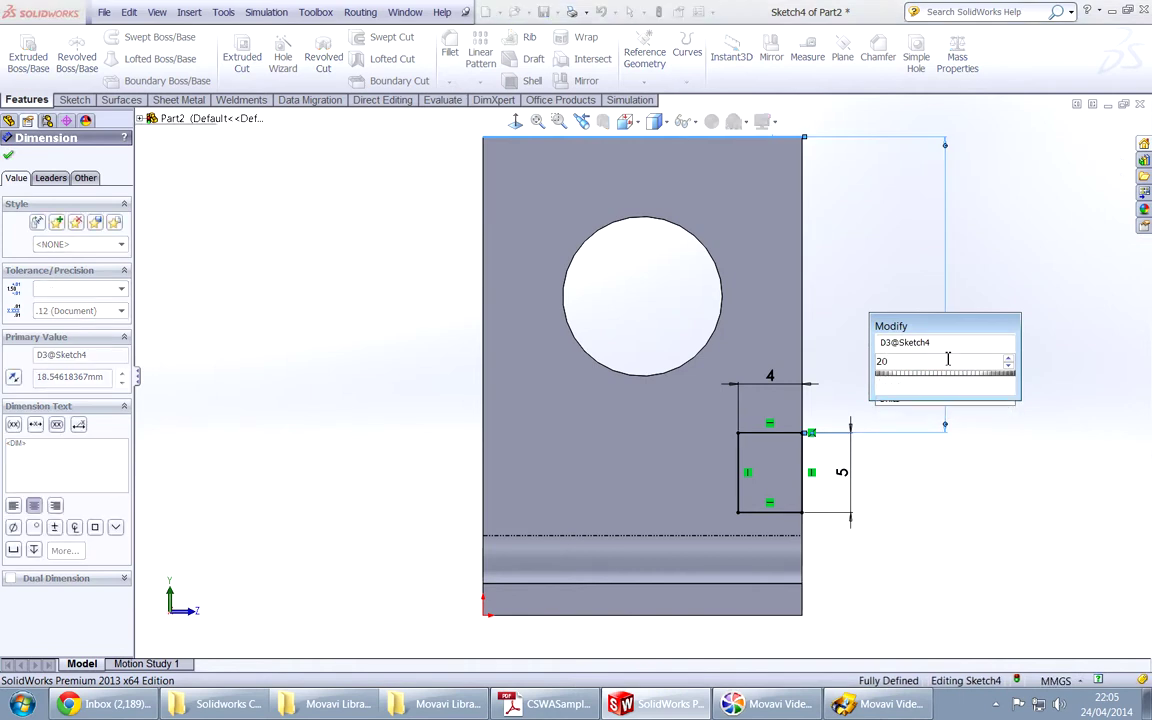
{"action": "key", "text": "Return"}
{"action": "key", "text": "Escape"}
Step: Cut-extrude the rectangle through the vertical flange with the Through All end condition
{"action": "right_click", "coordinate": [946, 358]}
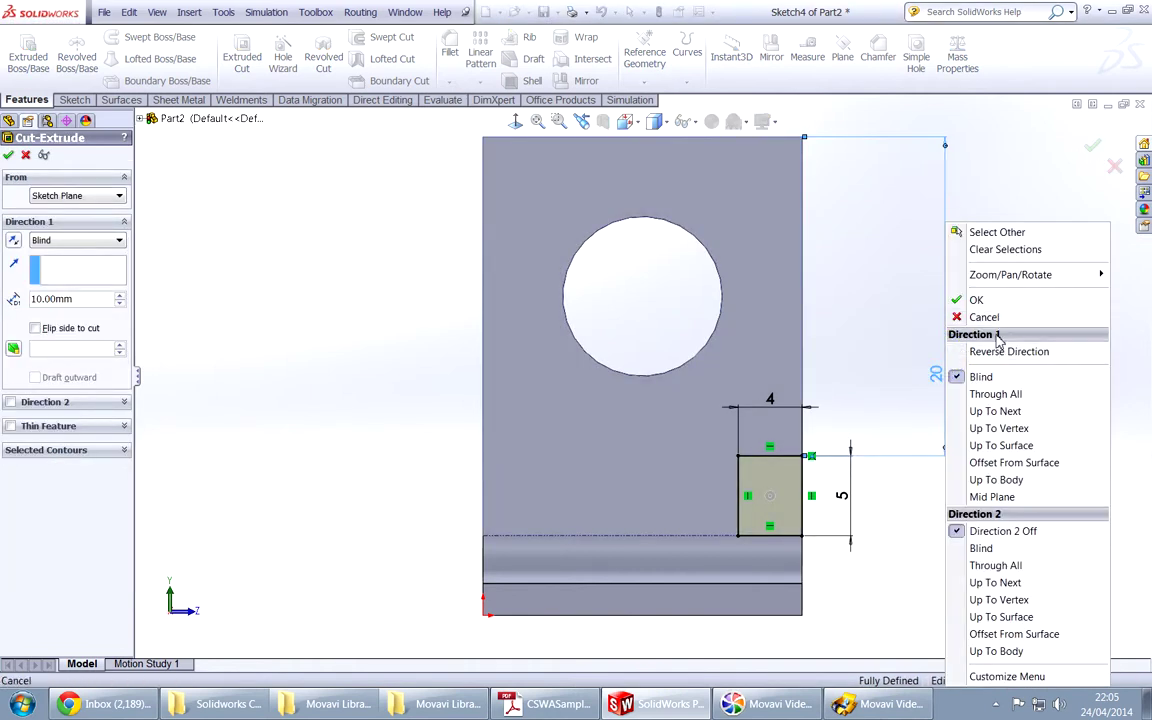
{"action": "left_click", "coordinate": [996, 393]}
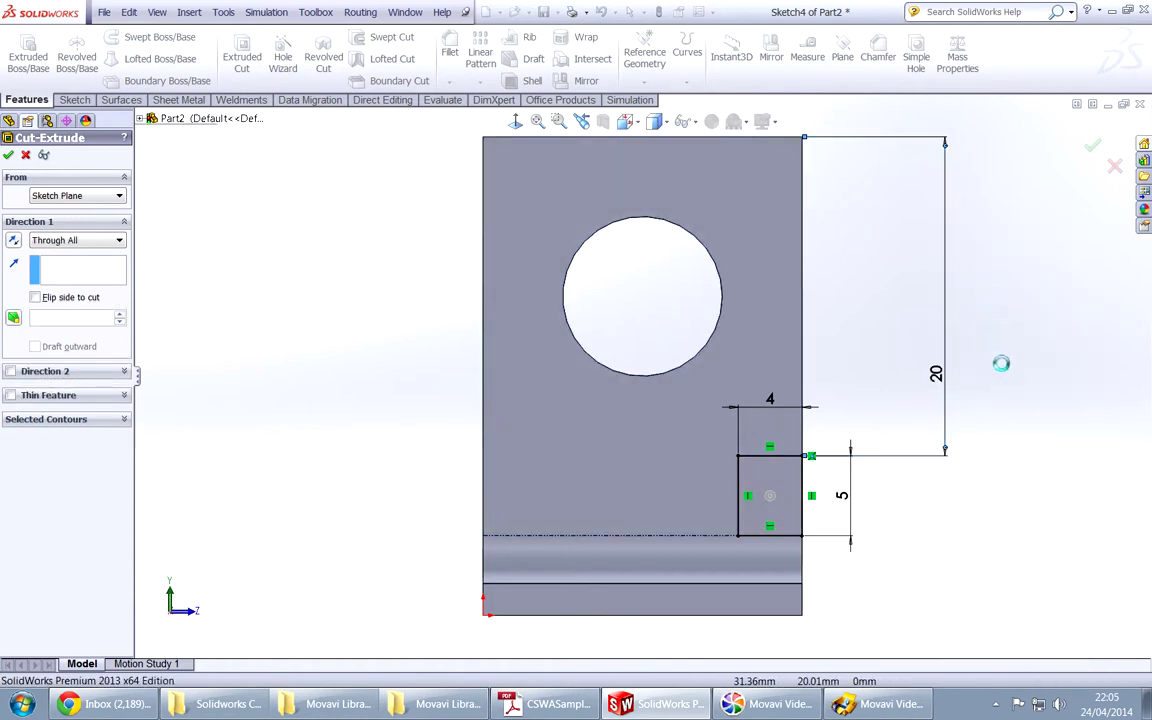
{"action": "right_click", "coordinate": [1023, 427]}
{"action": "mouse_move", "coordinate": [1011, 422]}
{"action": "middle_mouse_down"}
{"action": "mouse_move", "coordinate": [941, 458]}
{"action": "mouse_move", "coordinate": [948, 469]}
{"action": "mouse_move", "coordinate": [993, 454]}
{"action": "mouse_move", "coordinate": [998, 406]}
{"action": "middle_mouse_up"}
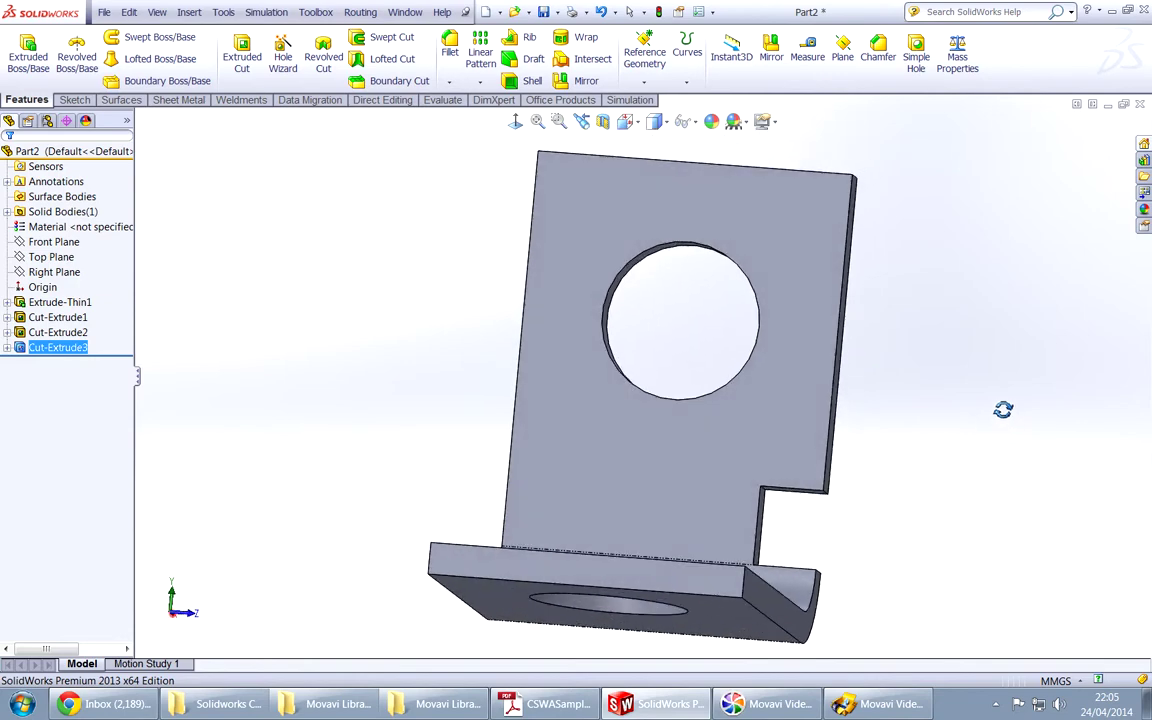
Step: Reopen the notch sketch, check its dimensions against the exam drawing in Adobe Reader, and exit the sketch
{"action": "left_click", "coordinate": [795, 404]}
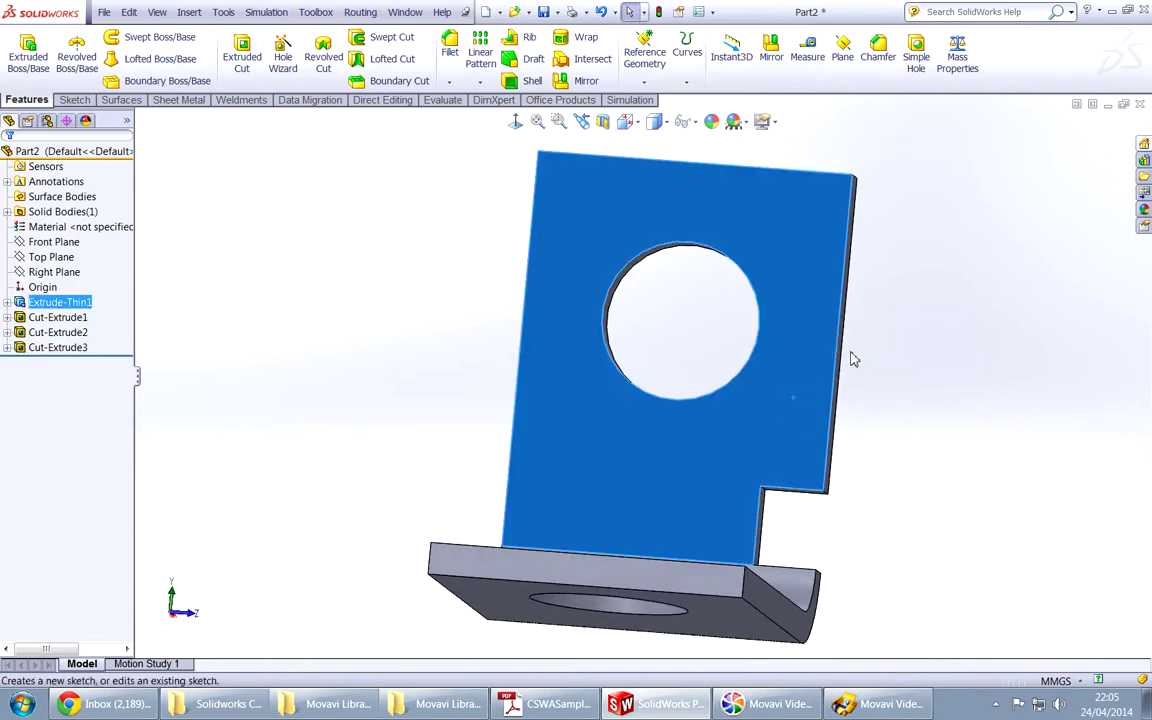
{"action": "middle_click_drag", "start_coordinate": [433, 406], "coordinate": [450, 494]}
{"action": "left_click", "coordinate": [394, 424]}
{"action": "key", "text": "alt+Tab"}
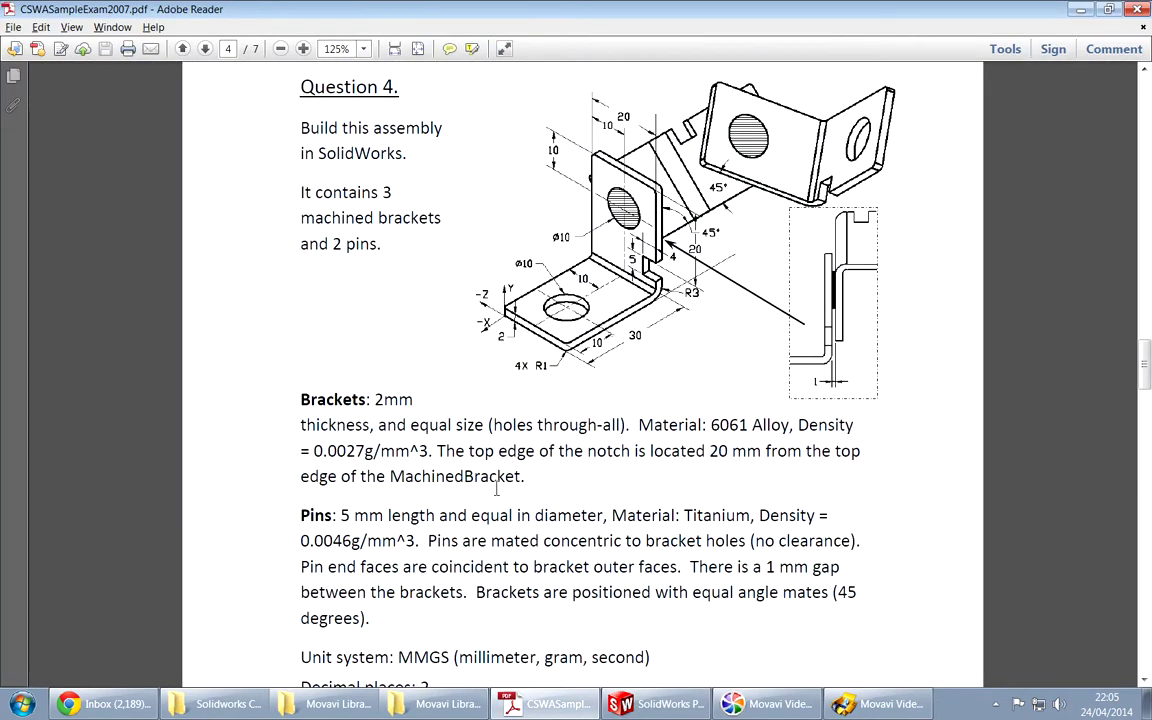
{"action": "key", "text": "alt+Tab"}
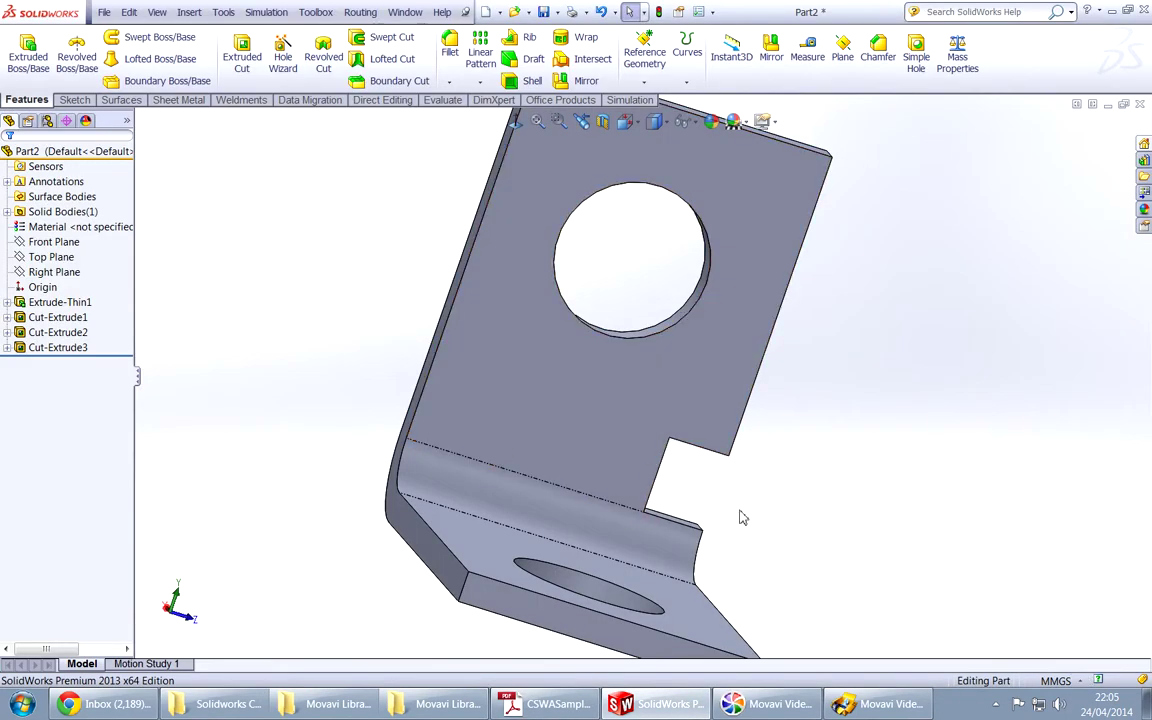
{"action": "left_click", "coordinate": [55, 347]}
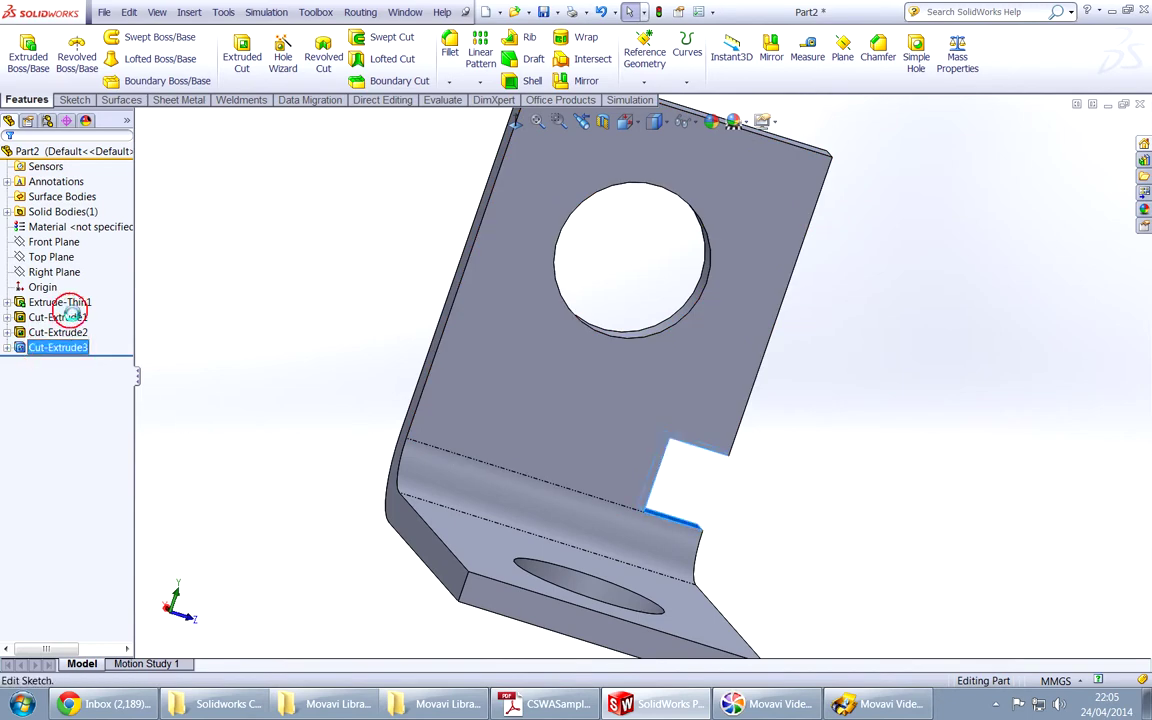
{"action": "left_click", "coordinate": [71, 316]}
{"action": "key", "text": "alt+Tab"}
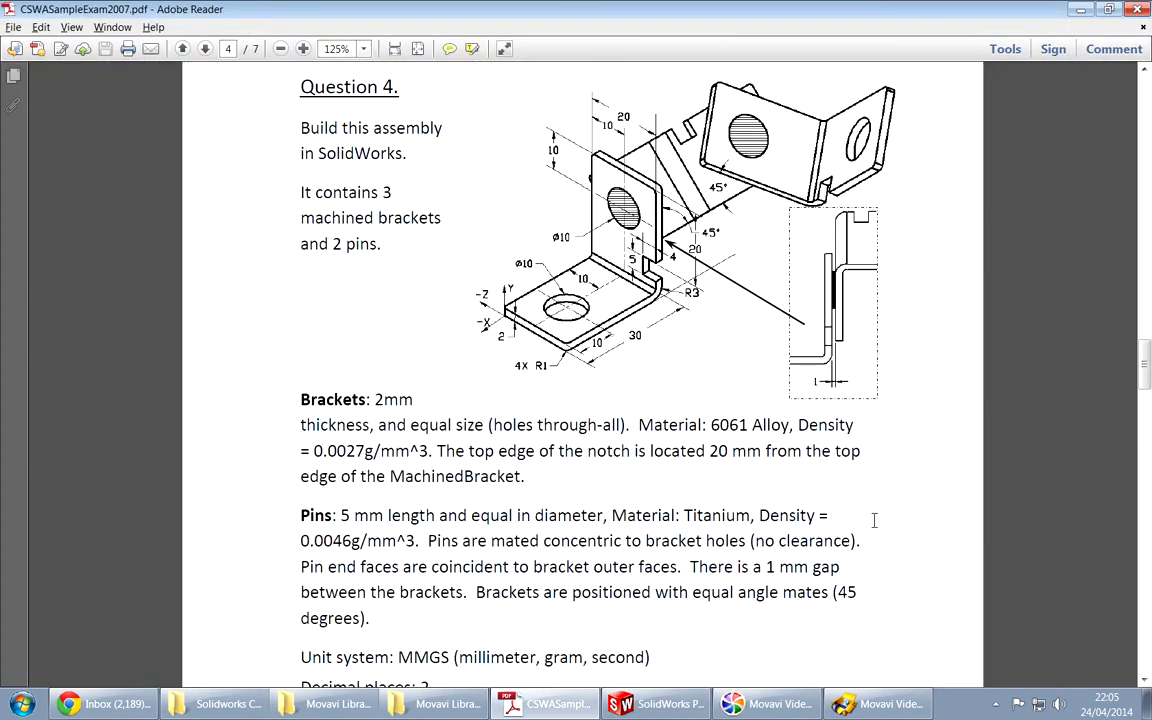
{"action": "key", "text": "alt+Tab"}
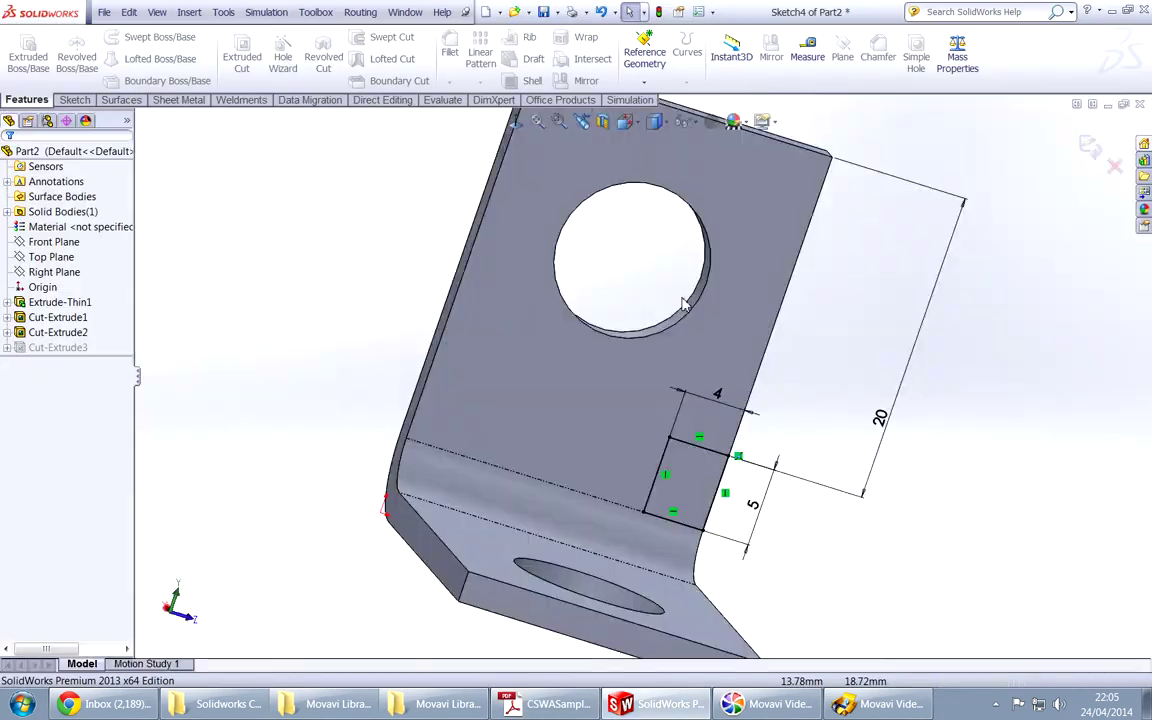
{"action": "key", "text": "alt+Tab"}
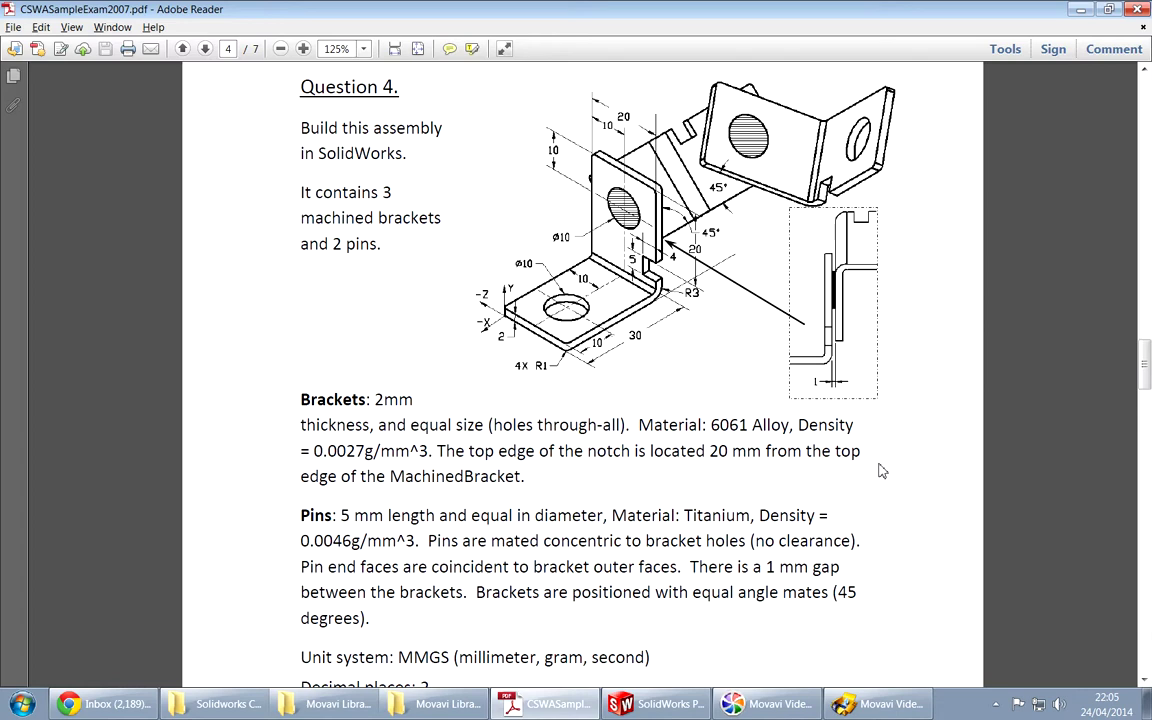
{"action": "key", "text": "alt+Tab"}
{"action": "middle_click_drag", "start_coordinate": [882, 471], "coordinate": [743, 535]}
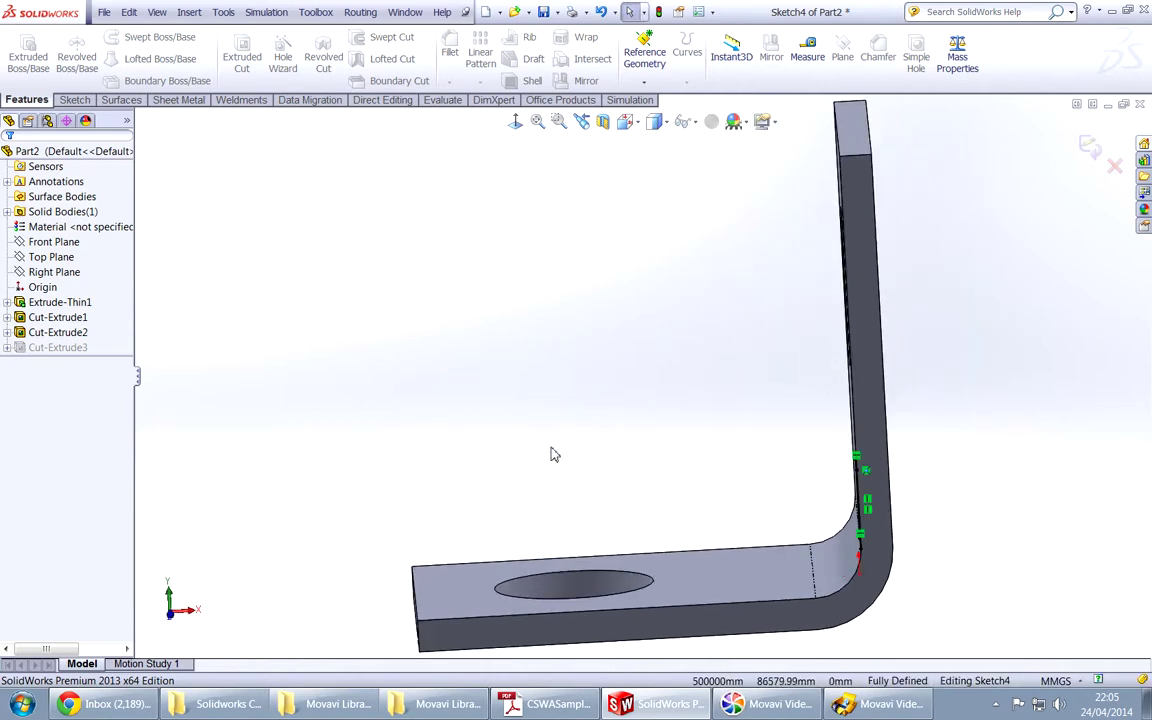
{"action": "middle_click_drag", "start_coordinate": [434, 397], "coordinate": [506, 373]}
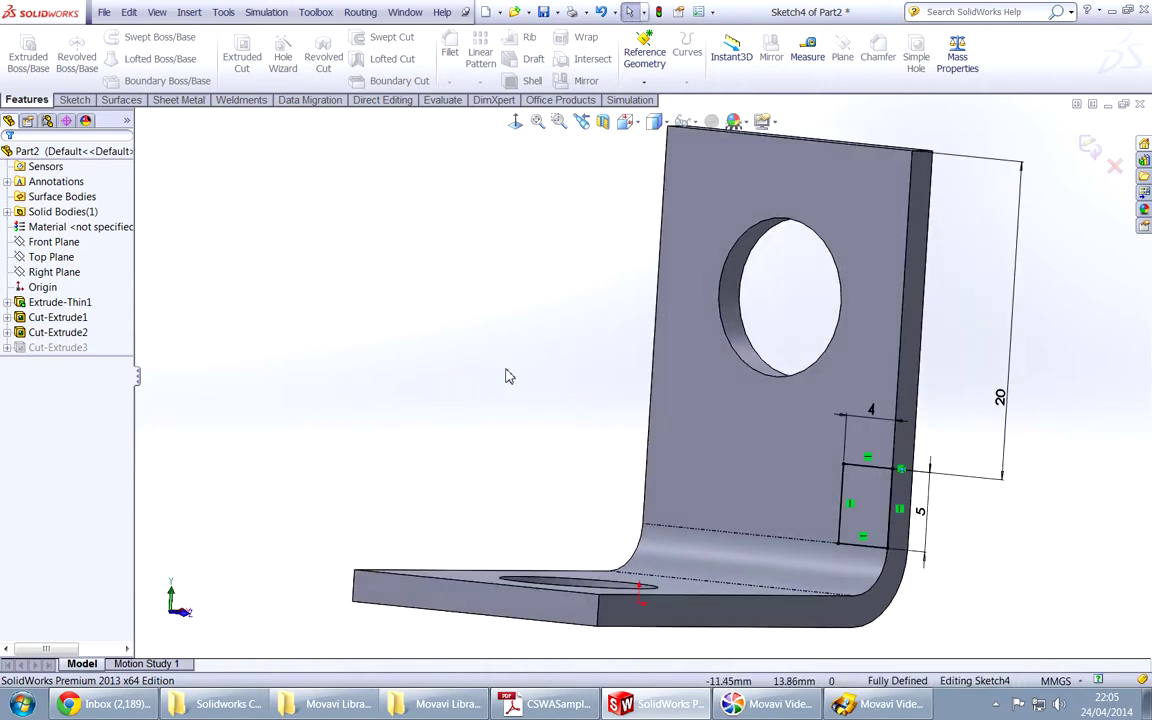
{"action": "left_click", "coordinate": [1091, 151]}
Step: Check the bend radius and thickness settings of the thin extrude against the exam drawing, and close the feature
{"action": "mouse_move", "coordinate": [501, 350]}
{"action": "middle_mouse_down"}
{"action": "mouse_move", "coordinate": [532, 363]}
{"action": "mouse_move", "coordinate": [443, 413]}
{"action": "middle_mouse_up"}
{"action": "scroll", "coordinate": [443, 413], "scroll_direction": "up", "scroll_amount": 4}
{"action": "key", "text": "alt+Tab"}
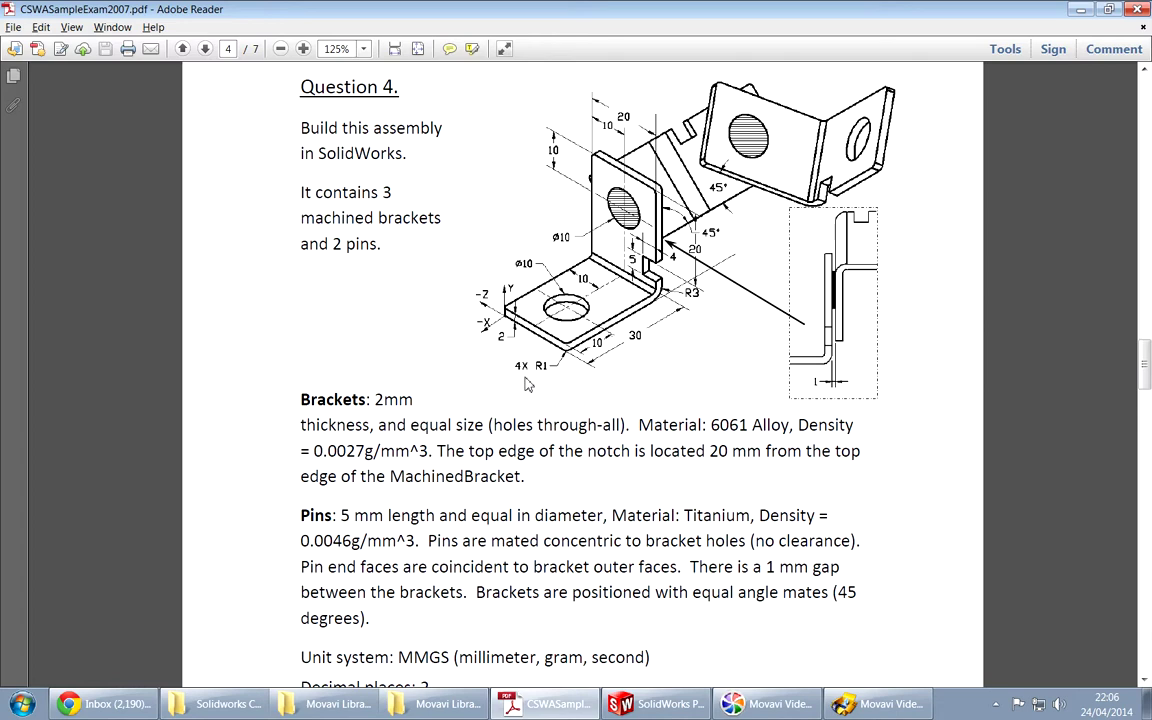
{"action": "key", "text": "alt+Tab"}
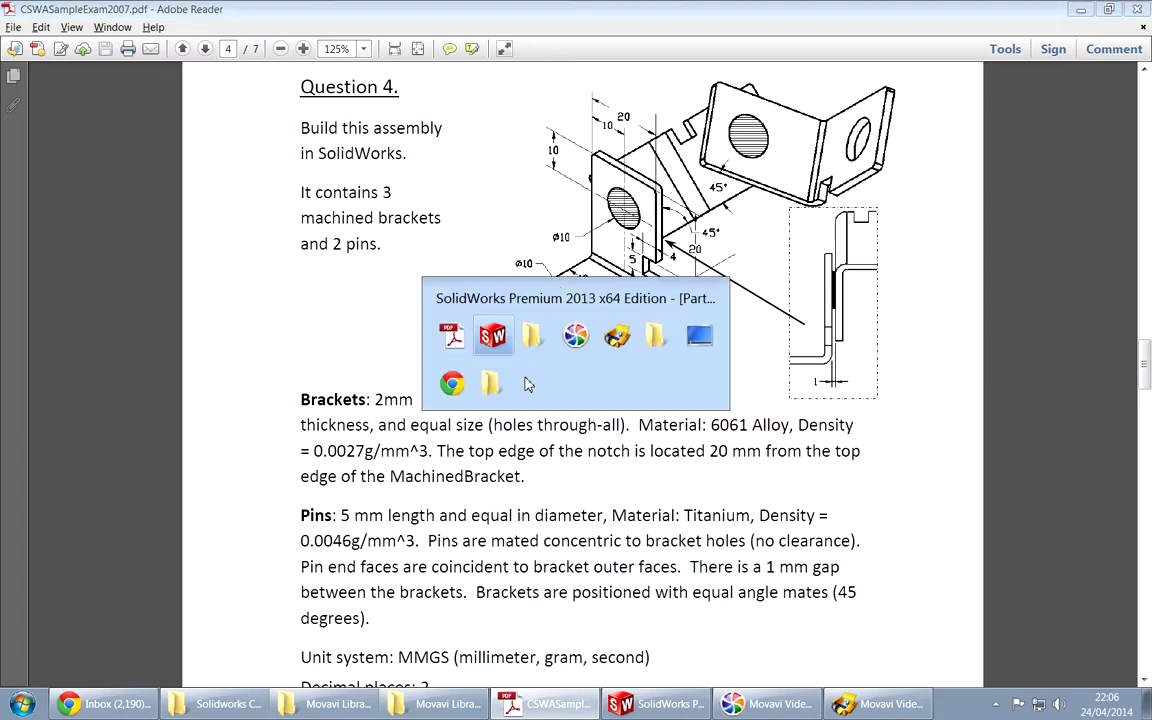
{"action": "middle_click_drag", "start_coordinate": [557, 447], "coordinate": [620, 410]}
{"action": "left_click", "coordinate": [755, 457]}
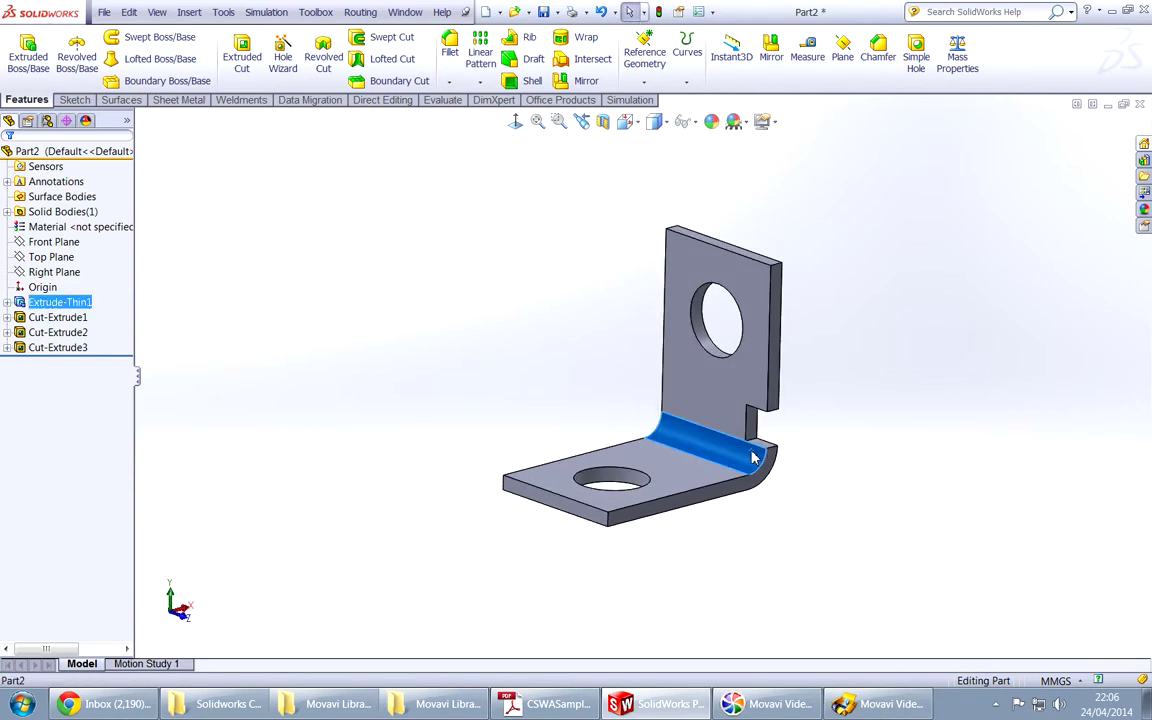
{"action": "left_click", "coordinate": [56, 301]}
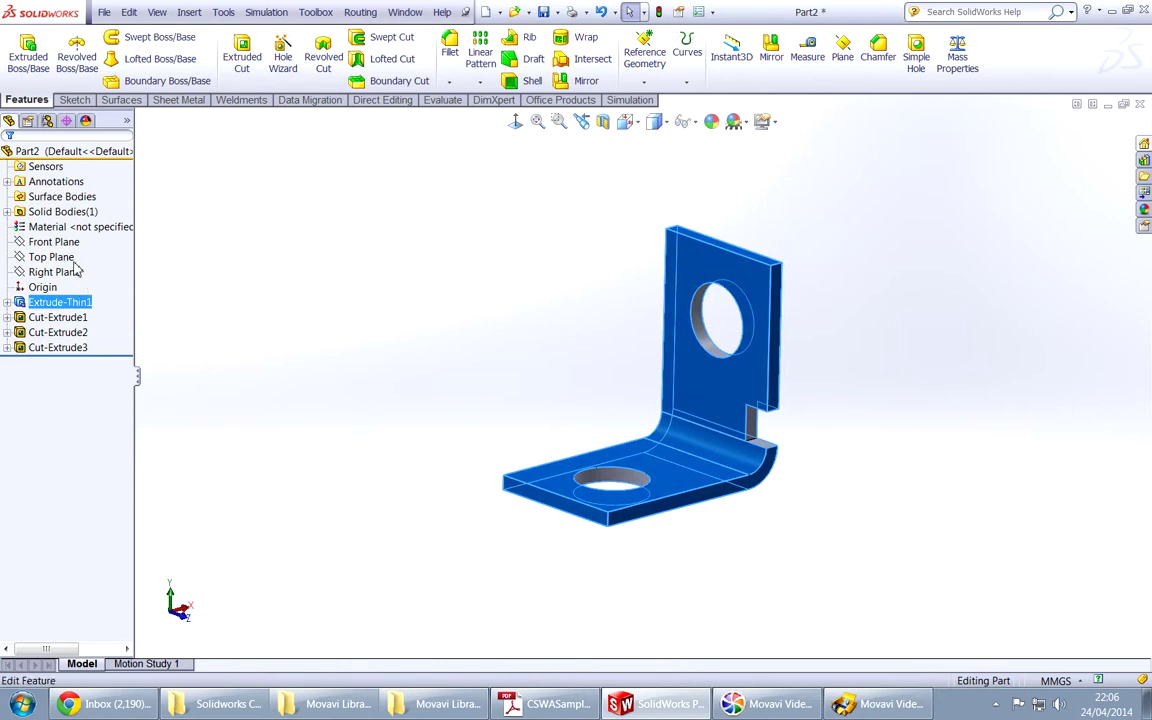
{"action": "left_click", "coordinate": [75, 264]}
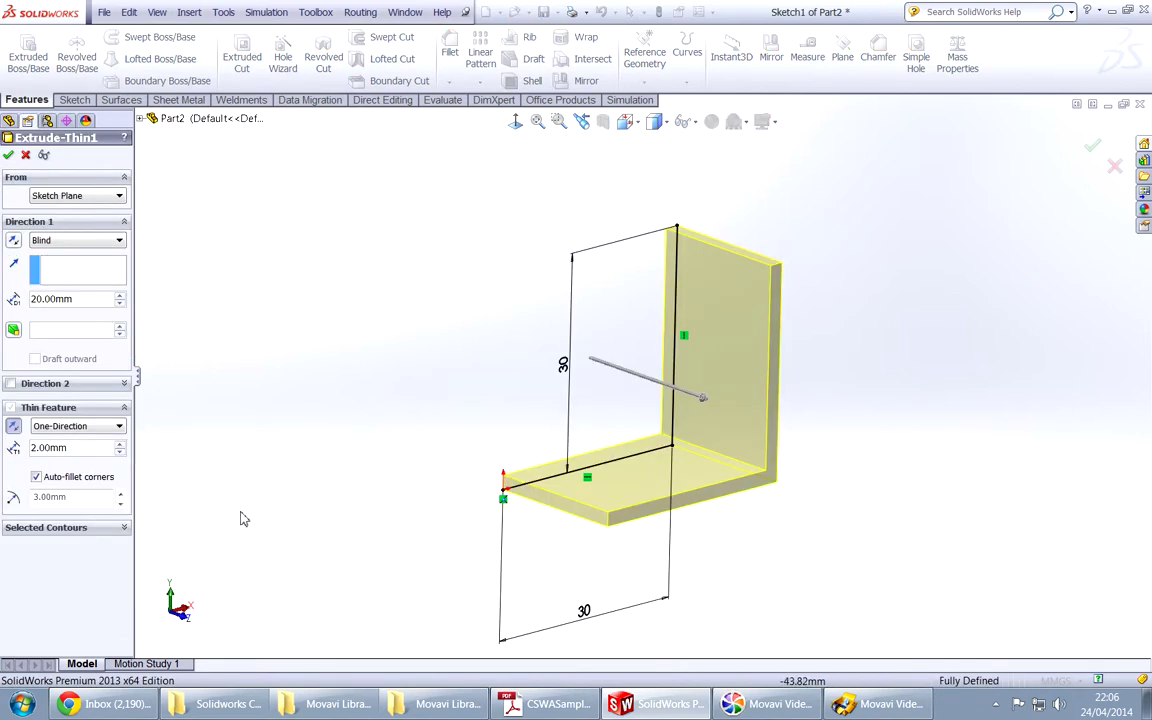
{"action": "left_click", "coordinate": [8, 155]}
Step: Check the bend in the exam drawing in Adobe Reader, return to SolidWorks, and measure the bend's outer edge
{"action": "middle_click_drag", "start_coordinate": [364, 385], "coordinate": [336, 371]}
{"action": "key", "text": "alt+Tab"}
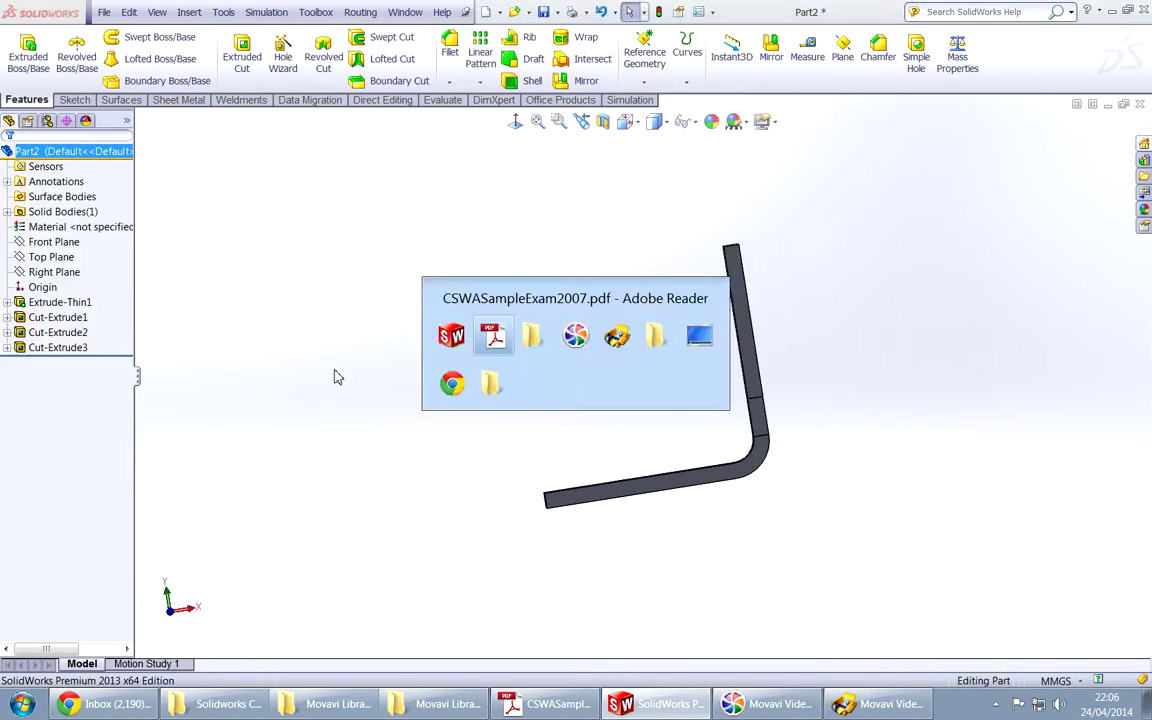
{"action": "key", "text": "alt+Tab"}
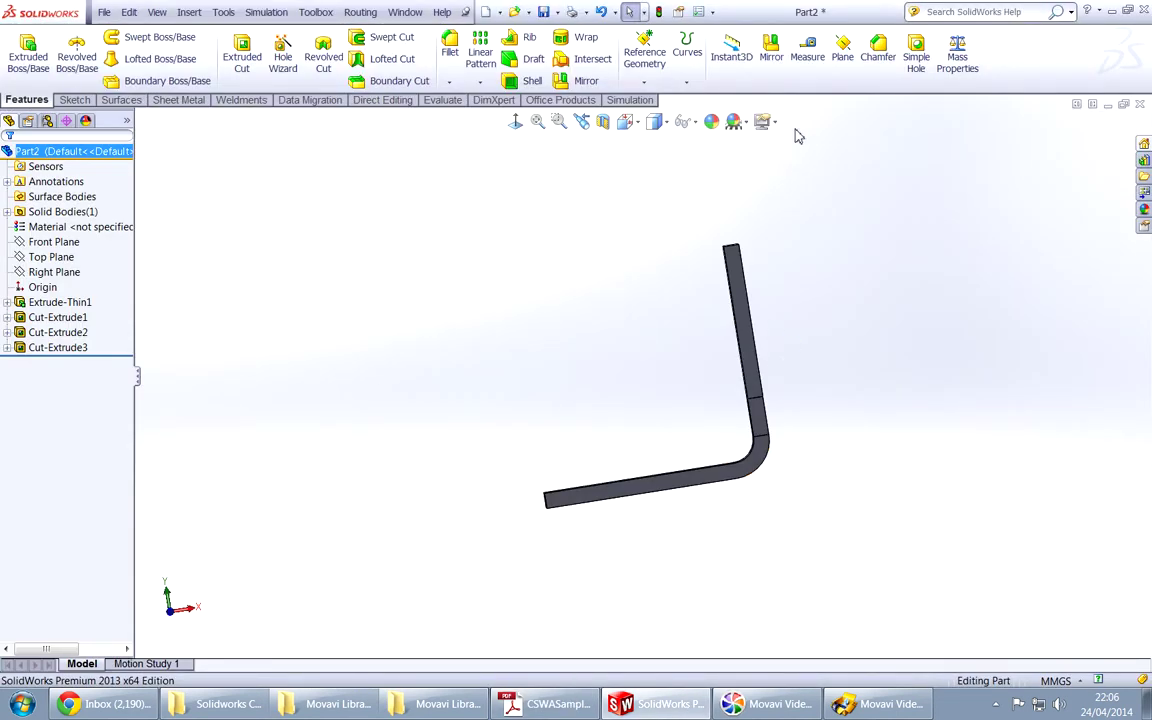
{"action": "left_click", "coordinate": [807, 56]}
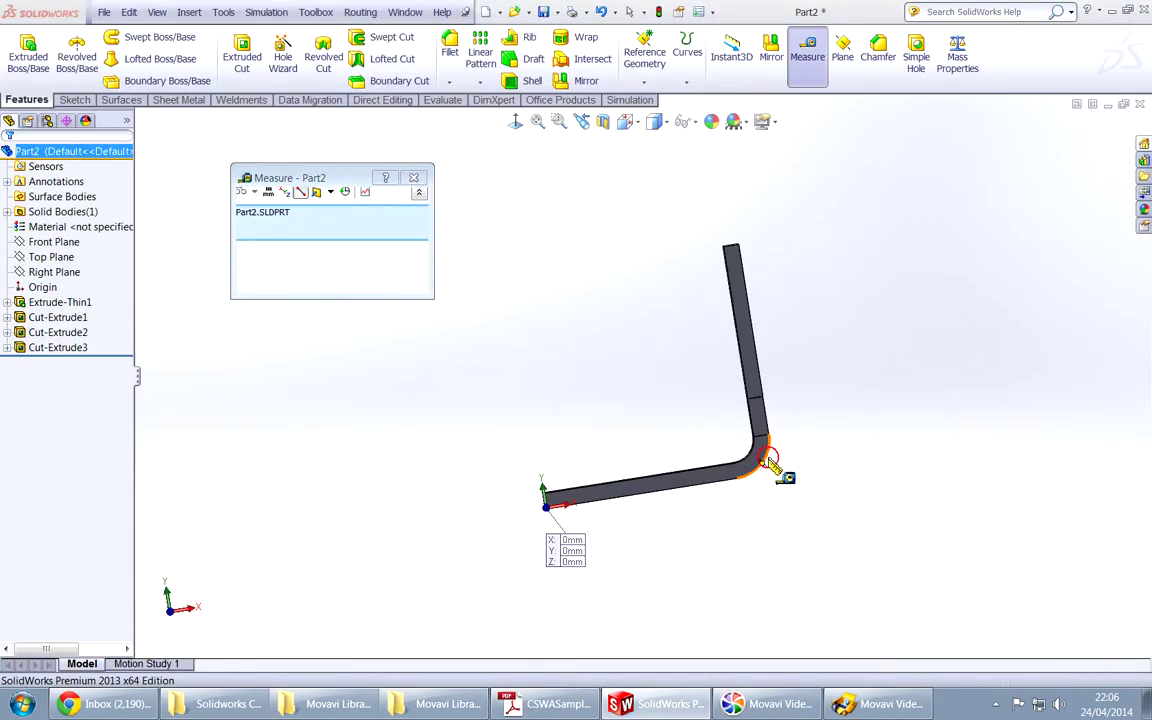
{"action": "left_click", "coordinate": [770, 466]}
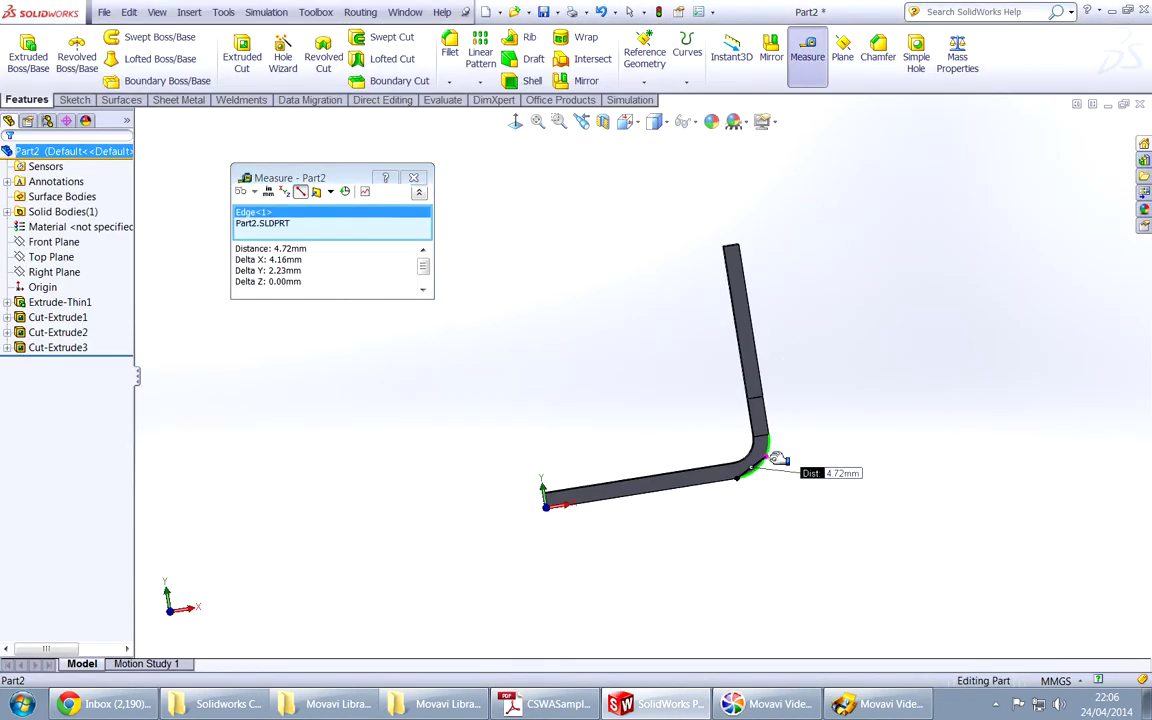
Step: Toggle the XYZ and point-to-point options for the bend edge measurement, review the readings, and close the measurement
{"action": "left_click", "coordinate": [285, 192]}
{"action": "left_click", "coordinate": [299, 194]}
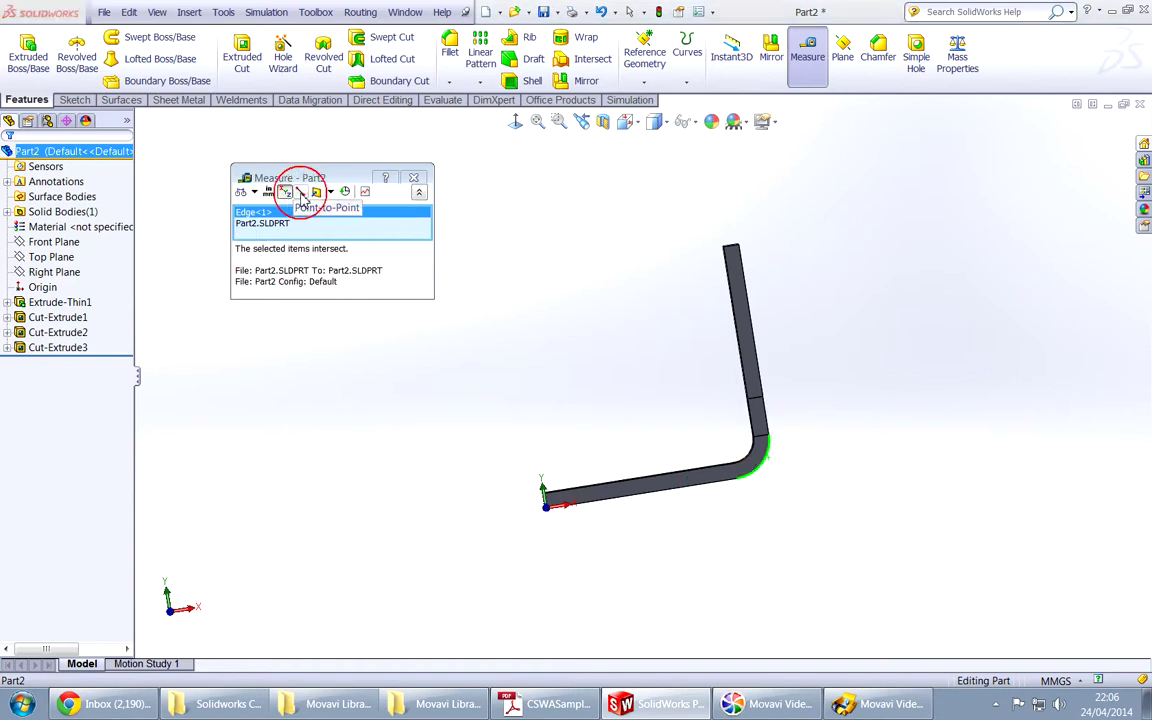
{"action": "left_click", "coordinate": [300, 194]}
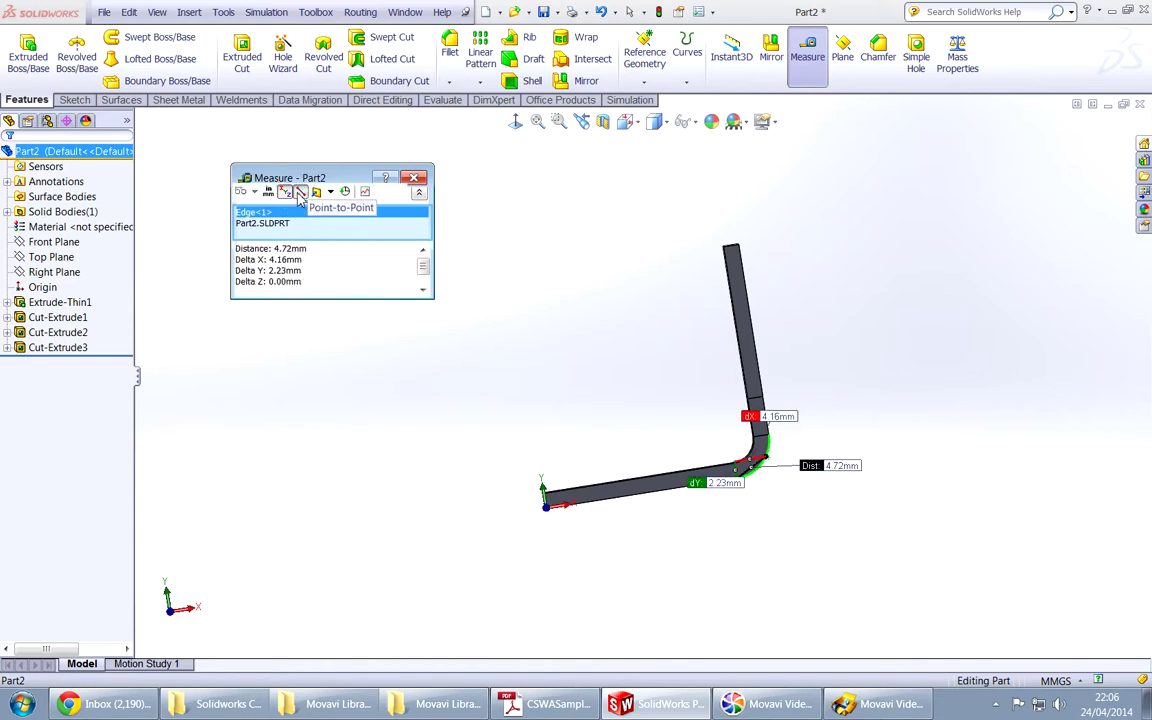
{"action": "left_click", "coordinate": [286, 192]}
{"action": "mouse_move", "coordinate": [519, 345]}
{"action": "middle_mouse_down"}
{"action": "mouse_move", "coordinate": [561, 404]}
{"action": "mouse_move", "coordinate": [579, 399]}
{"action": "mouse_move", "coordinate": [523, 350]}
{"action": "middle_mouse_up"}
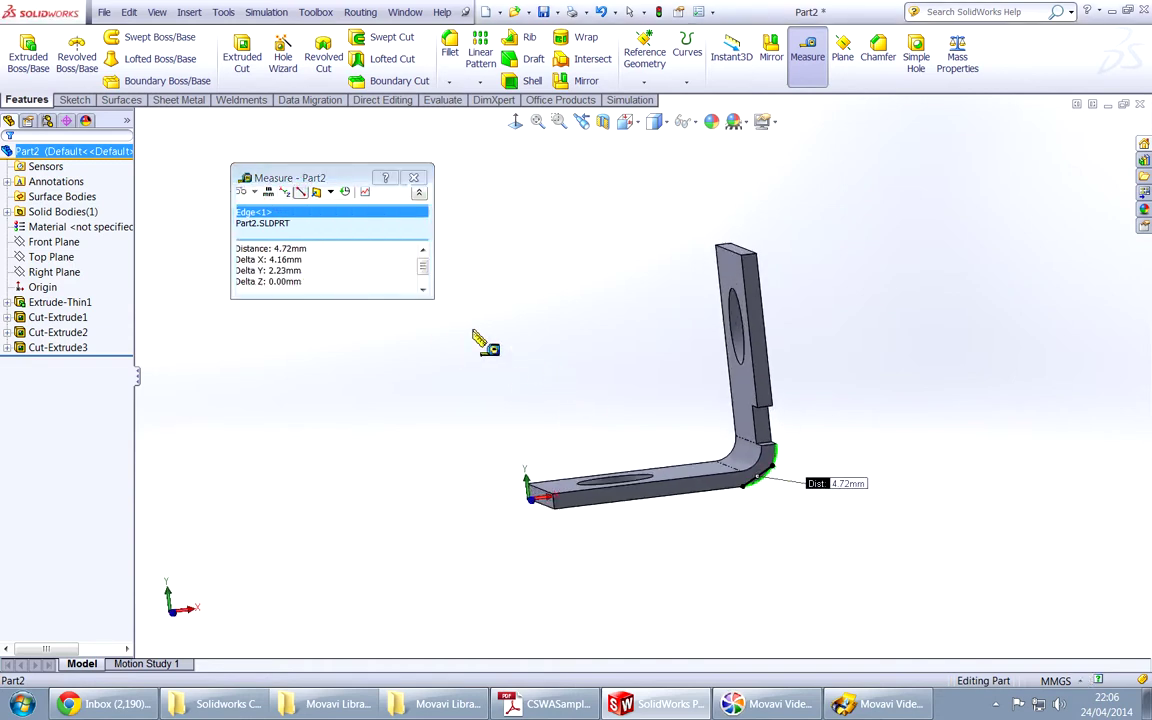
{"action": "left_click", "coordinate": [300, 192]}
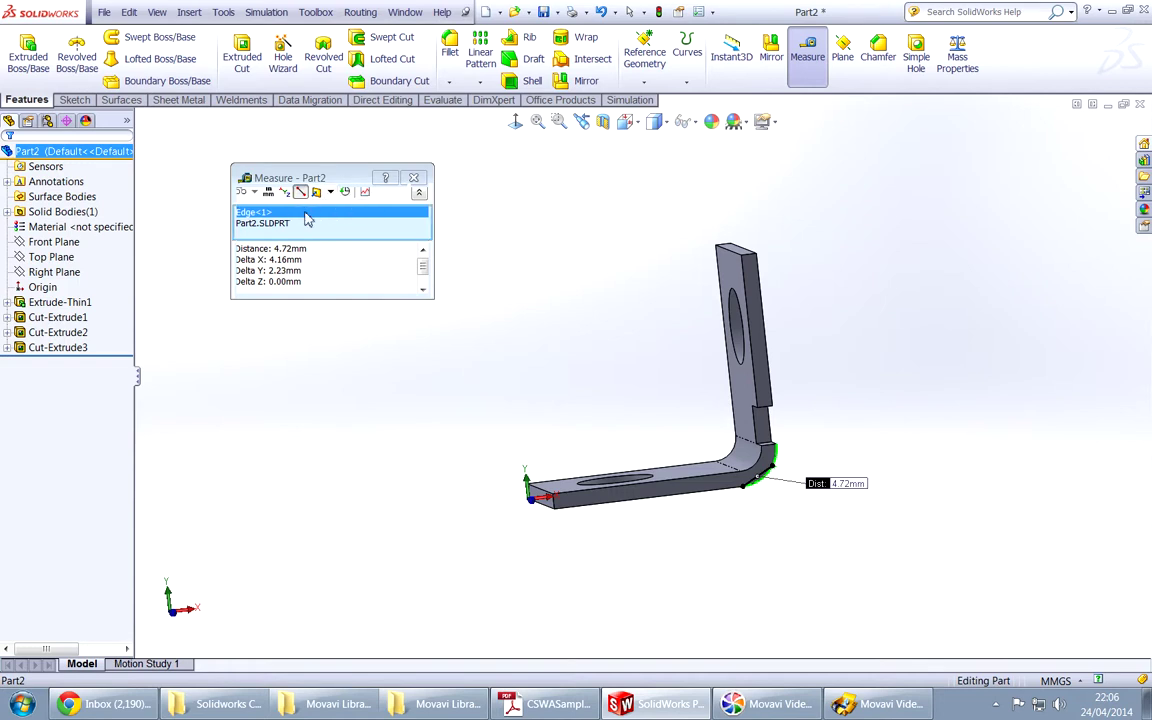
{"action": "scroll", "coordinate": [425, 284], "scroll_direction": "down", "scroll_amount": 1}
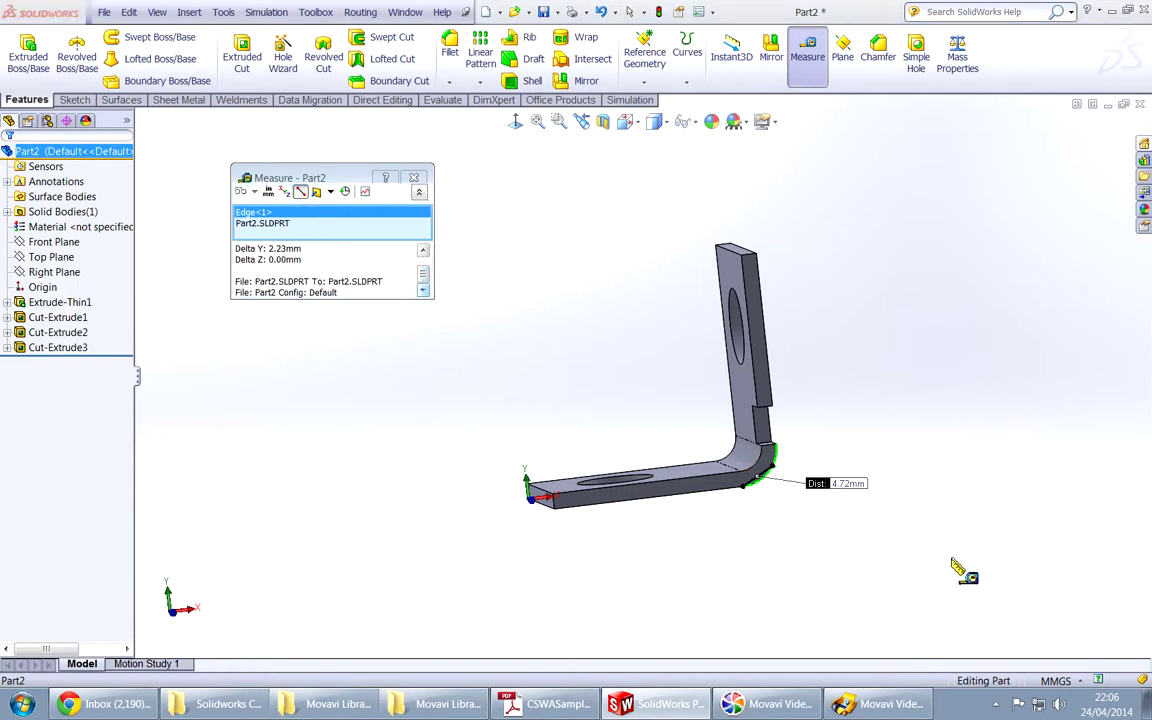
{"action": "key", "text": "Escape"}
Step: Measure the radius of the bend's outer cylindrical face, close the measurement, and clear the selection
{"action": "middle_click_drag", "start_coordinate": [912, 550], "coordinate": [740, 478]}
{"action": "left_click", "coordinate": [740, 470]}
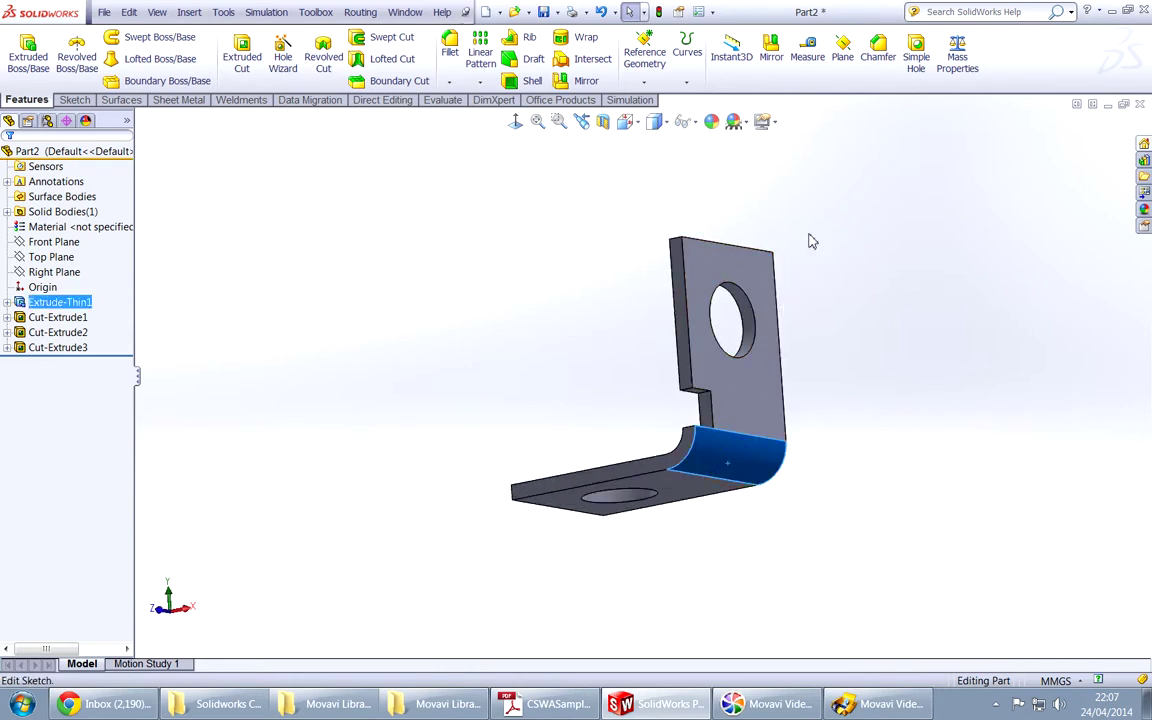
{"action": "left_click", "coordinate": [807, 55]}
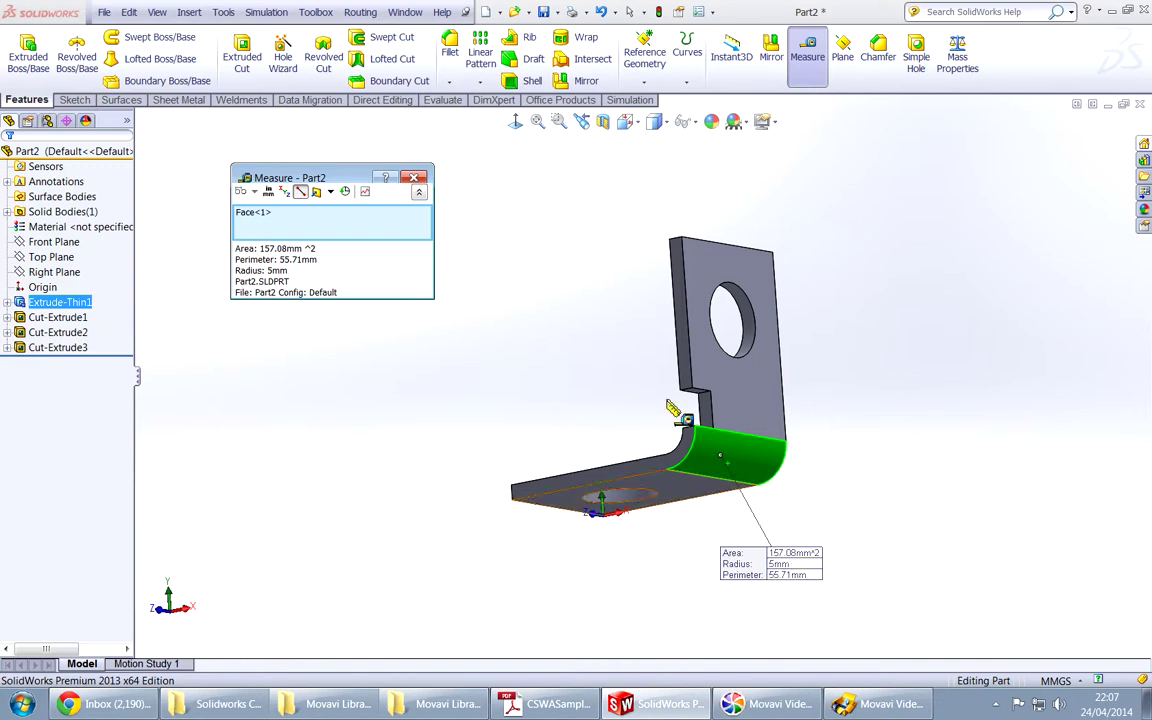
{"action": "left_click", "coordinate": [414, 178]}
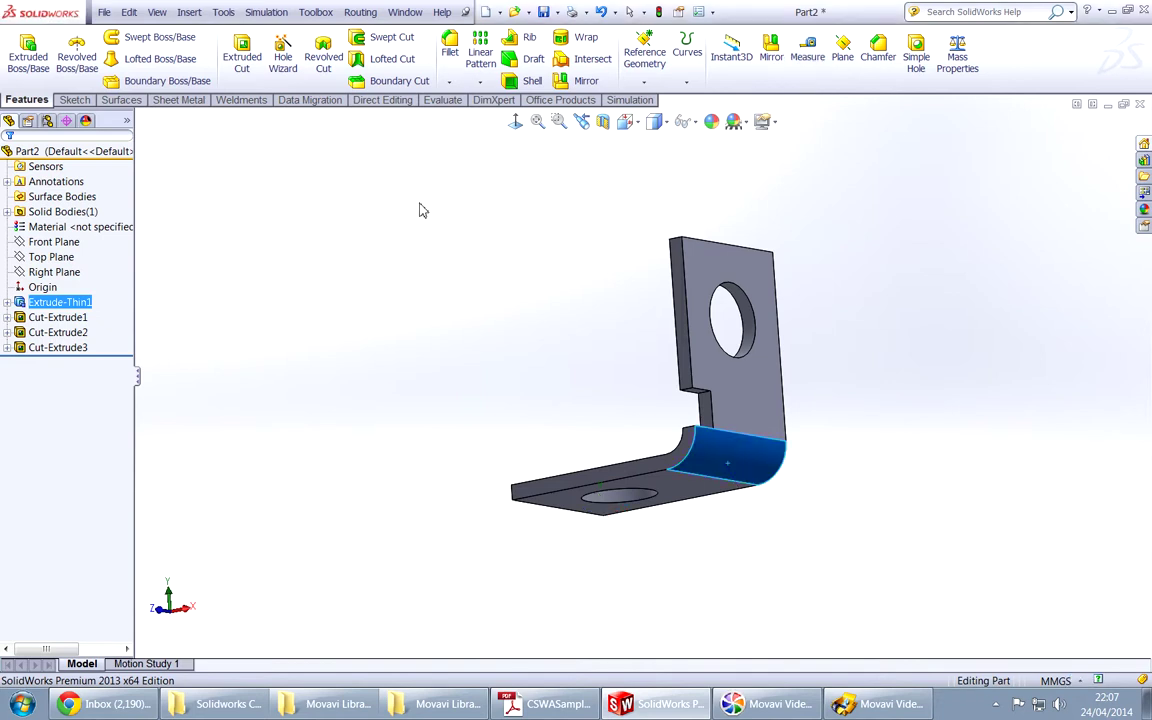
{"action": "left_click", "coordinate": [421, 426]}
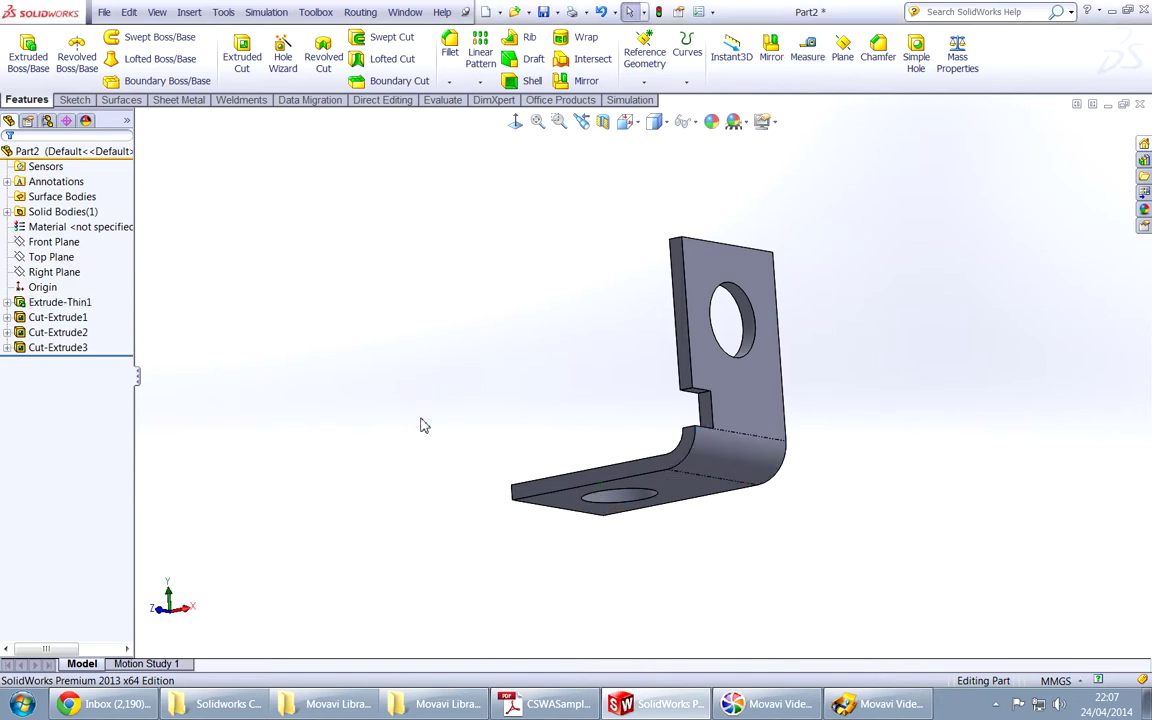
Step: Edit the thin extrude and set its auto-fillet corner radius to 1 mm
{"action": "left_click", "coordinate": [62, 302]}
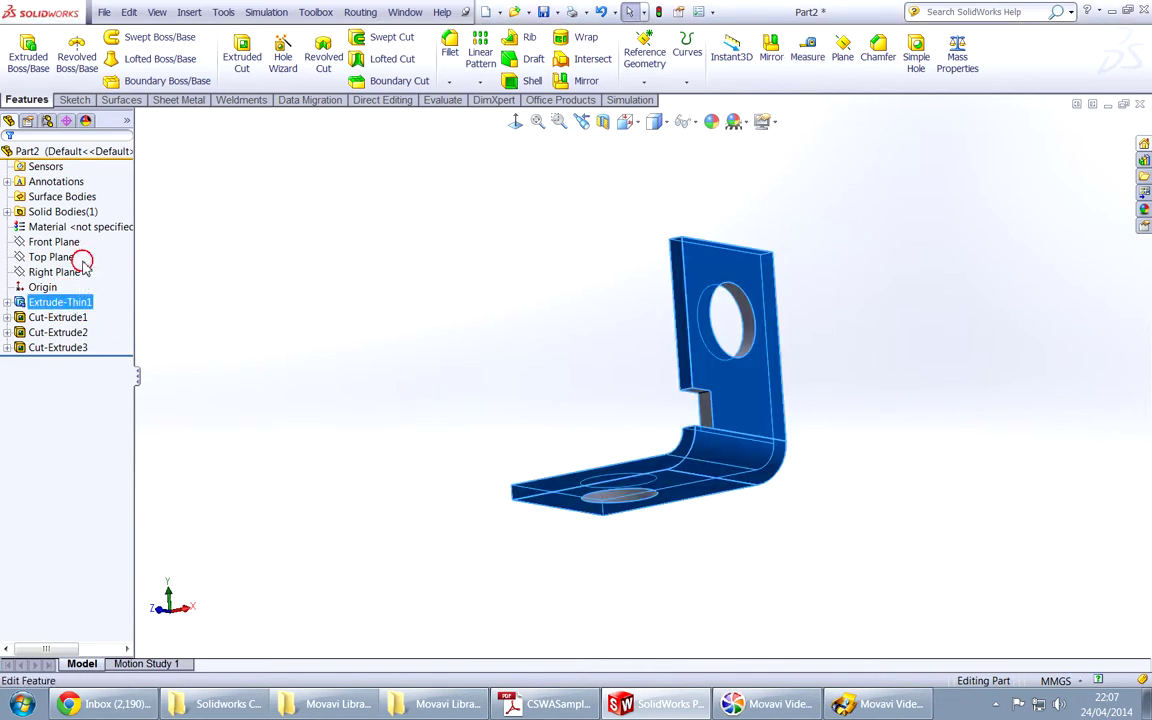
{"action": "left_click", "coordinate": [84, 258]}
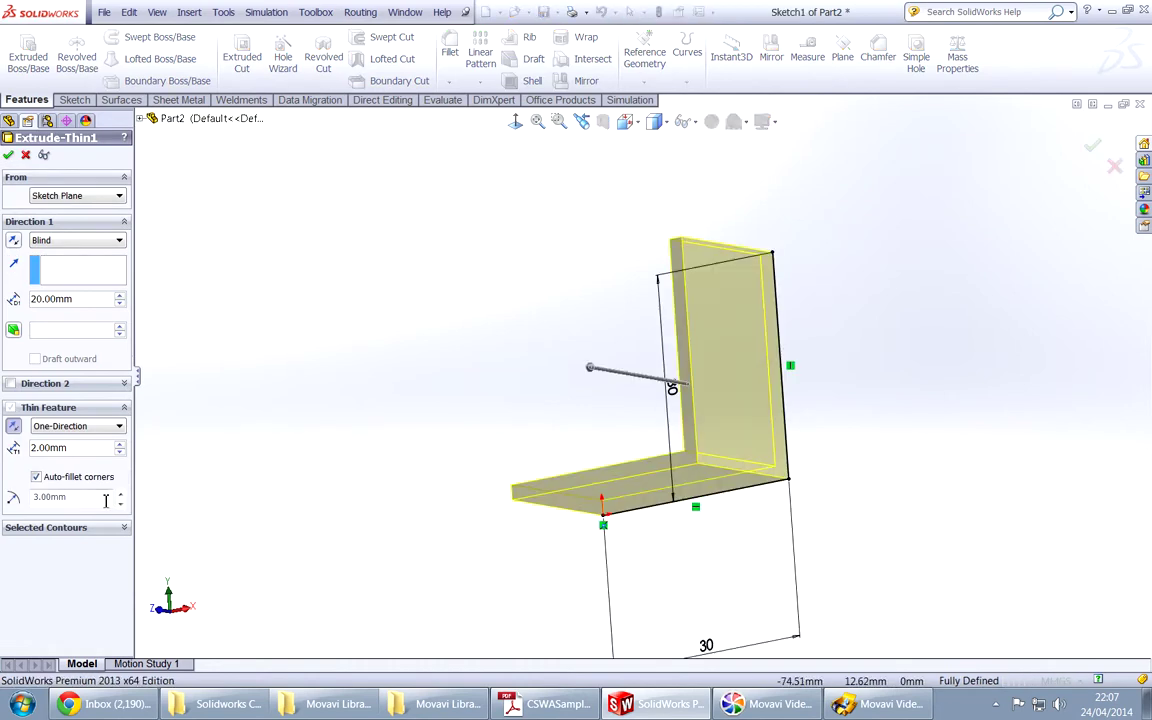
{"action": "double_click", "coordinate": [66, 496]}
{"action": "type", "text": "1"}
{"action": "key", "text": "Return"}
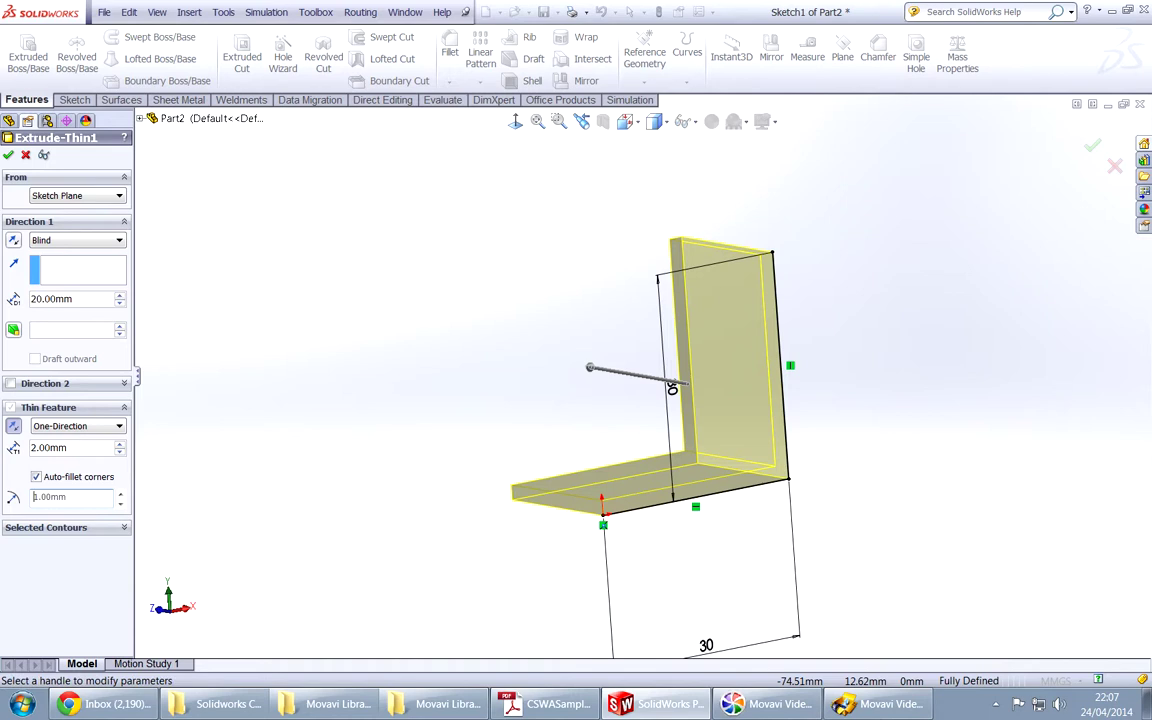
{"action": "left_click", "coordinate": [8, 154]}
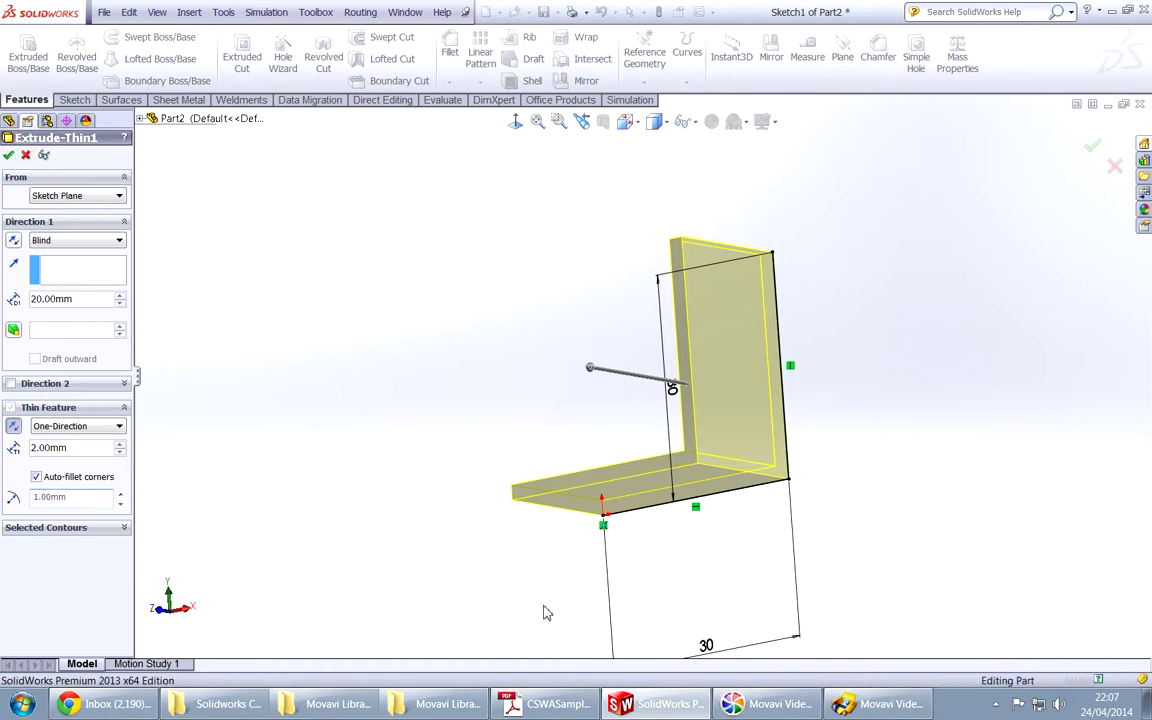
Step: Measure the outer bend face of the rebuilt bracket to verify its radius
{"action": "middle_click_drag", "start_coordinate": [698, 588], "coordinate": [805, 566]}
{"action": "scroll", "coordinate": [805, 566], "scroll_direction": "down", "scroll_amount": 4}
{"action": "middle_click_drag", "start_coordinate": [743, 494], "coordinate": [689, 496]}
{"action": "left_click", "coordinate": [807, 50]}
{"action": "middle_click_drag", "start_coordinate": [818, 175], "coordinate": [591, 426]}
{"action": "left_click", "coordinate": [588, 425]}
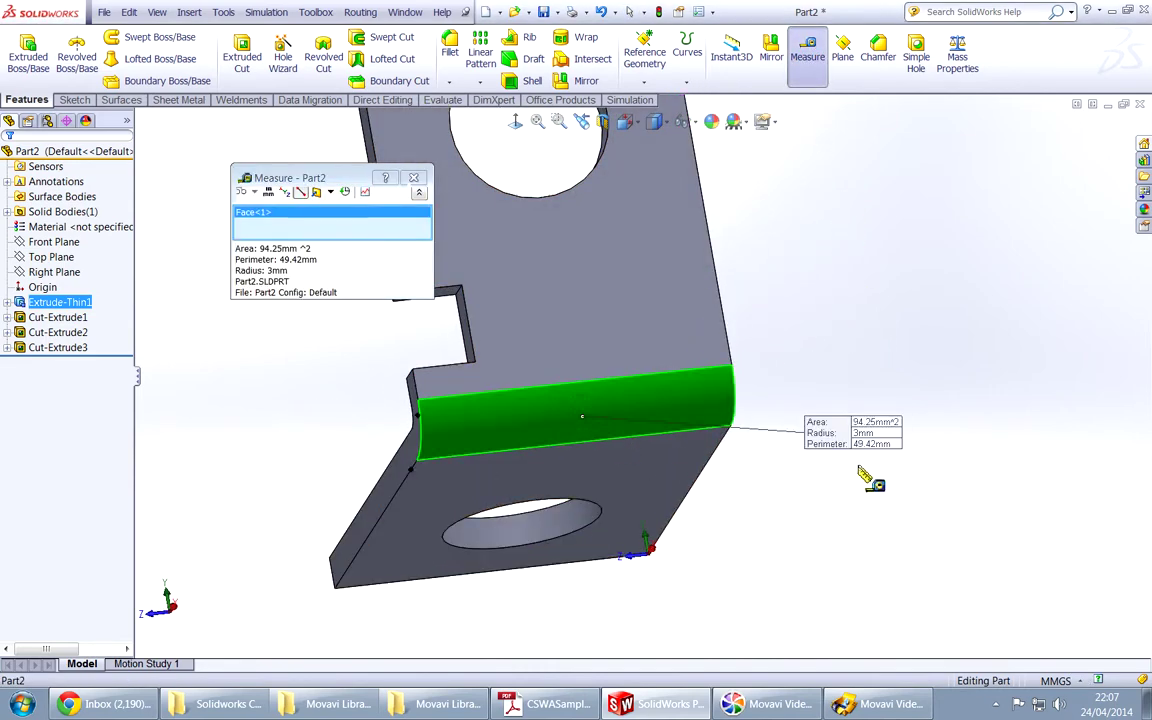
{"action": "key", "text": "Escape"}
Step: Compare the bracket with the Question 4 drawing and read the bracket specifications in Adobe Reader
{"action": "middle_click_drag", "start_coordinate": [504, 399], "coordinate": [593, 441]}
{"action": "key", "text": "alt+Tab"}
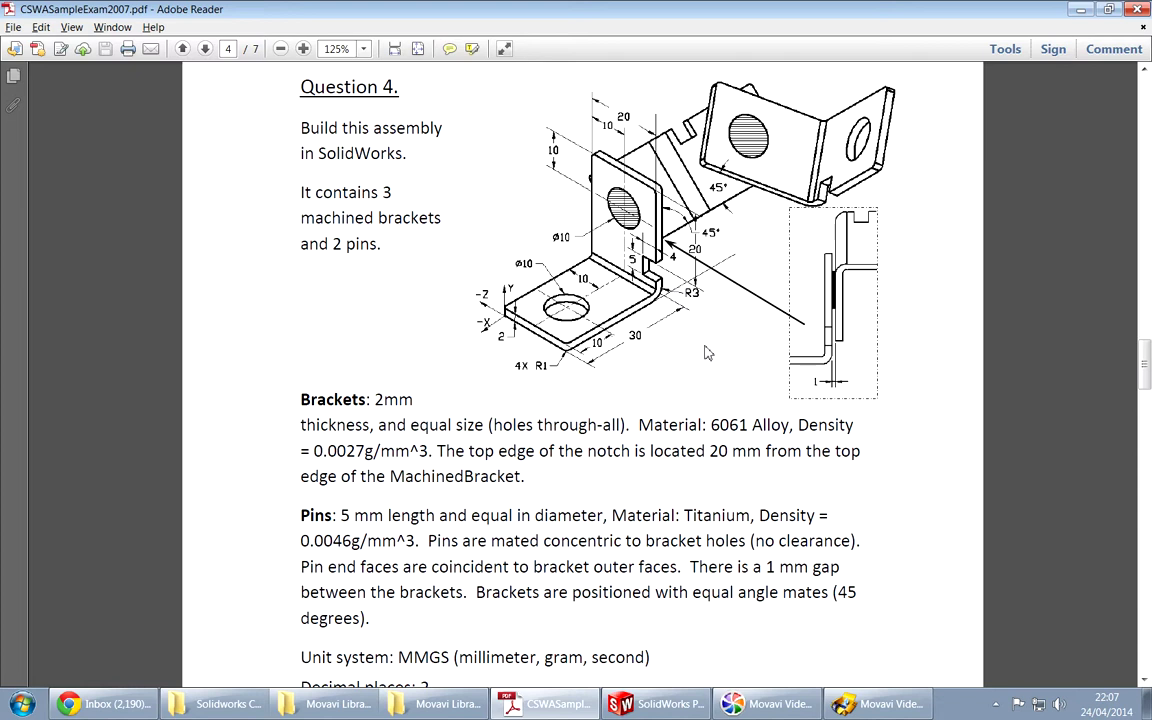
{"action": "scroll", "coordinate": [709, 352], "scroll_direction": "up", "scroll_amount": 1}
{"action": "scroll", "coordinate": [701, 361], "scroll_direction": "up", "scroll_amount": 2}
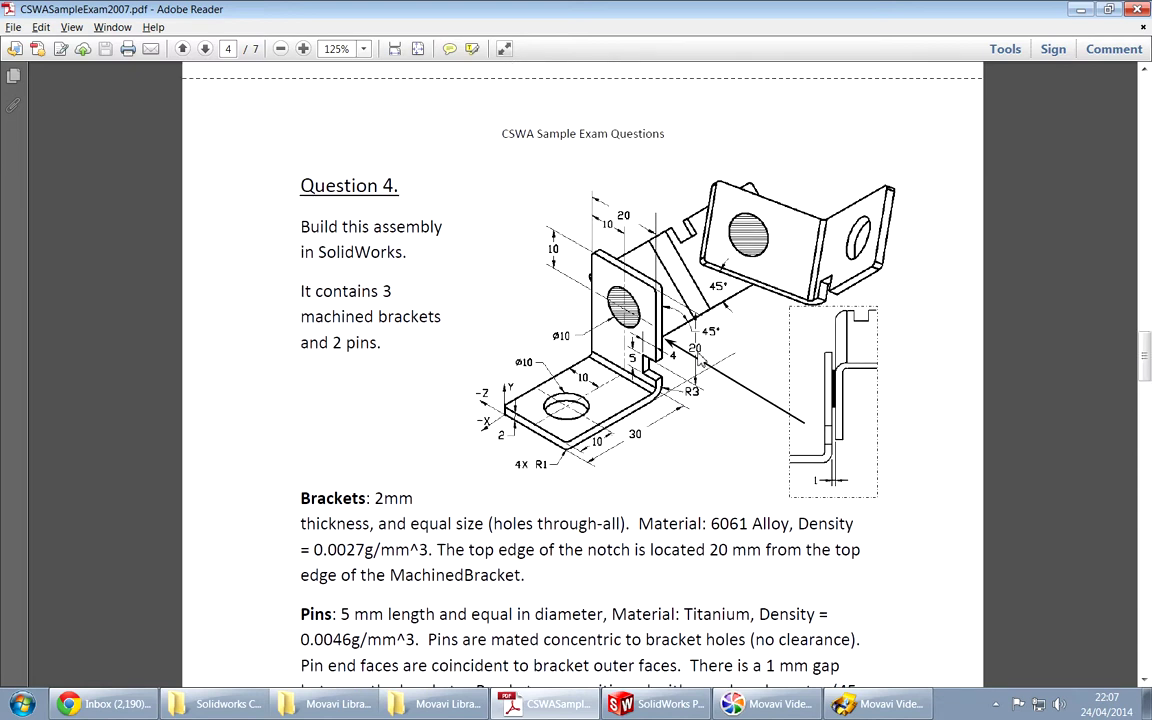
{"action": "key", "text": "alt+Tab"}
{"action": "key", "text": "Escape"}
{"action": "left_click", "coordinate": [494, 411]}
{"action": "scroll", "coordinate": [429, 523], "scroll_direction": "down", "scroll_amount": 3}
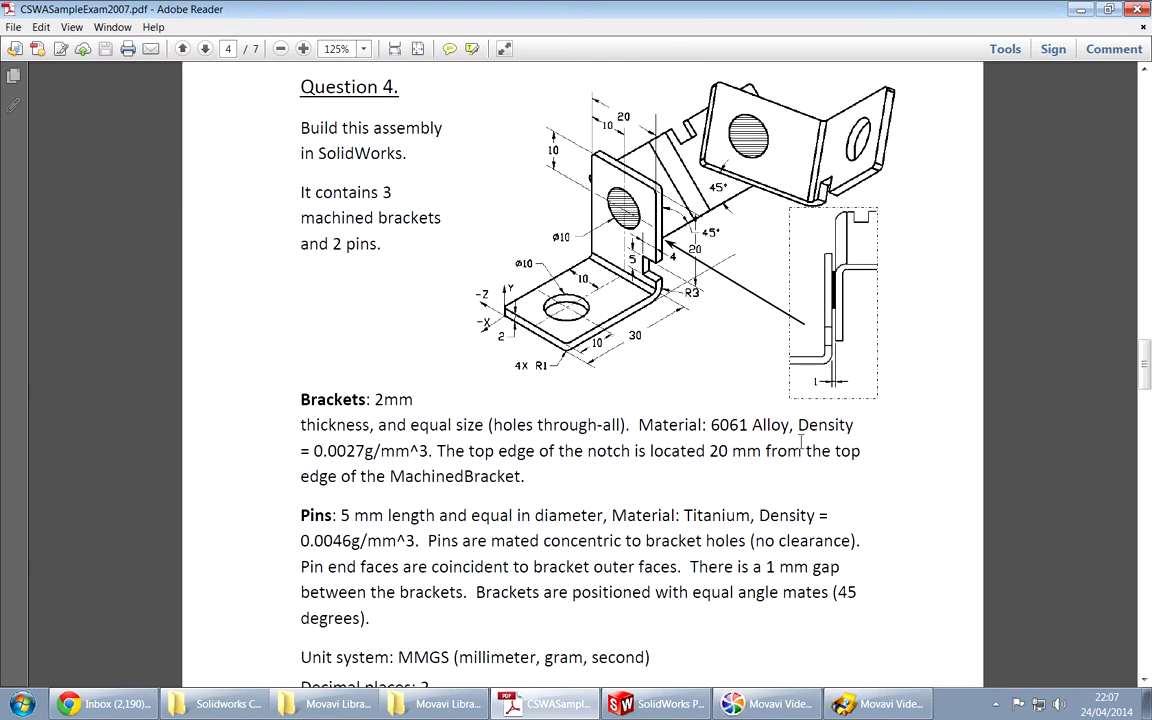
{"action": "key", "text": "alt+Tab"}
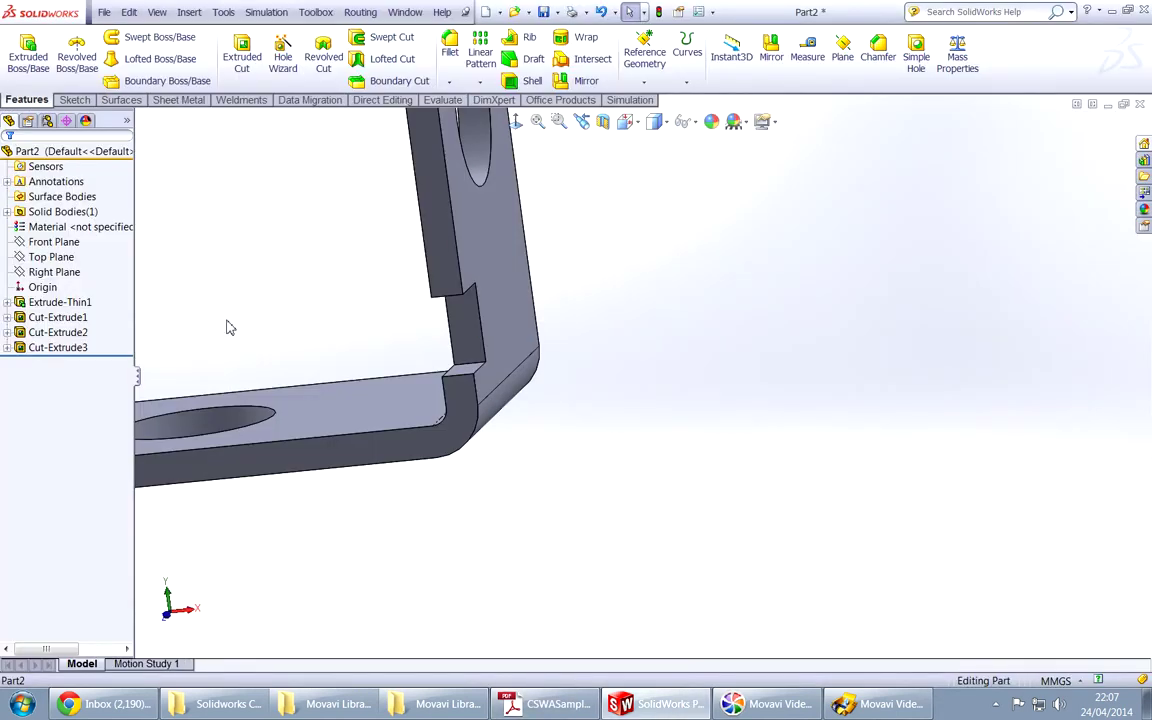
Step: Open the material library for the part and check the required bracket material in the exam PDF
{"action": "right_click", "coordinate": [92, 233]}
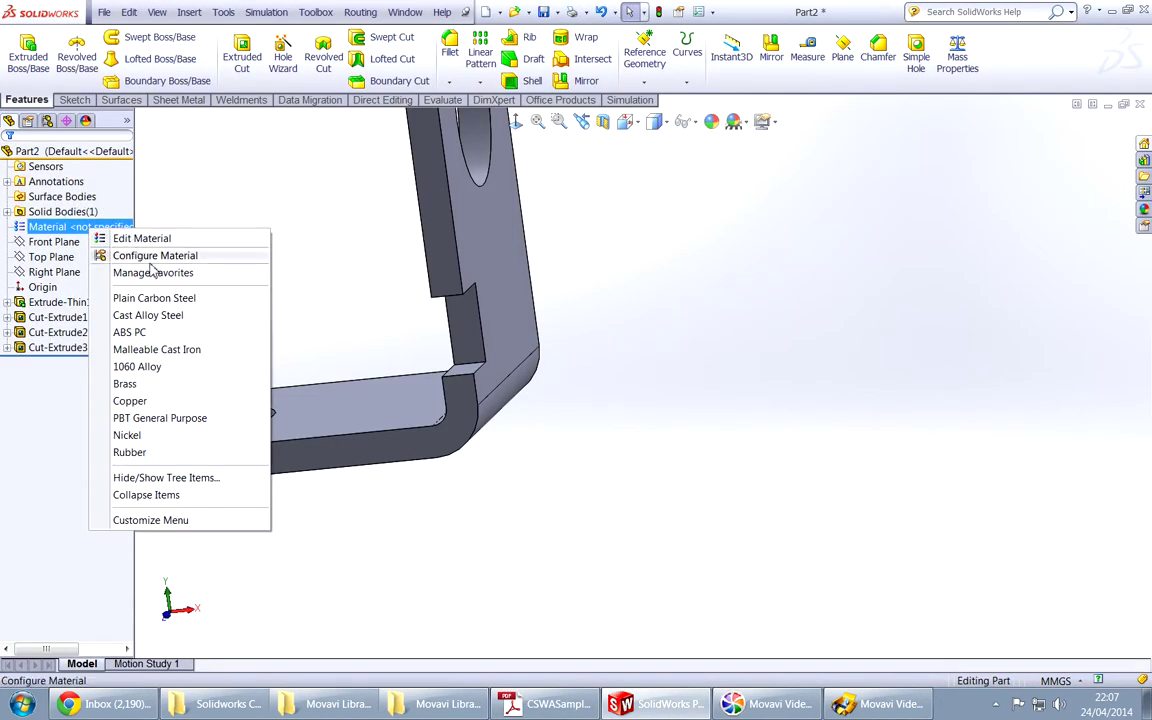
{"action": "left_click", "coordinate": [157, 240]}
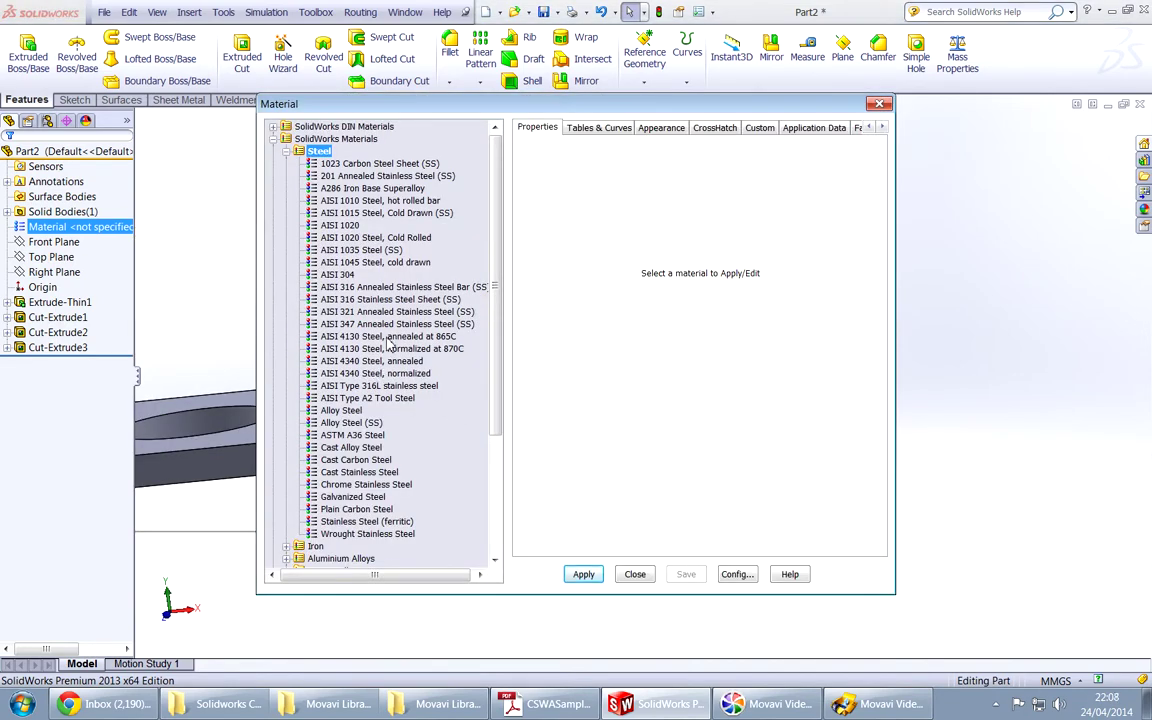
{"action": "mouse_move", "coordinate": [494, 348]}
{"action": "left_mouse_down"}
{"action": "mouse_move", "coordinate": [497, 395]}
{"action": "mouse_move", "coordinate": [497, 345]}
{"action": "left_mouse_up"}
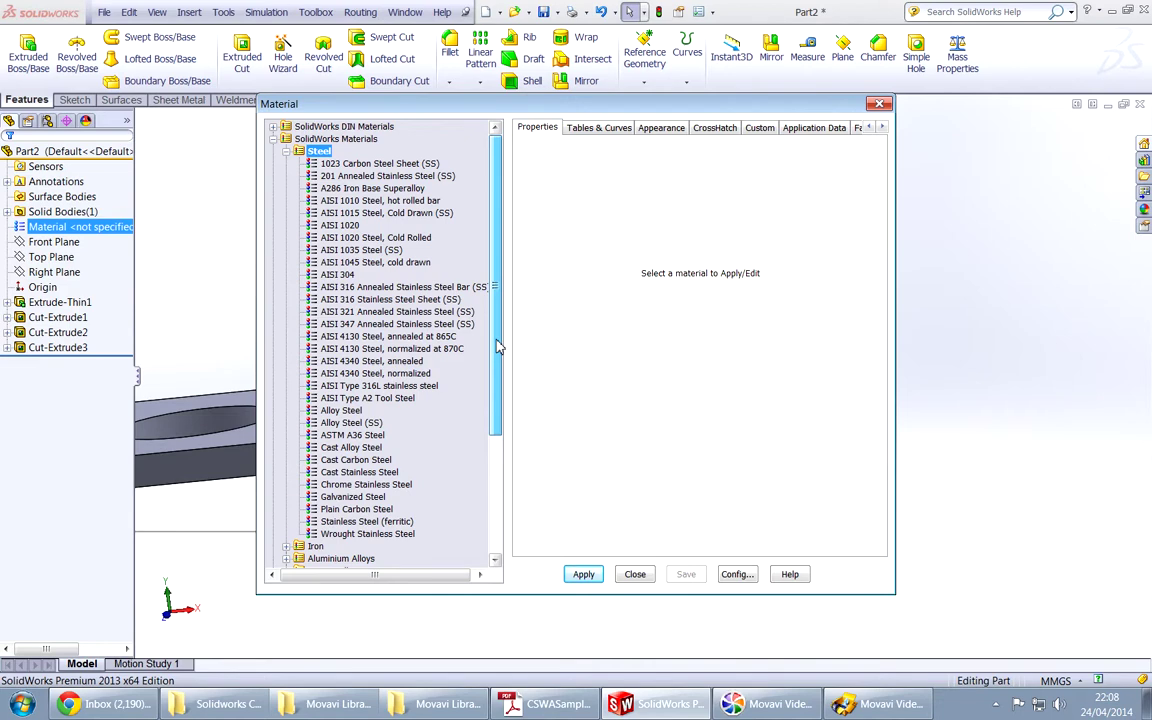
{"action": "mouse_move", "coordinate": [499, 346]}
{"action": "left_mouse_down"}
{"action": "mouse_move", "coordinate": [500, 397]}
{"action": "mouse_move", "coordinate": [496, 329]}
{"action": "left_mouse_up"}
{"action": "key", "text": "alt+Tab"}
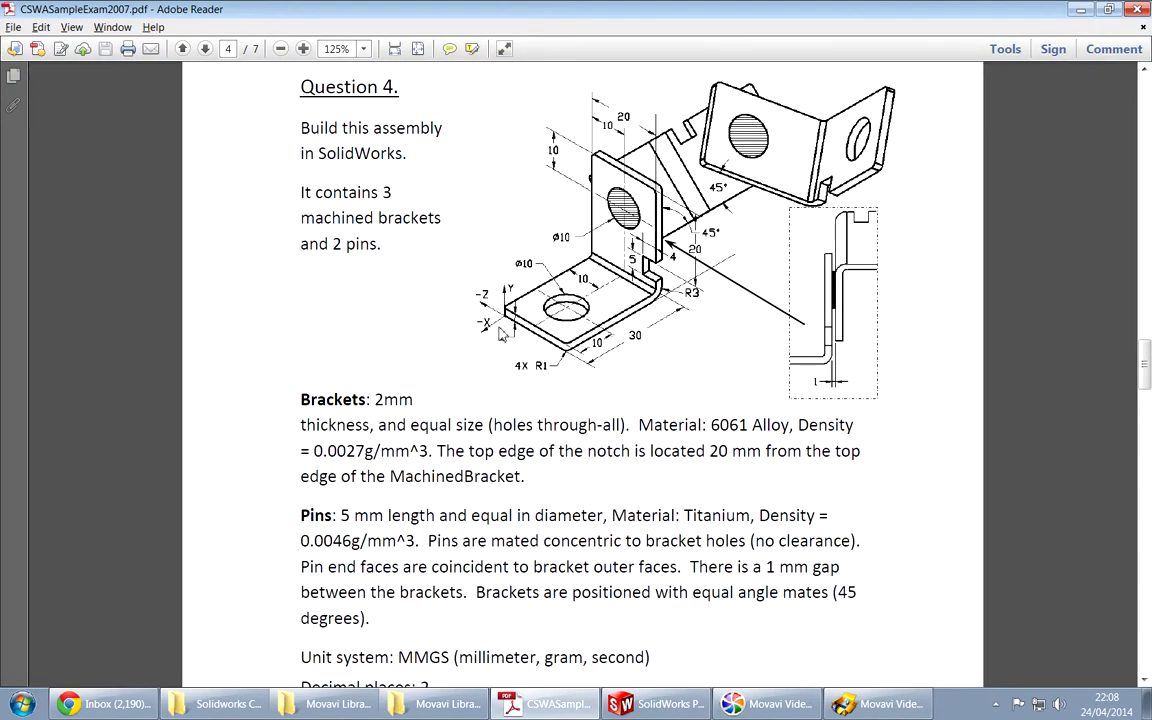
{"action": "key", "text": "alt+Tab"}
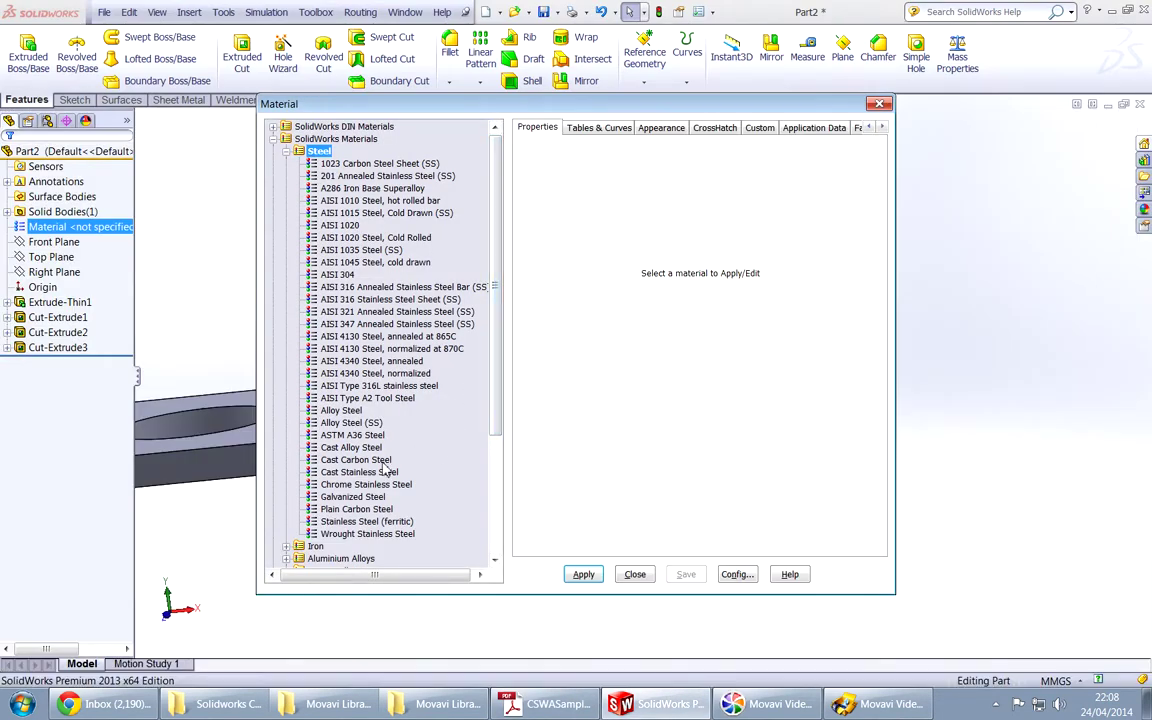
Step: Apply 6061 Alloy from the Aluminium Alloys category to the part and recheck it against the exam text
{"action": "scroll", "coordinate": [496, 414], "scroll_direction": "down", "scroll_amount": 3}
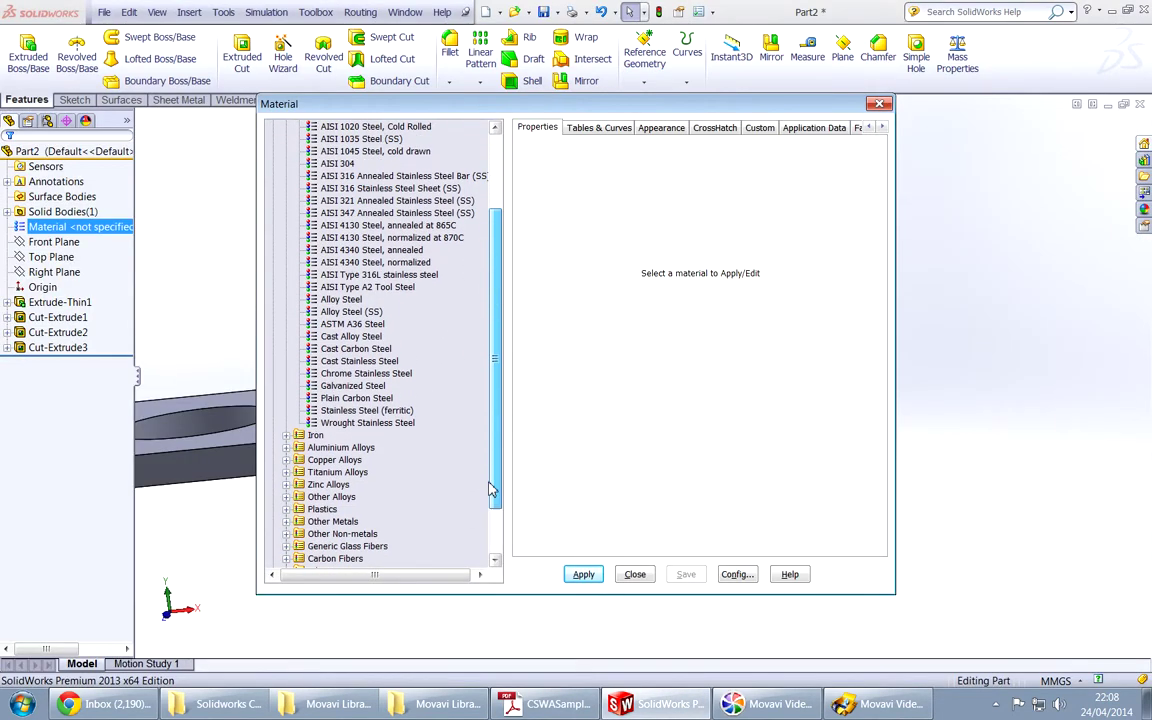
{"action": "left_click", "coordinate": [286, 437]}
{"action": "left_click", "coordinate": [286, 509]}
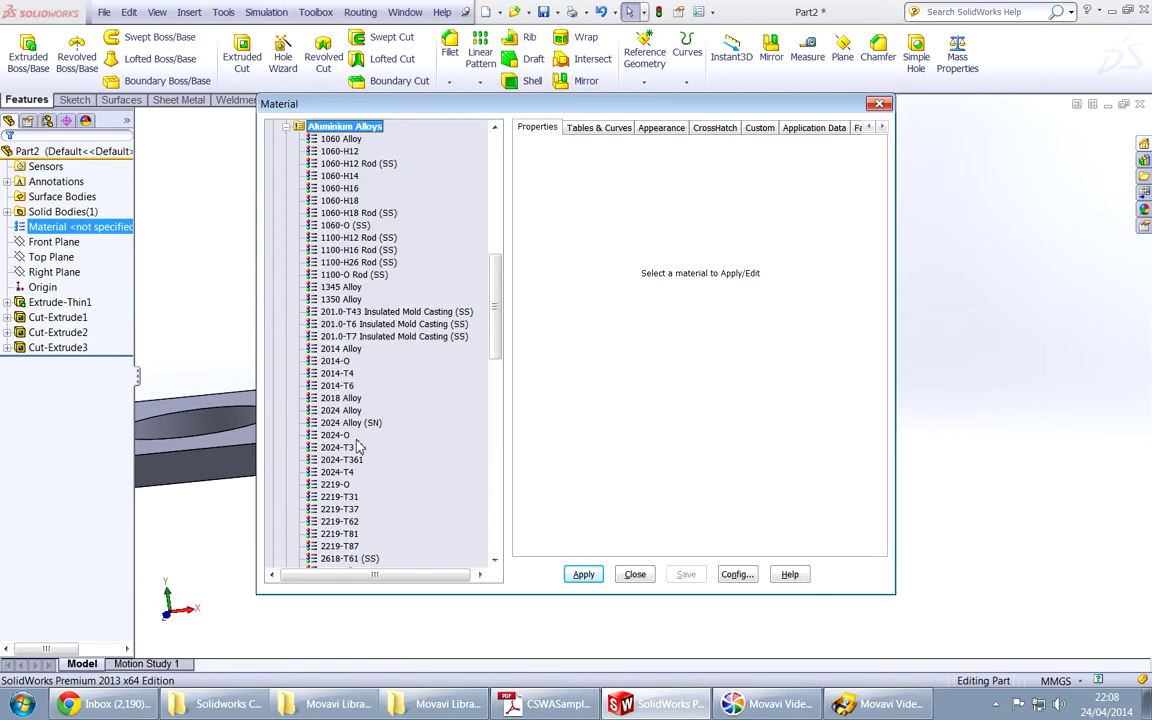
{"action": "left_click_drag", "start_coordinate": [496, 321], "coordinate": [494, 455]}
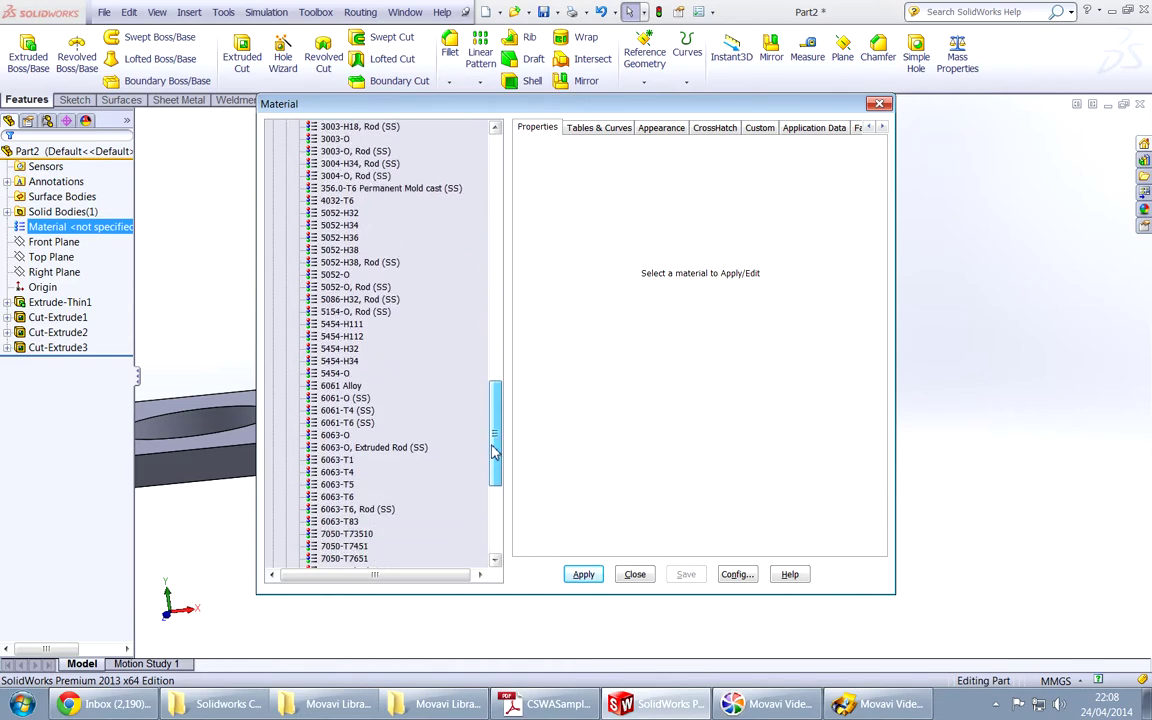
{"action": "left_click", "coordinate": [343, 385]}
{"action": "left_click", "coordinate": [583, 574]}
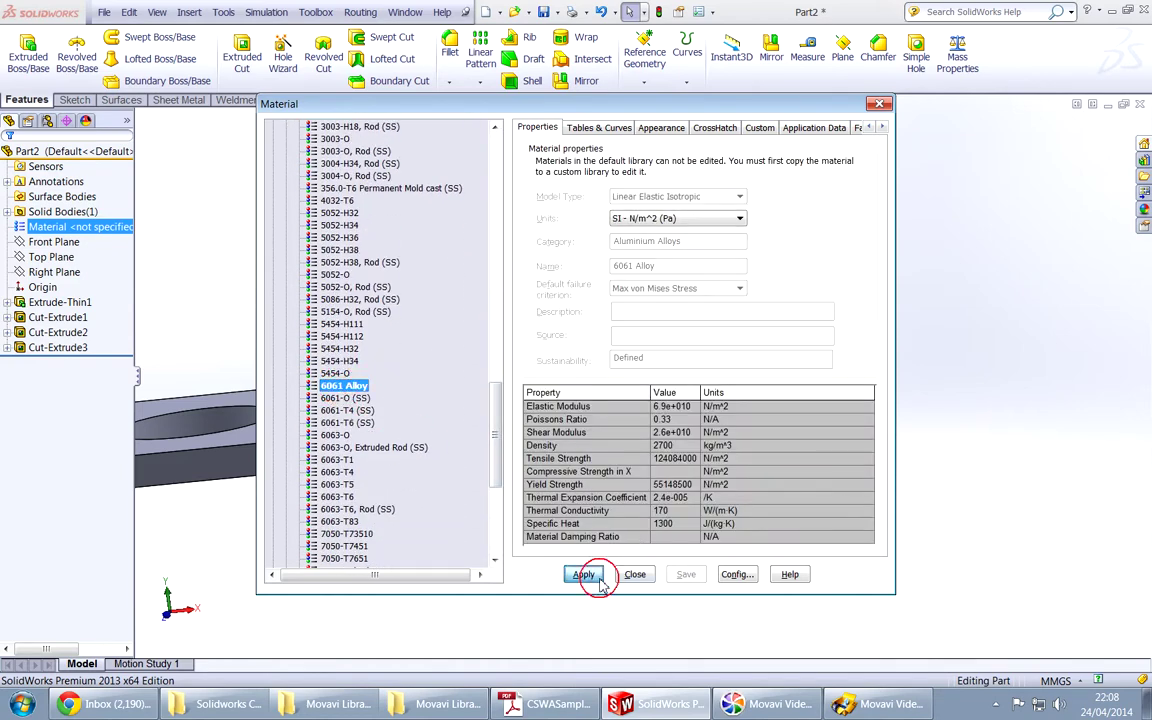
{"action": "left_click", "coordinate": [634, 574]}
{"action": "key", "text": "alt+Tab"}
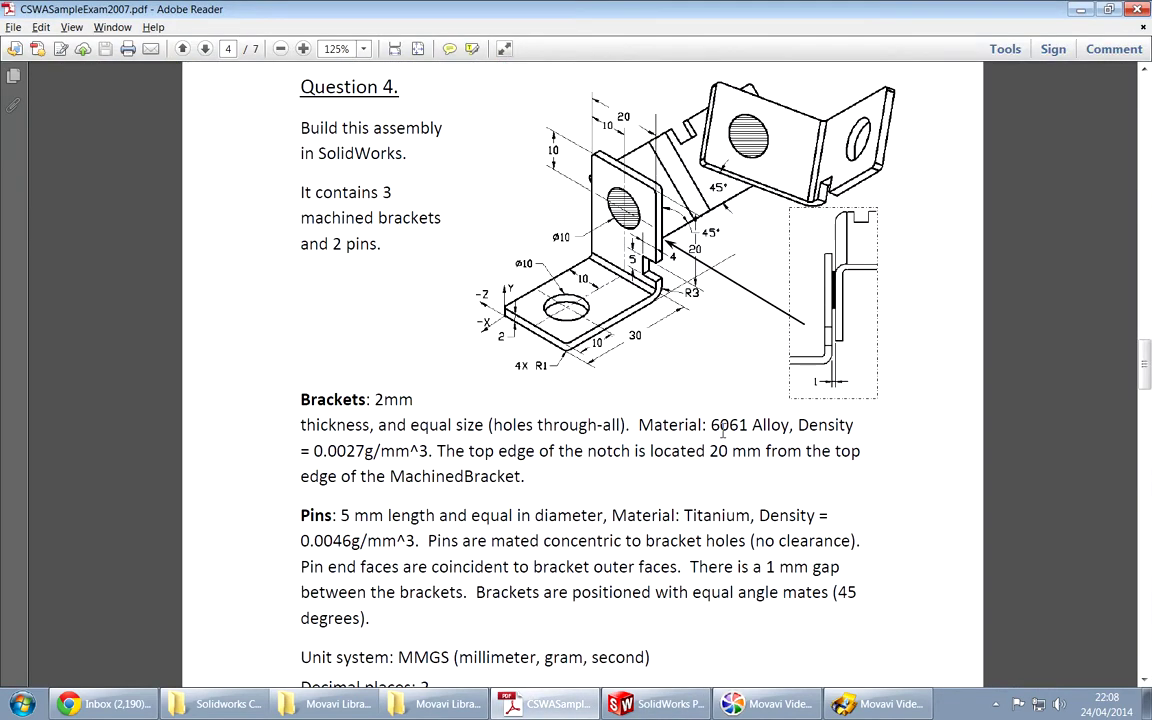
{"action": "key", "text": "alt+Tab"}
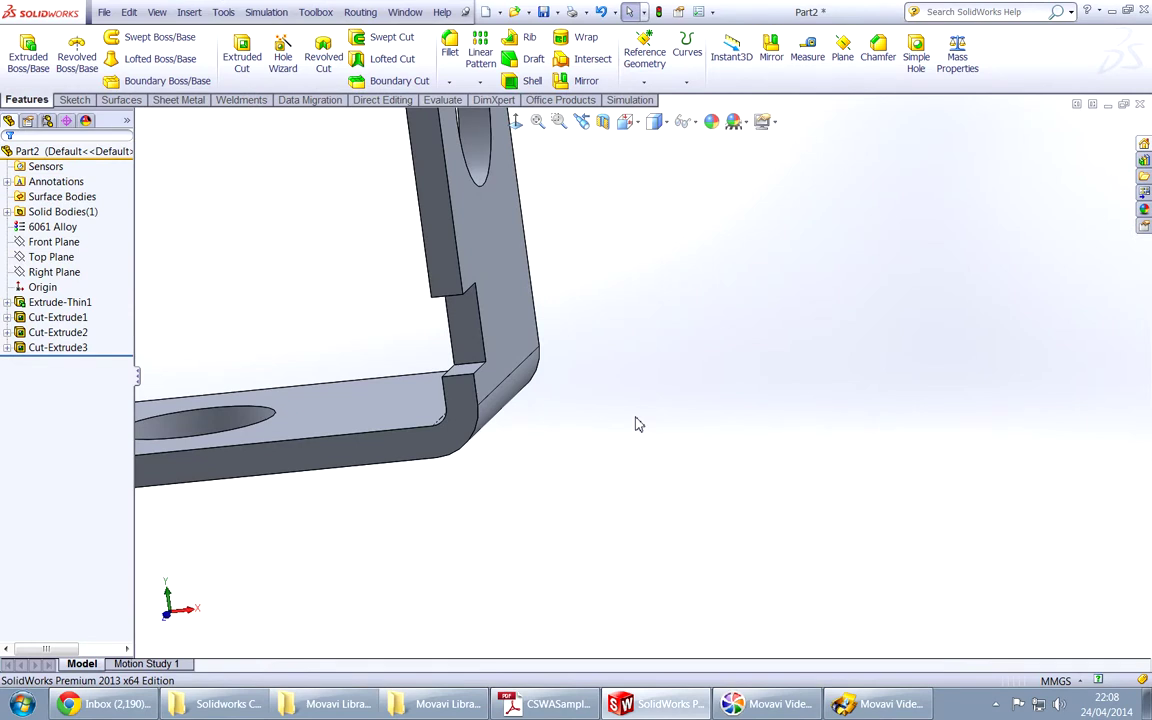
Step: Save the part as "bracket" in the Solidworks CSWA test preparation folder
{"action": "key", "text": "ctrl+s"}
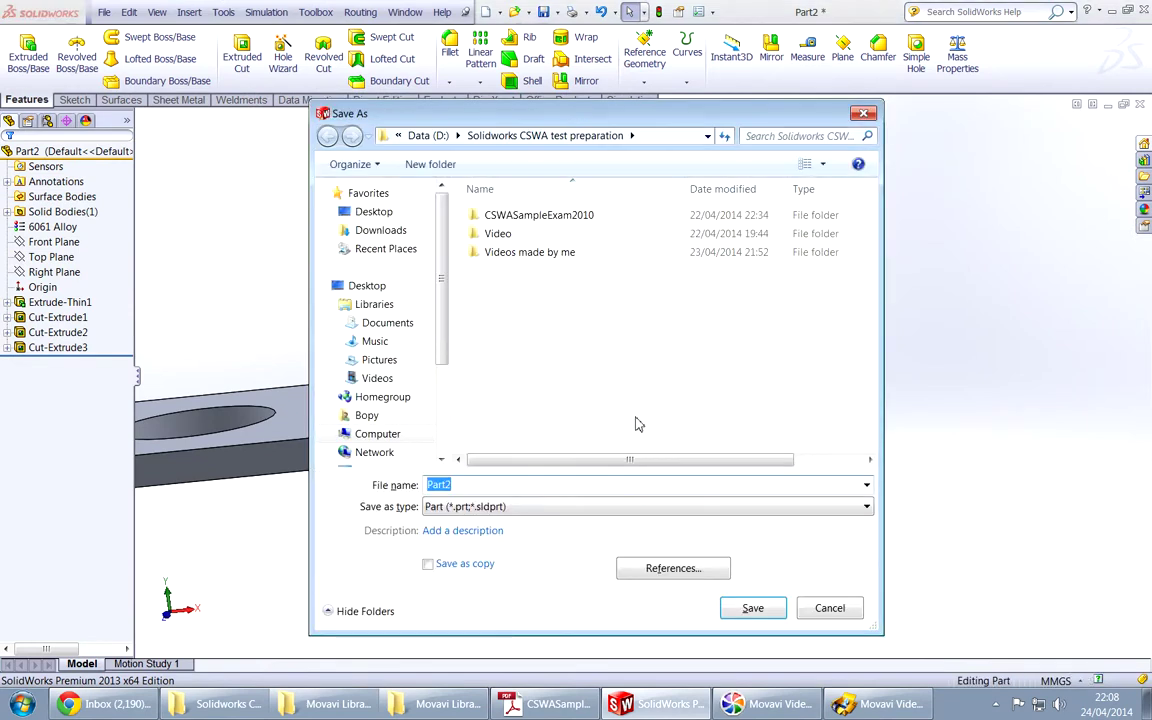
{"action": "type", "text": "sand"}
{"action": "key", "text": "BackSpace"}
{"action": "key", "text": "BackSpace"}
{"action": "key", "text": "BackSpace"}
{"action": "key", "text": "BackSpace"}
{"action": "type", "text": "bracket"}
{"action": "key", "text": "Return"}
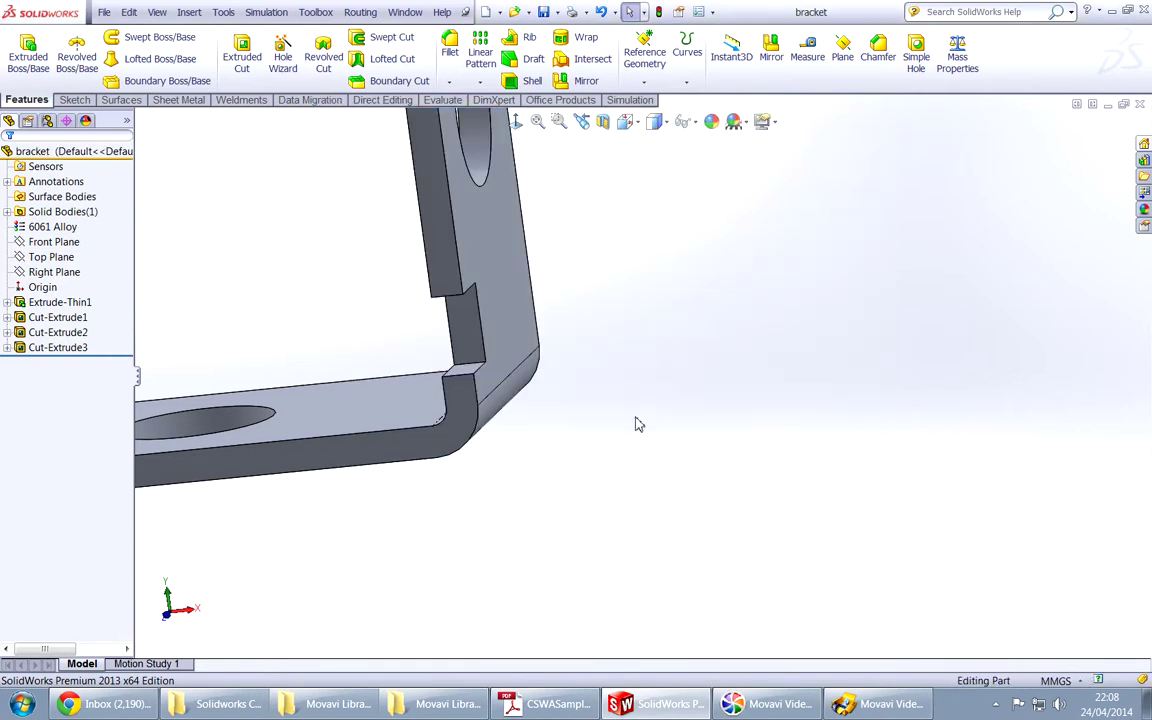
Step: Create a new part from the Part MMGS template and sketch a 10 mm diameter circle centred on the origin of the Front Plane
{"action": "key", "text": "ctrl+n"}
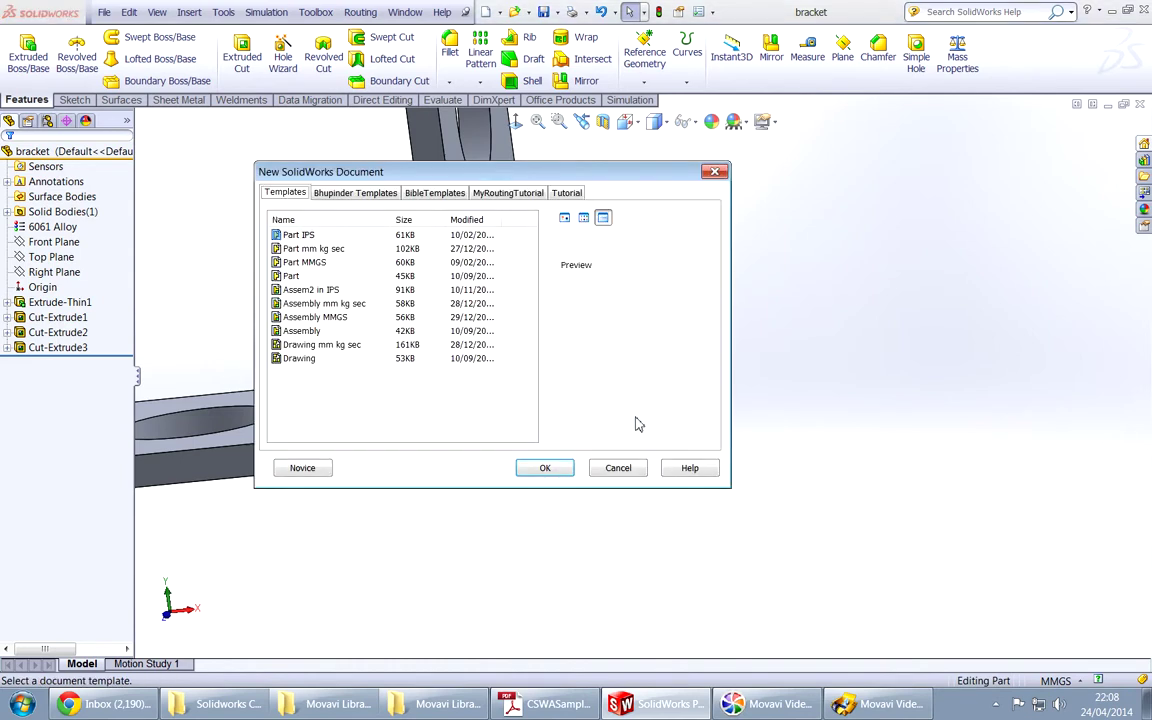
{"action": "double_click", "coordinate": [316, 262]}
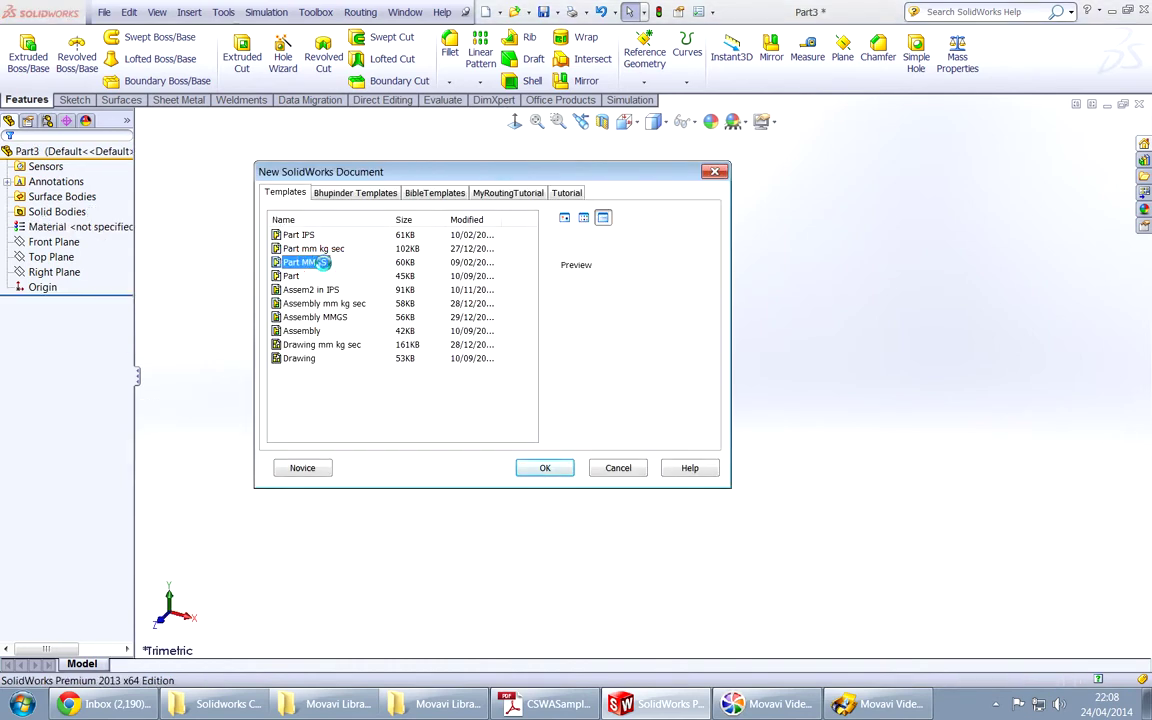
{"action": "left_click", "coordinate": [60, 242]}
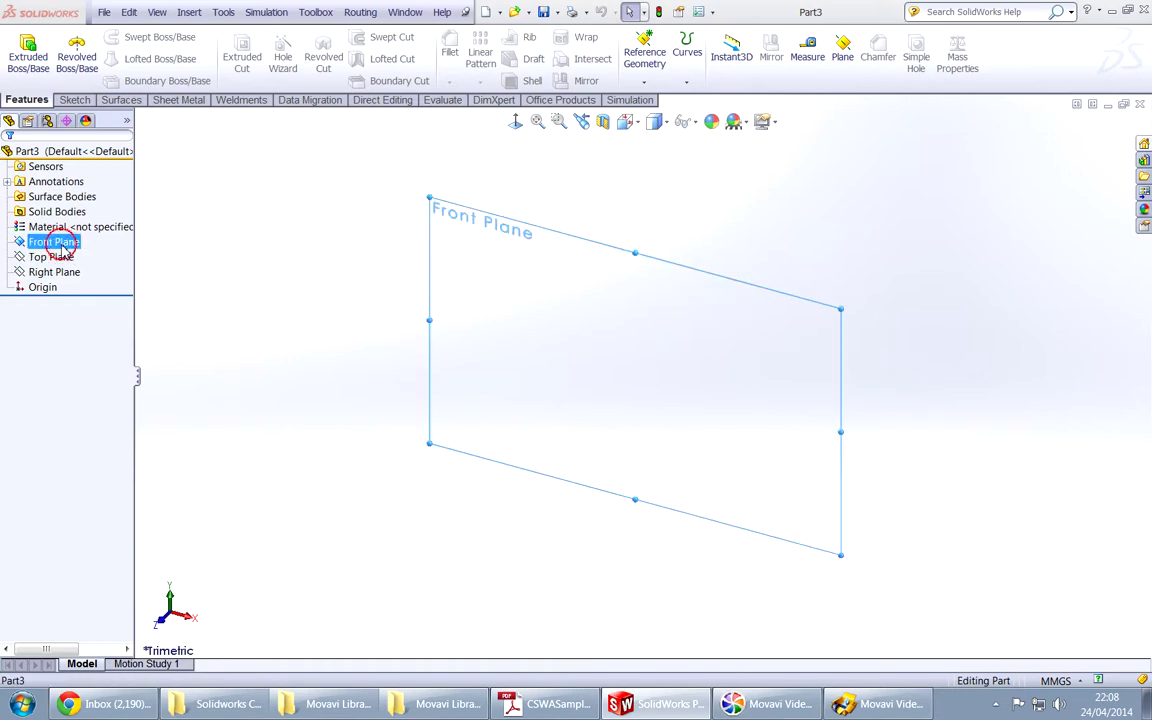
{"action": "right_click_drag", "start_coordinate": [291, 356], "coordinate": [362, 354]}
{"action": "key", "text": "alt+Tab"}
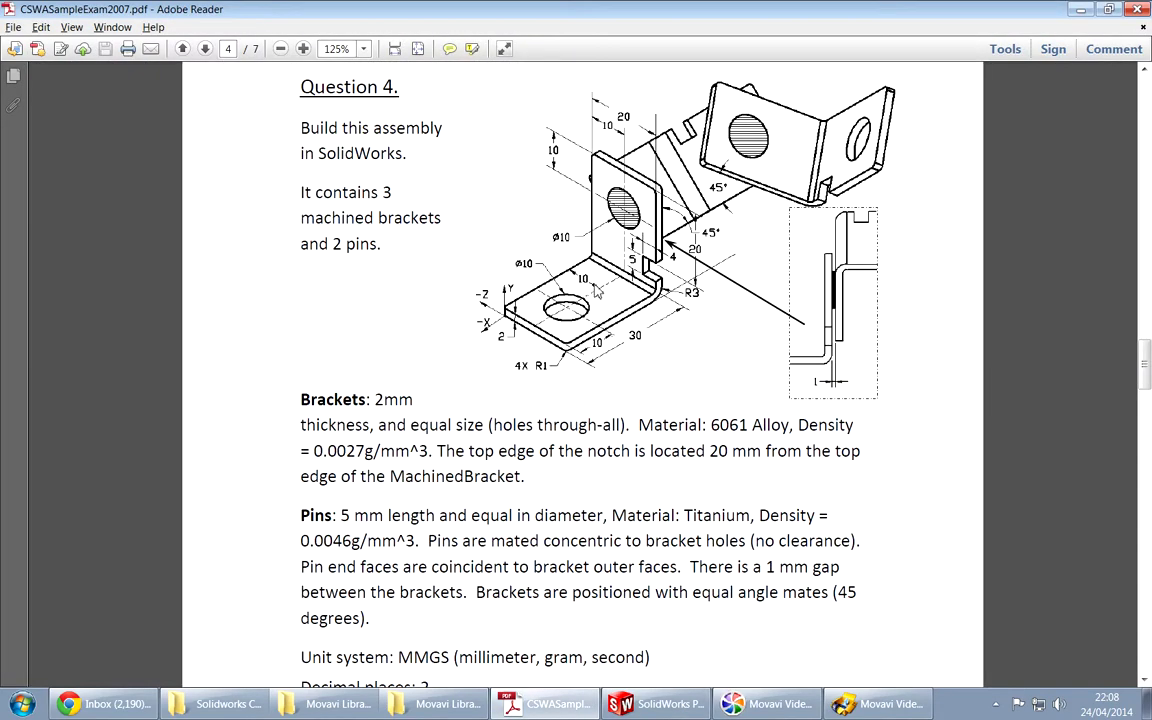
{"action": "key", "text": "alt+Tab"}
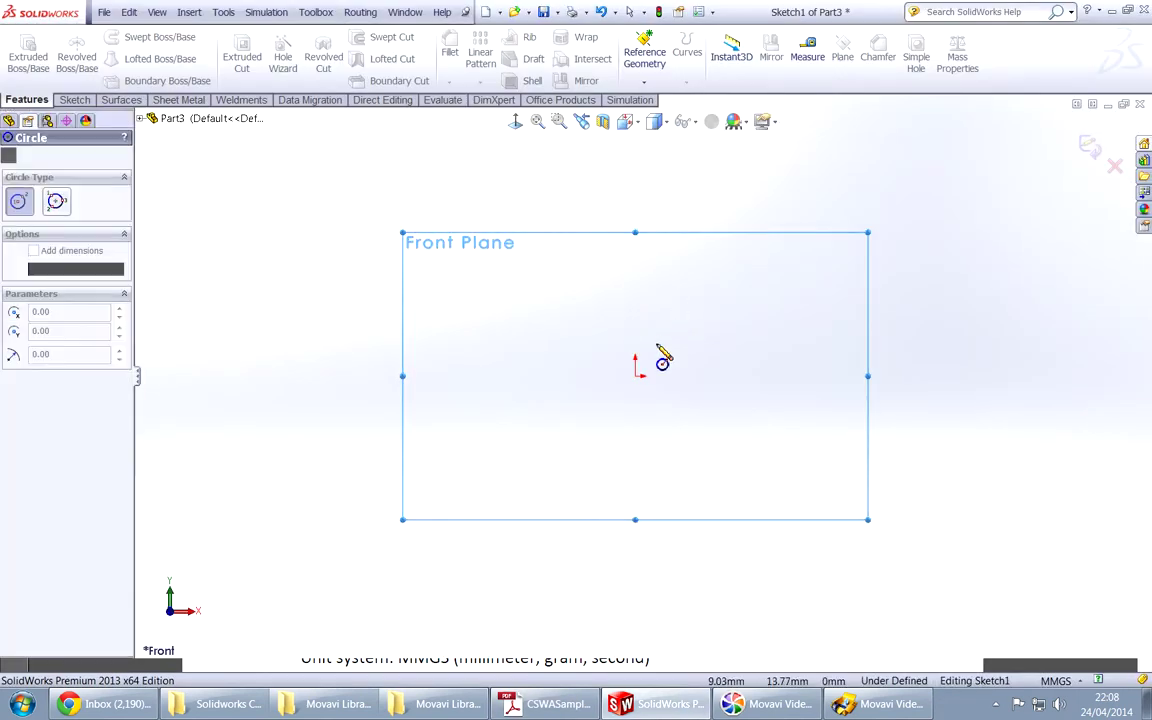
{"action": "left_click", "coordinate": [635, 375]}
{"action": "type", "text": "5"}
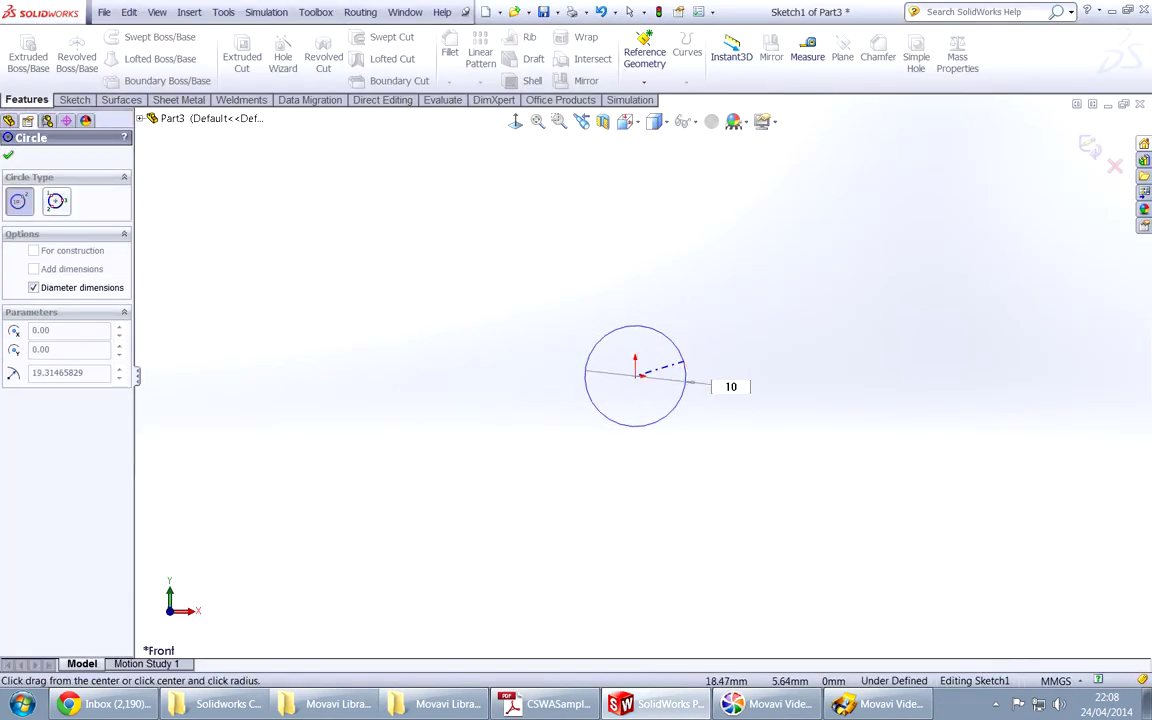
{"action": "key", "text": "Return"}
Step: Check the required pin length in the exam PDF and extrude the circle 5 mm
{"action": "key", "text": "alt+Tab"}
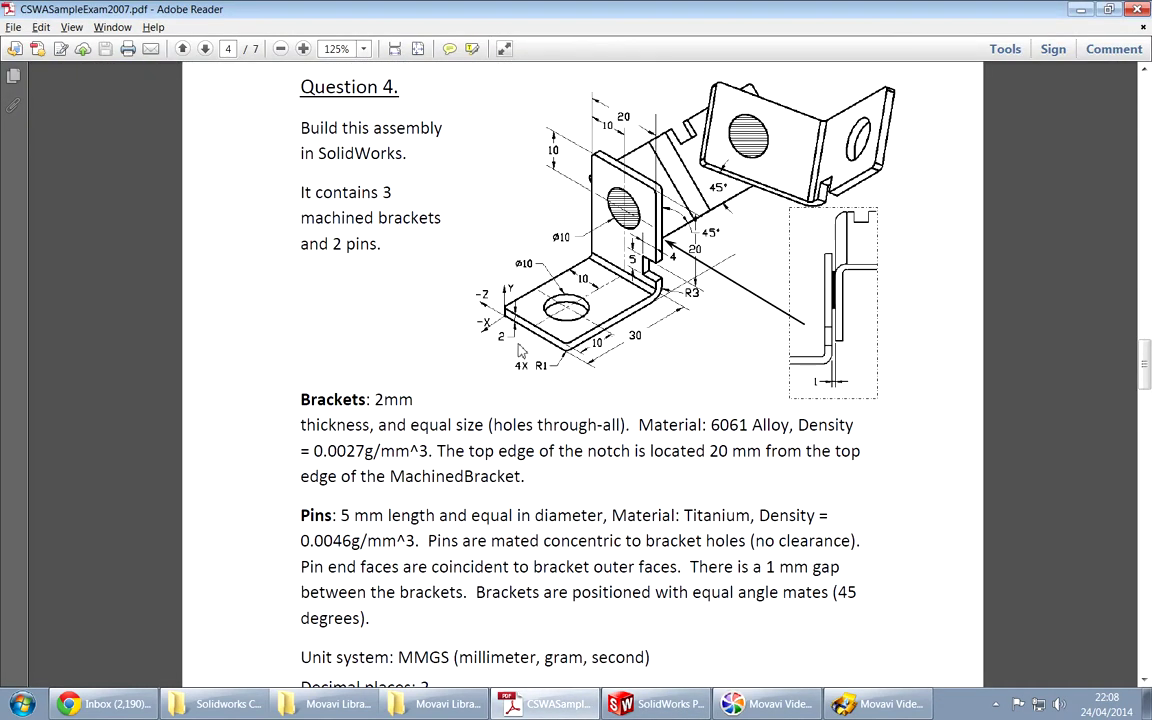
{"action": "scroll", "coordinate": [521, 518], "scroll_direction": "down", "scroll_amount": 1}
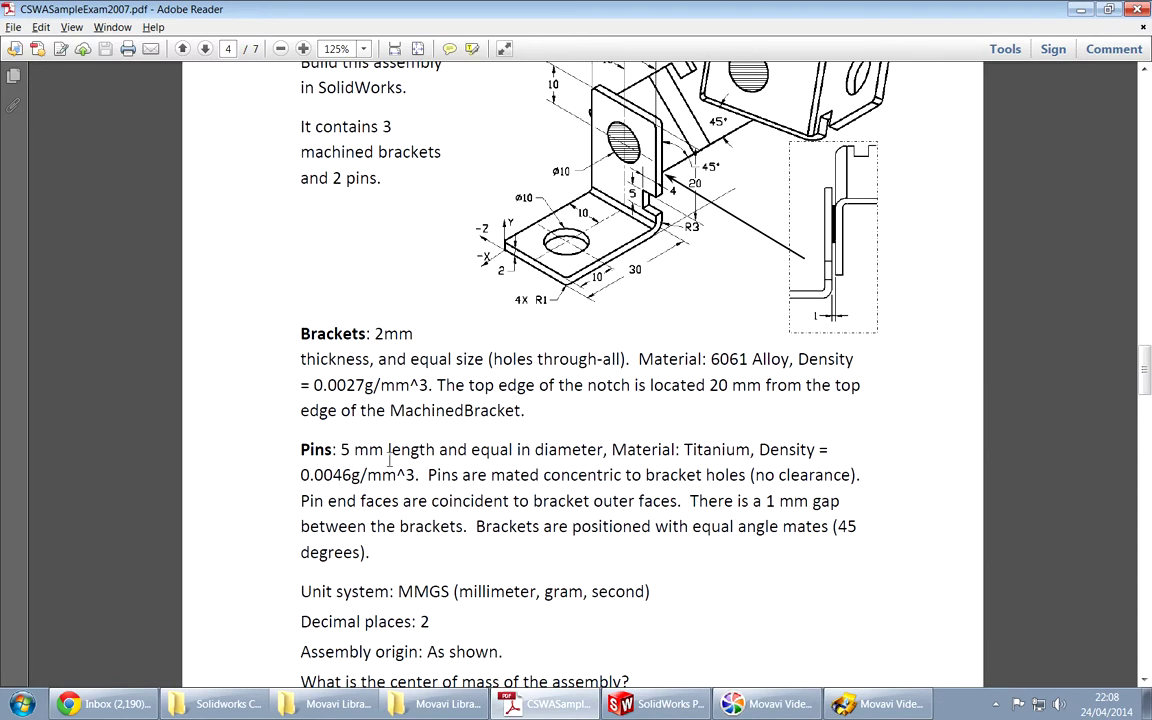
{"action": "key", "text": "alt+Tab"}
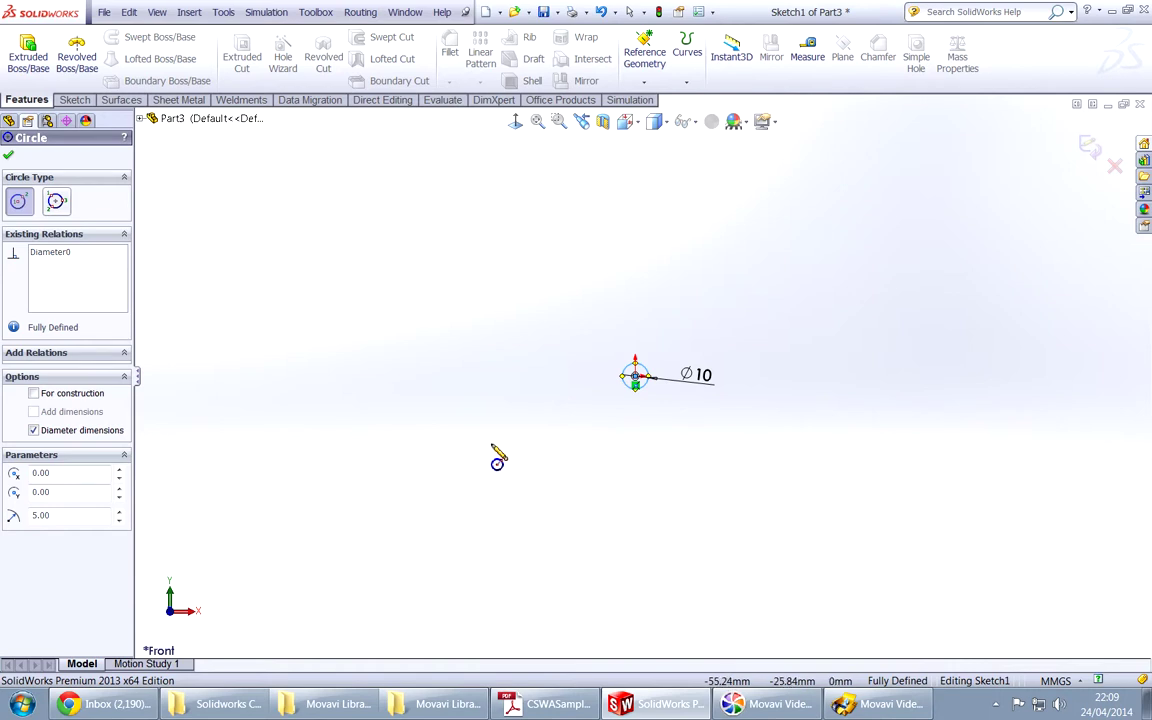
{"action": "key", "text": "Escape"}
{"action": "type", "text": "e"}
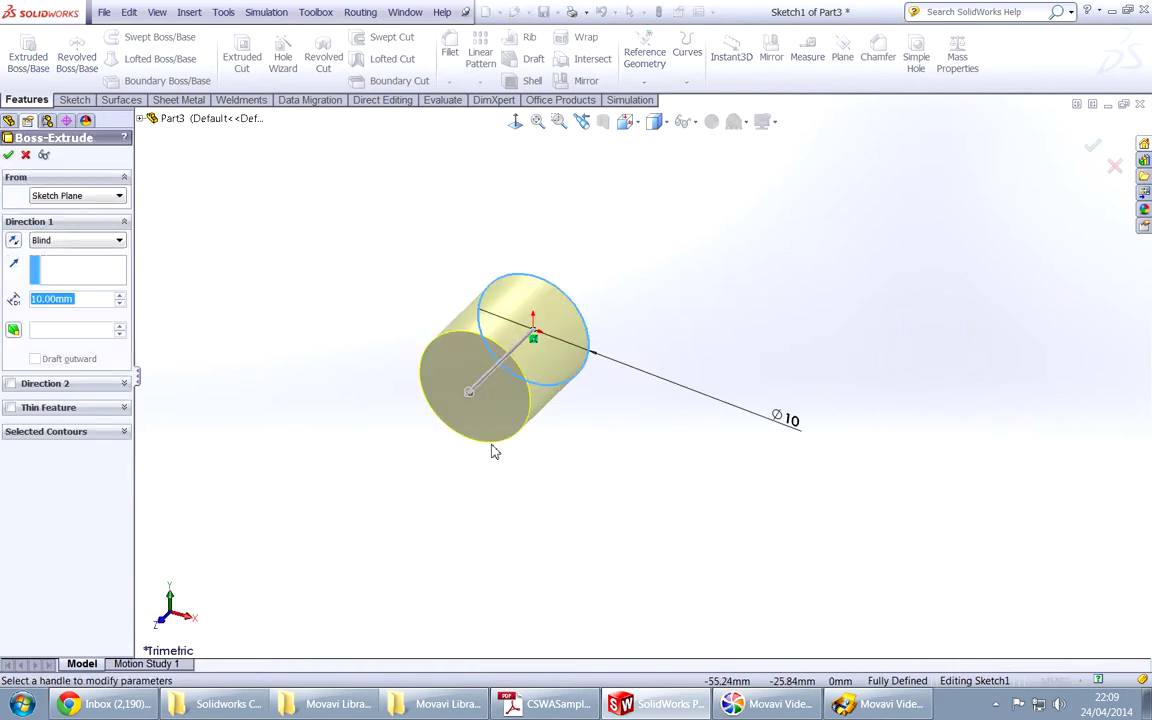
{"action": "type", "text": "5"}
{"action": "key", "text": "Return"}
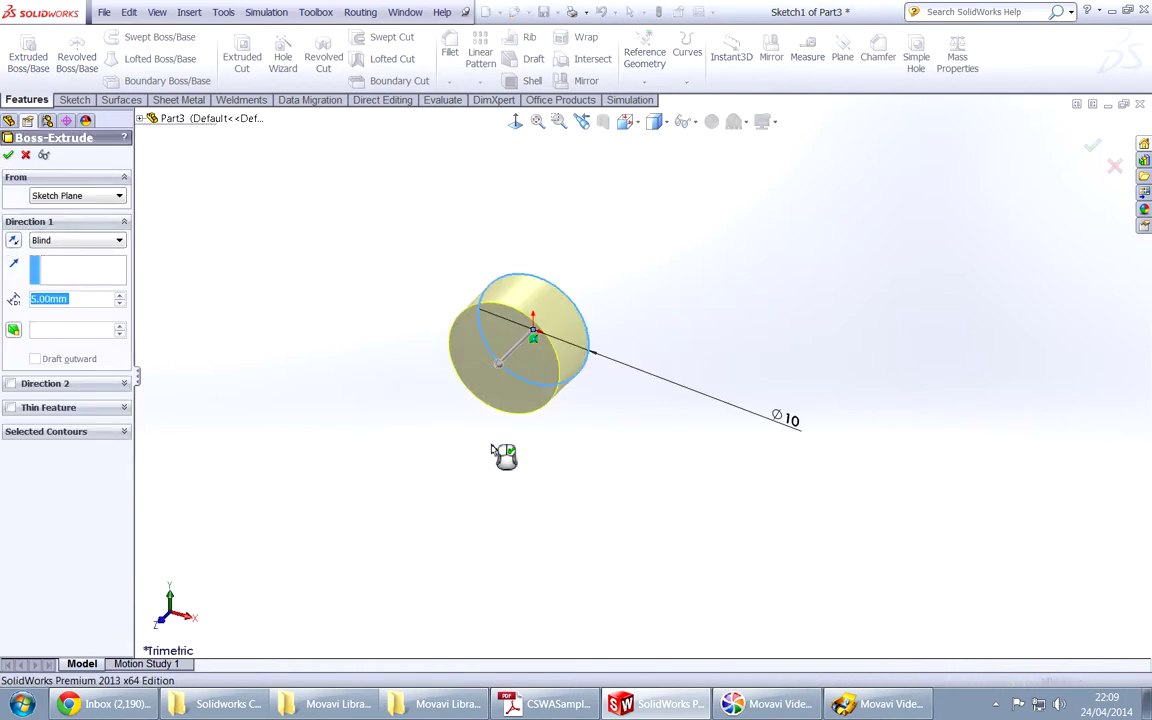
{"action": "key", "text": "Return"}
Step: Check the pin material in the exam PDF and apply Titanium from the Other Metals category to the part
{"action": "key", "text": "alt+Tab"}
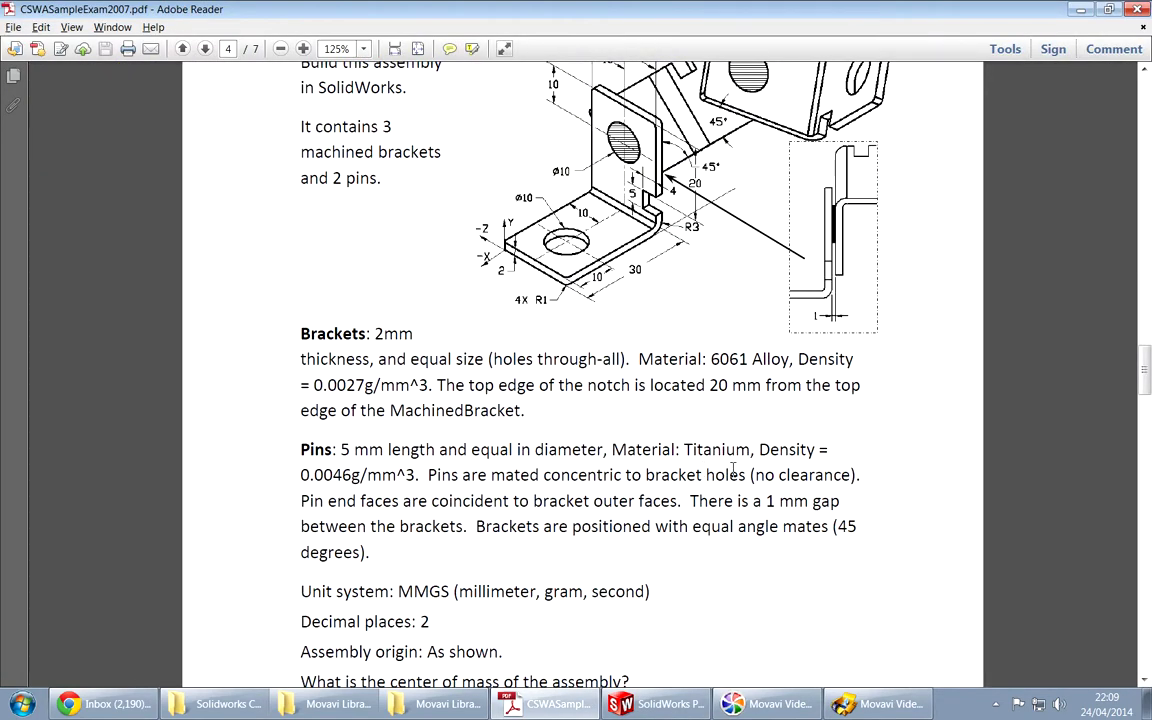
{"action": "key", "text": "alt+Tab"}
{"action": "right_click", "coordinate": [101, 229]}
{"action": "left_click", "coordinate": [137, 230]}
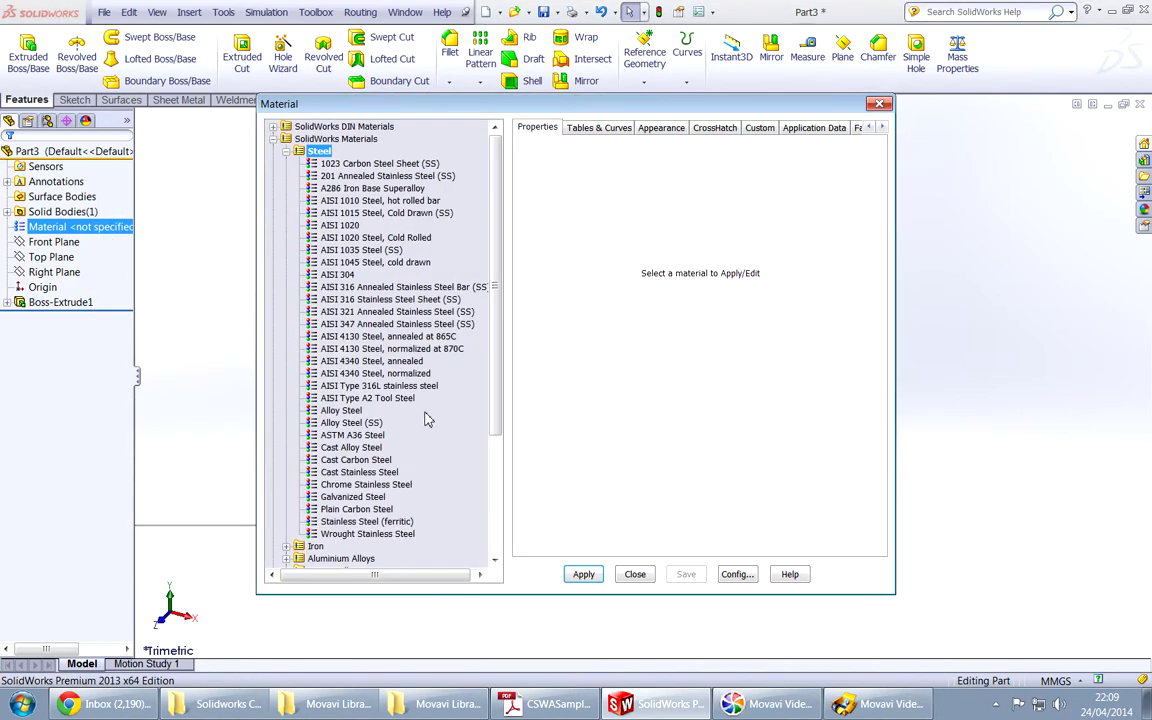
{"action": "left_click_drag", "start_coordinate": [496, 405], "coordinate": [500, 527]}
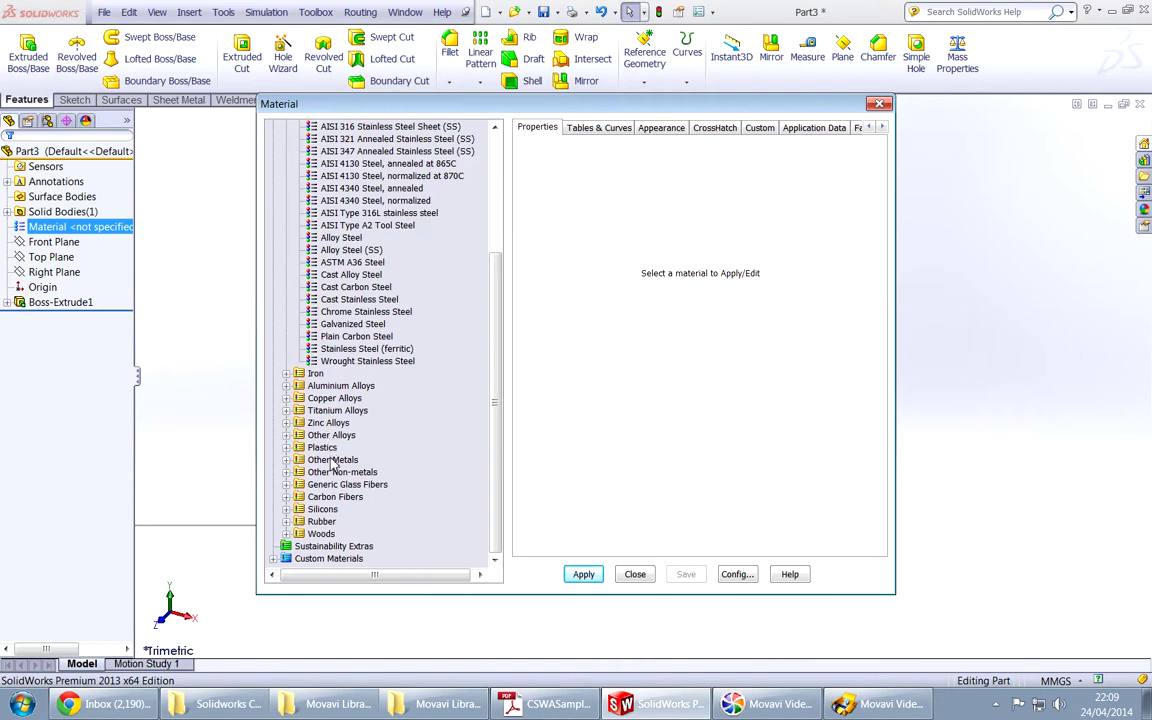
{"action": "left_click", "coordinate": [287, 461]}
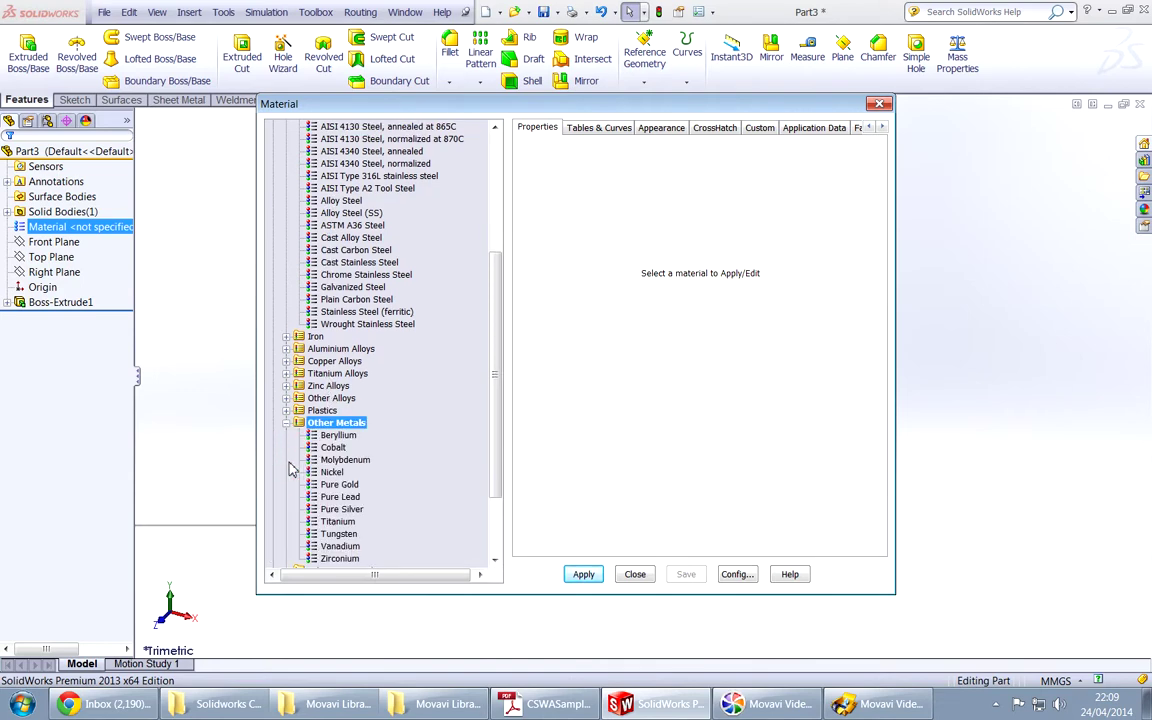
{"action": "left_click", "coordinate": [338, 522]}
{"action": "left_click", "coordinate": [585, 575]}
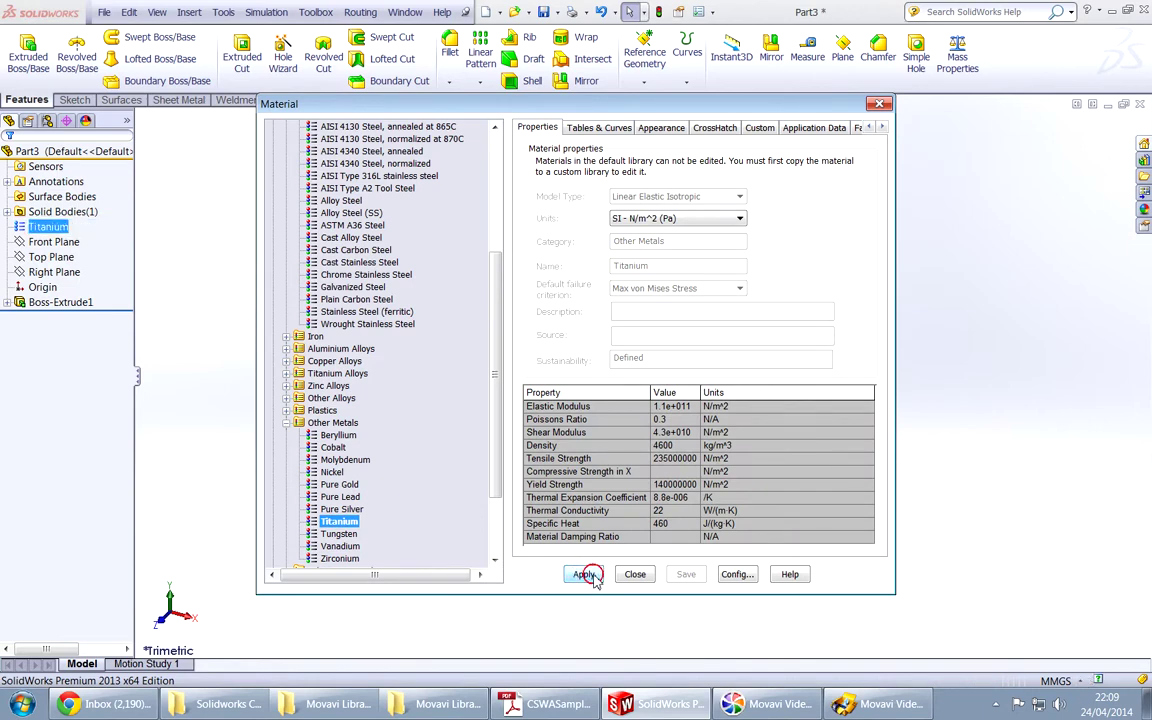
{"action": "left_click", "coordinate": [635, 574]}
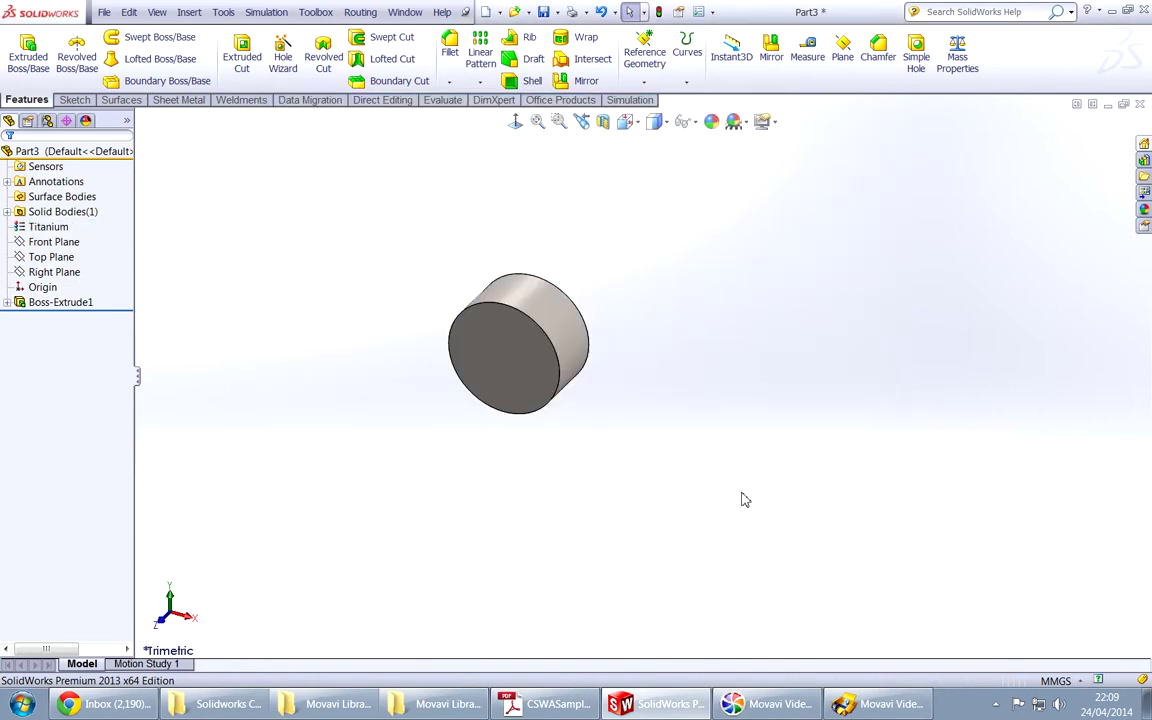
Step: Save the part as "pin" in the Solidworks CSWA test preparation folder
{"action": "key", "text": "ctrl+s"}
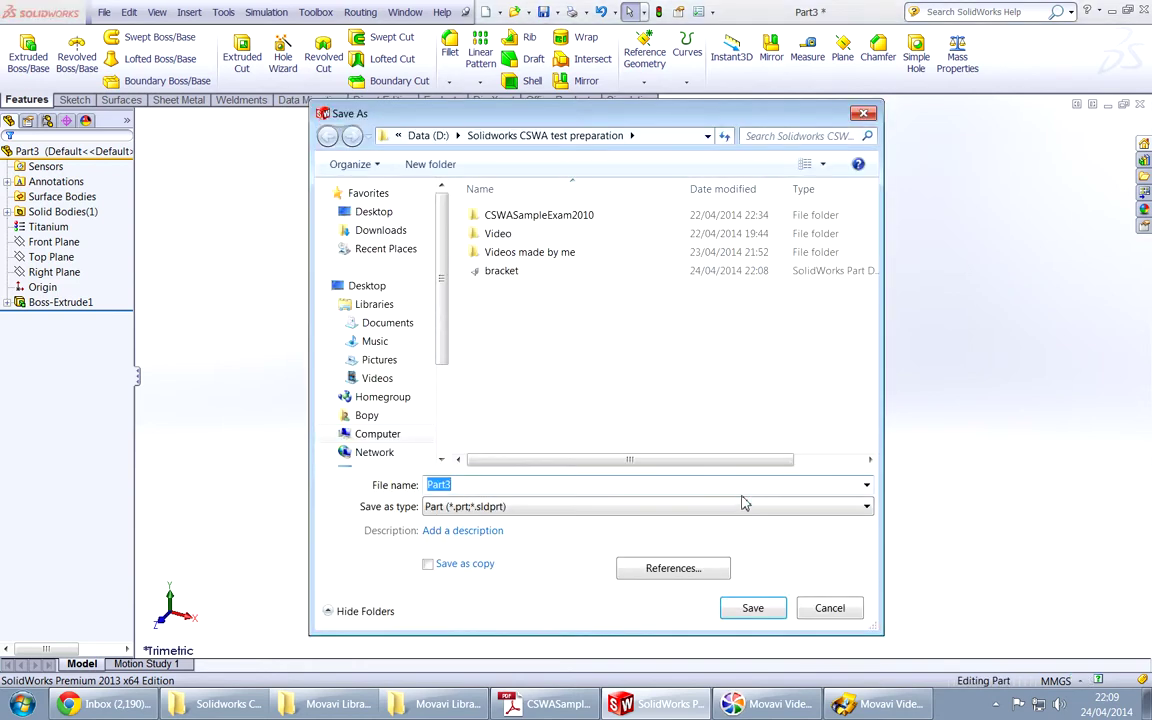
{"action": "type", "text": "pin"}
{"action": "key", "text": "Return"}
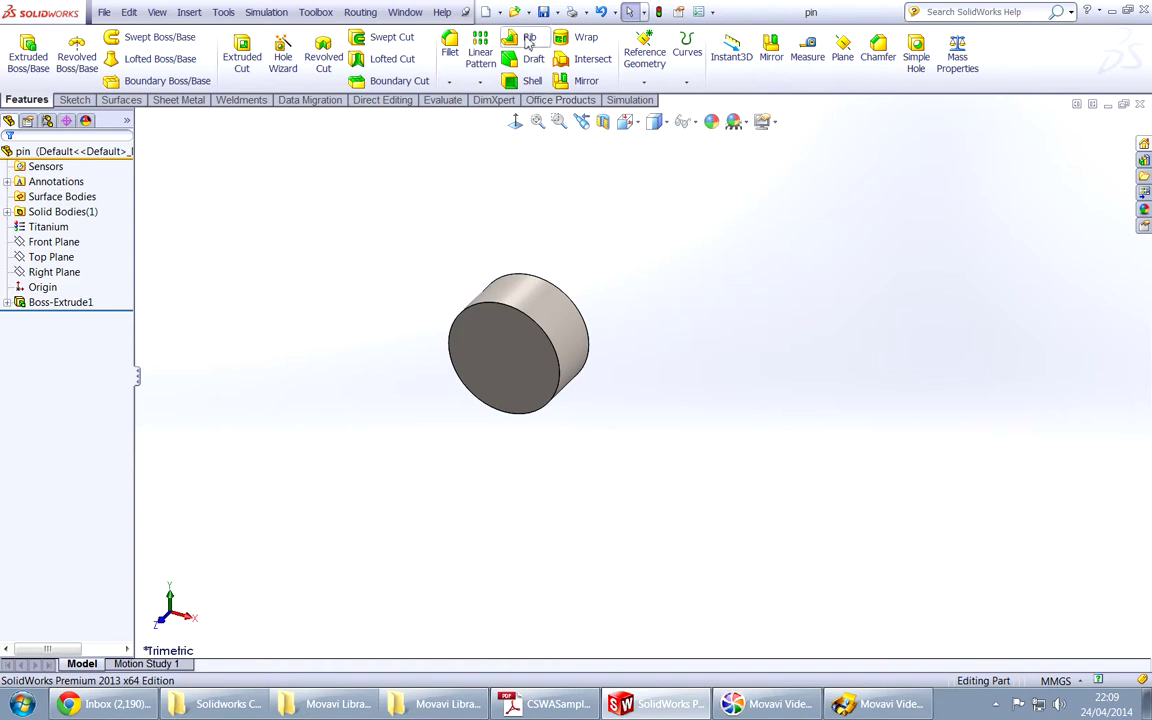
Step: Create a new assembly from the Assembly MMGS template and place the bracket as its first component
{"action": "left_click", "coordinate": [500, 12]}
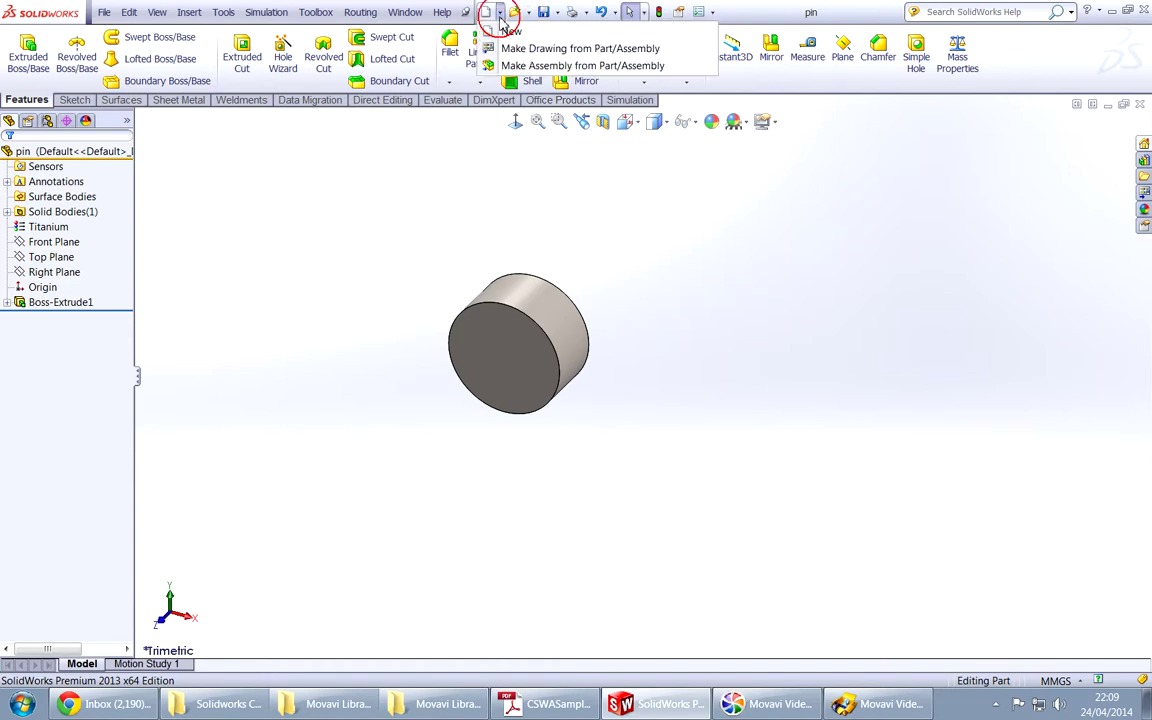
{"action": "left_click", "coordinate": [549, 66]}
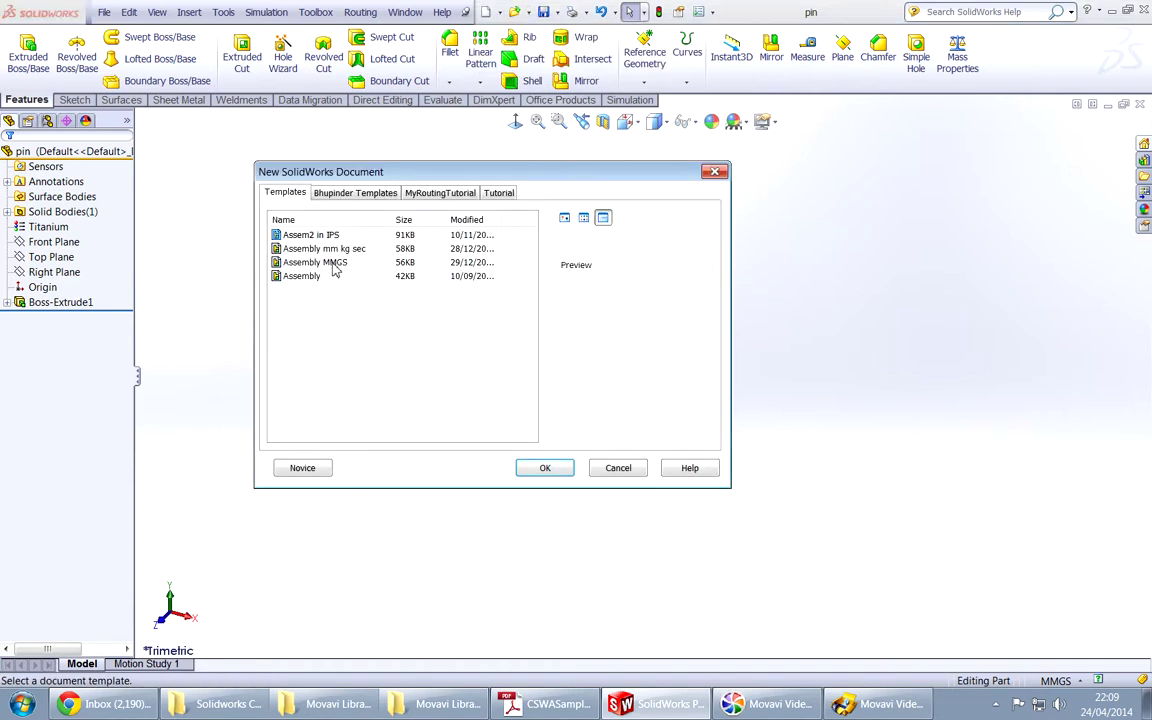
{"action": "left_click", "coordinate": [333, 262]}
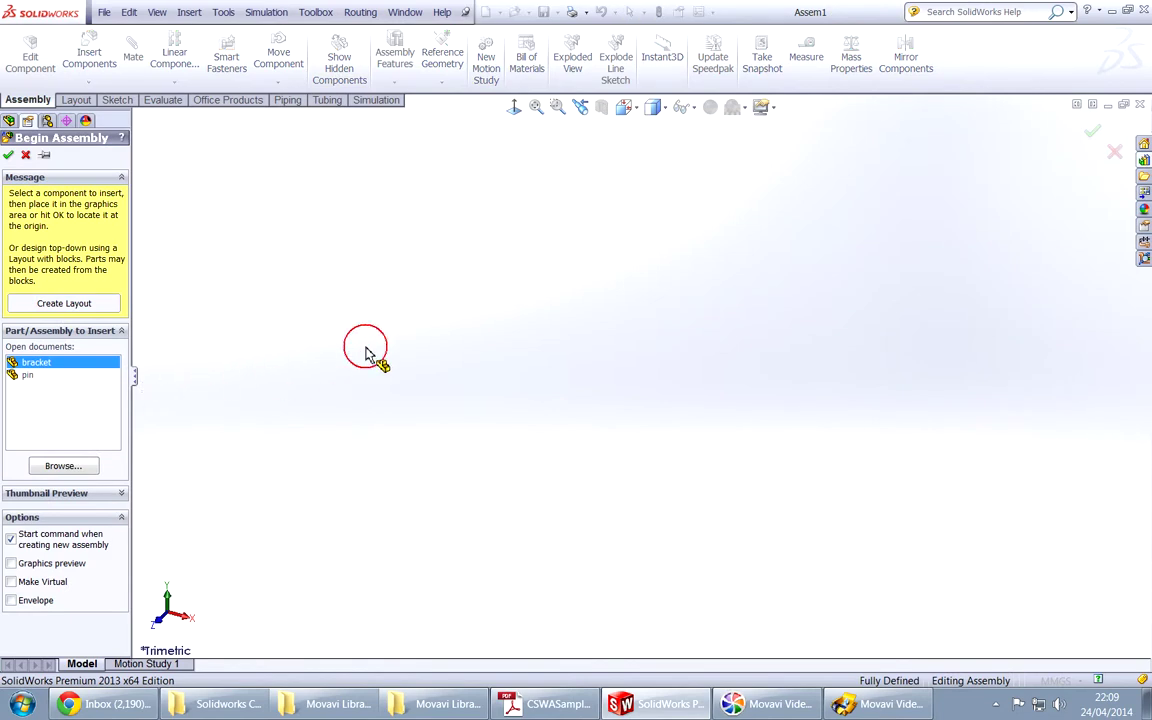
{"action": "left_click", "coordinate": [366, 353]}
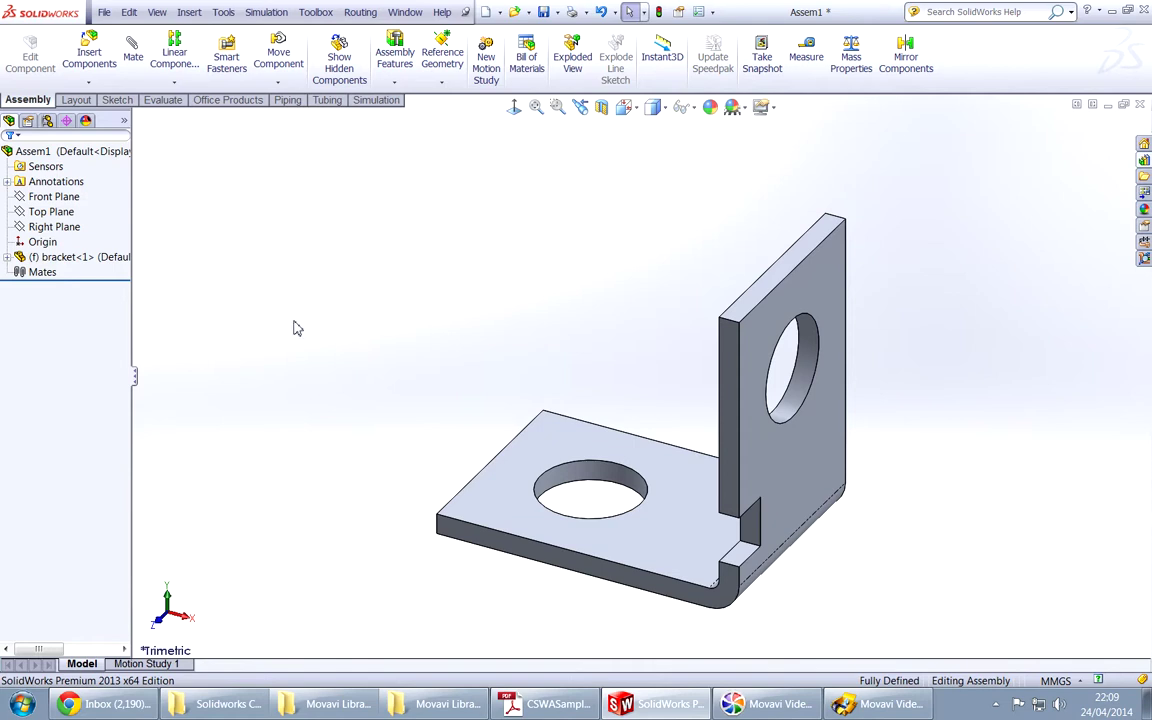
Step: Insert one pin into the assembly beside the bracket
{"action": "left_click", "coordinate": [92, 58]}
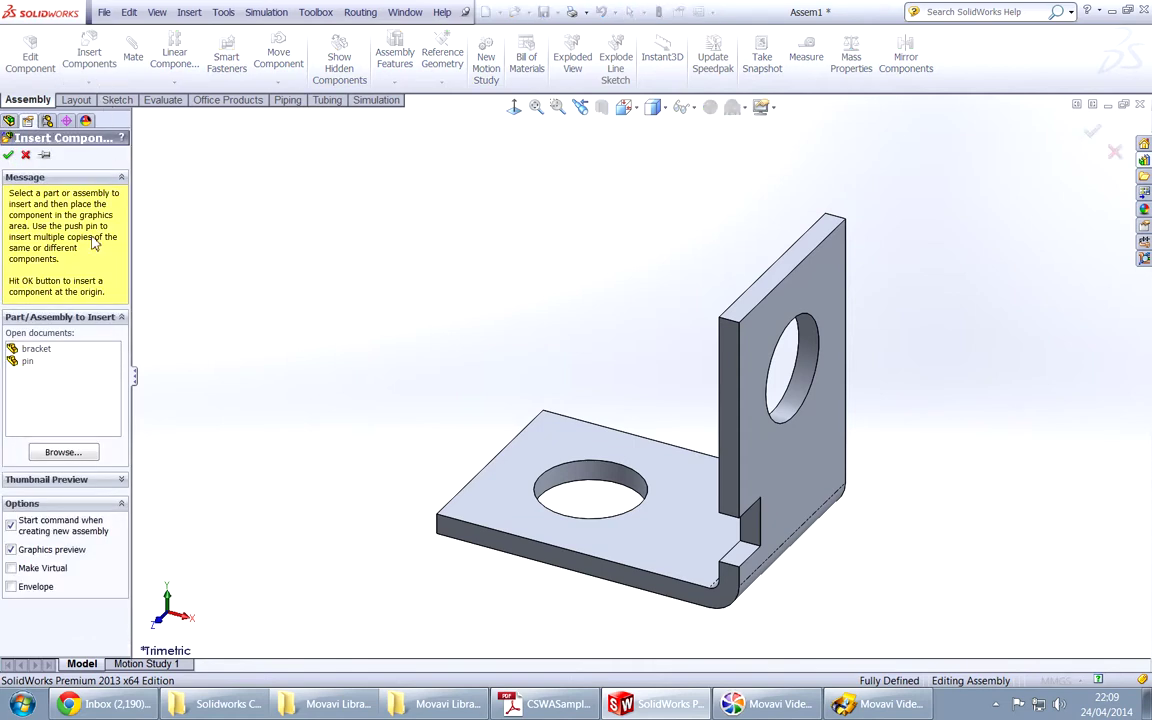
{"action": "left_click", "coordinate": [29, 362]}
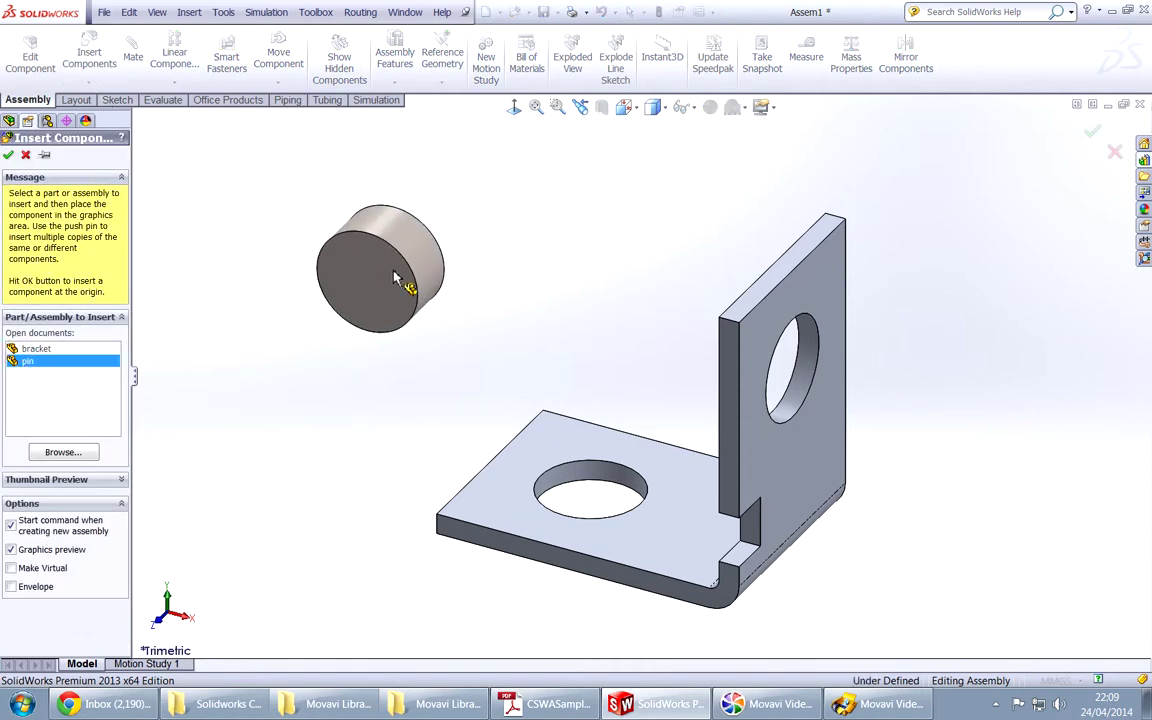
{"action": "left_click", "coordinate": [392, 292]}
Step: Add two more copies of the bracket and two more copies of the pin in free space around the originals
{"action": "middle_click_drag", "start_coordinate": [398, 393], "coordinate": [475, 391]}
{"action": "scroll", "coordinate": [475, 391], "scroll_direction": "up", "scroll_amount": 3}
{"action": "left_click_drag", "start_coordinate": [718, 421], "coordinate": [404, 265], "text": "ctrl"}
{"action": "left_click_drag", "start_coordinate": [500, 330], "coordinate": [476, 490], "text": "ctrl"}
{"action": "left_click", "coordinate": [640, 527]}
{"action": "left_click", "coordinate": [722, 420]}
{"action": "left_click", "coordinate": [716, 548]}
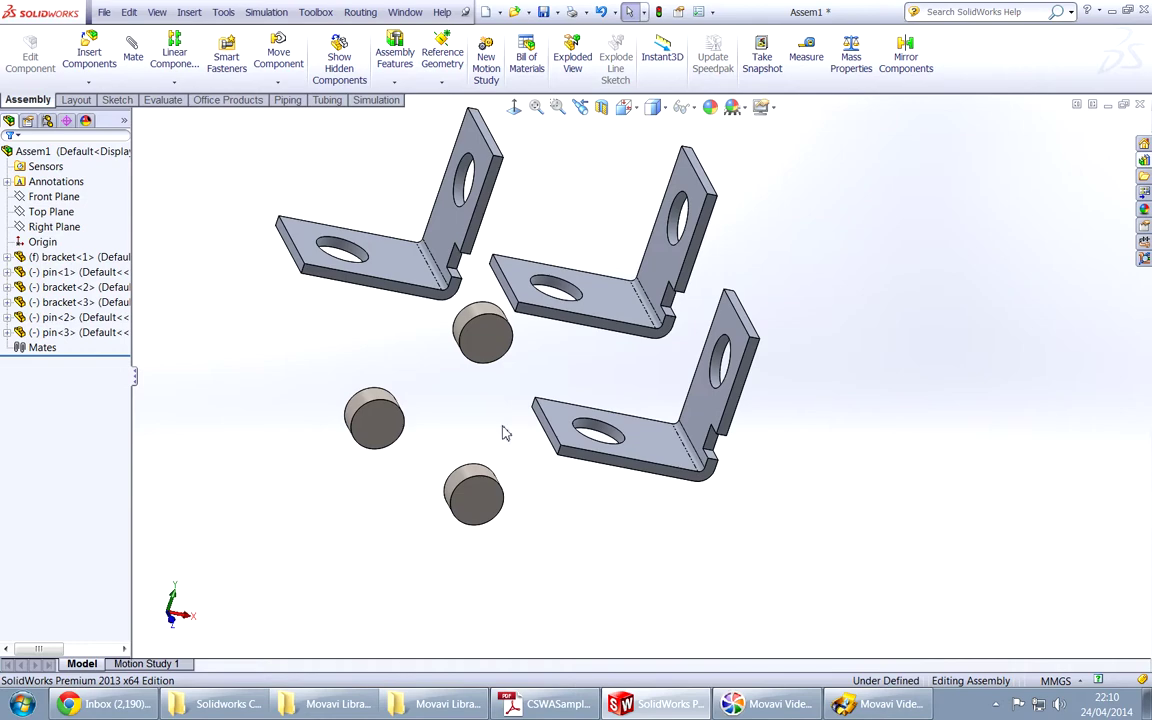
Step: Add a concentric mate between the first pin's cylindrical face and the upright-flange hole of the fixed bracket
{"action": "mouse_move", "coordinate": [490, 342]}
{"action": "middle_mouse_down"}
{"action": "mouse_move", "coordinate": [458, 373]}
{"action": "mouse_move", "coordinate": [510, 350]}
{"action": "middle_mouse_up"}
{"action": "left_click", "coordinate": [503, 345]}
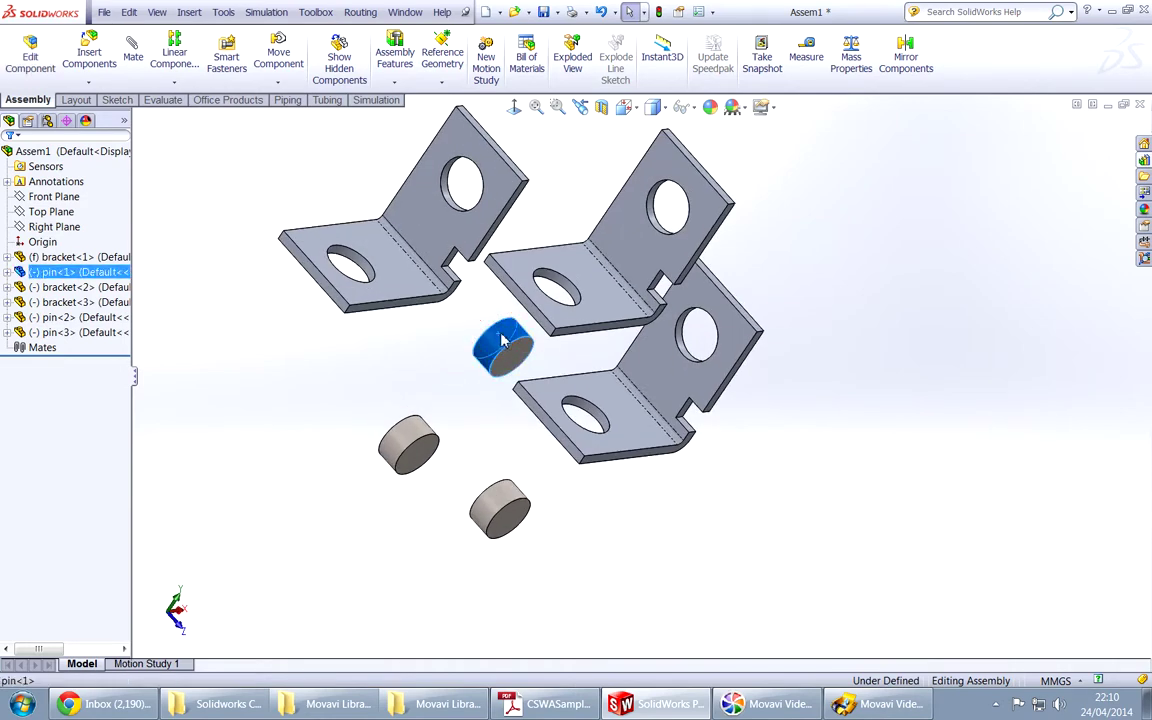
{"action": "left_click", "coordinate": [613, 265]}
{"action": "scroll", "coordinate": [694, 348], "scroll_direction": "down", "scroll_amount": 3}
{"action": "left_click", "coordinate": [677, 343]}
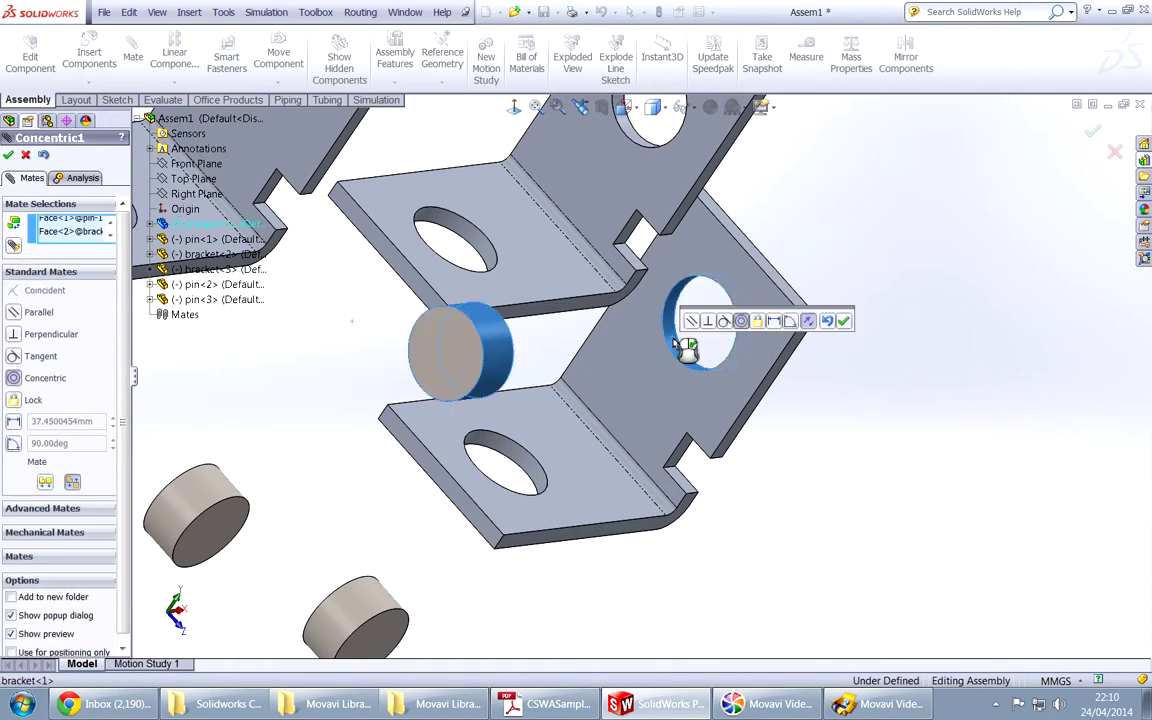
{"action": "key", "text": "Return"}
Step: Add a concentric mate between the second bracket's upright-flange hole and the same pin
{"action": "scroll", "coordinate": [560, 433], "scroll_direction": "up", "scroll_amount": 3}
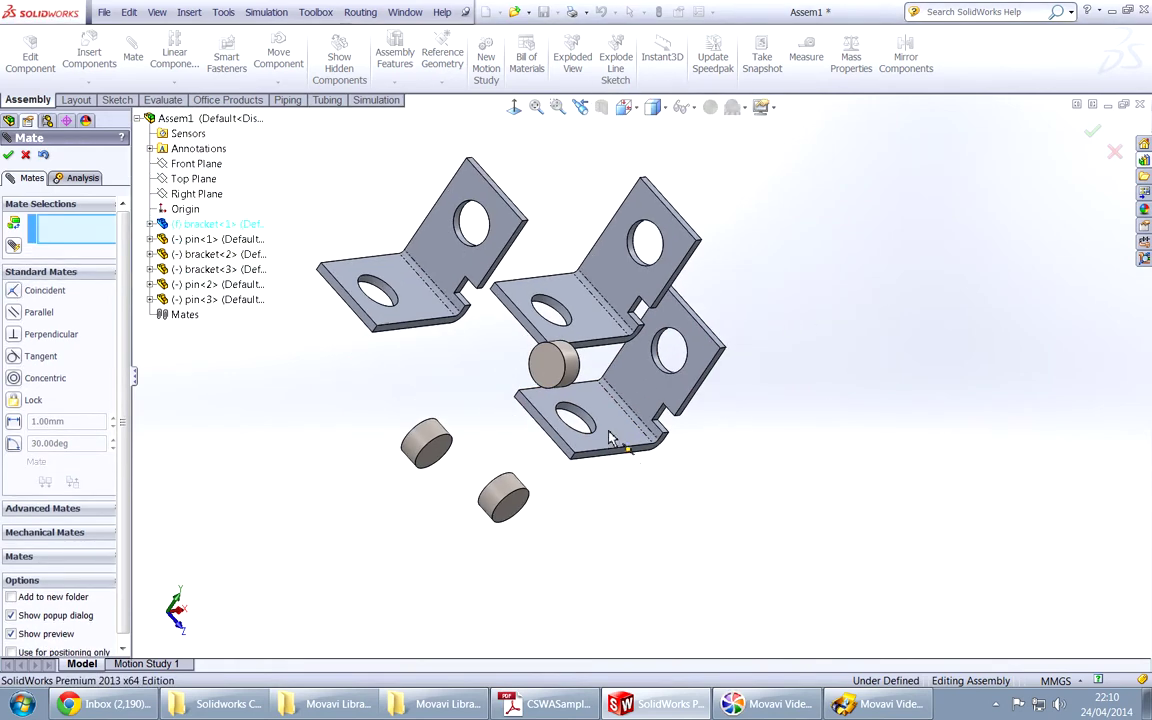
{"action": "scroll", "coordinate": [640, 265], "scroll_direction": "down", "scroll_amount": 3}
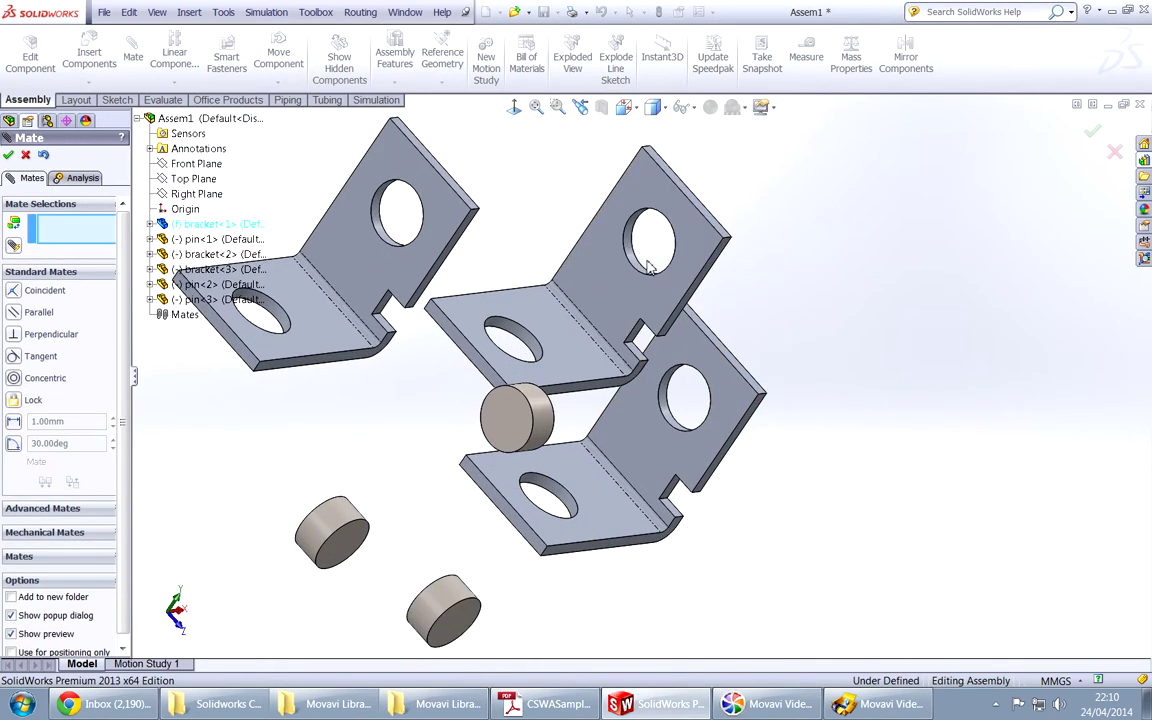
{"action": "middle_click_drag", "start_coordinate": [648, 267], "coordinate": [639, 261]}
{"action": "left_click", "coordinate": [643, 258]}
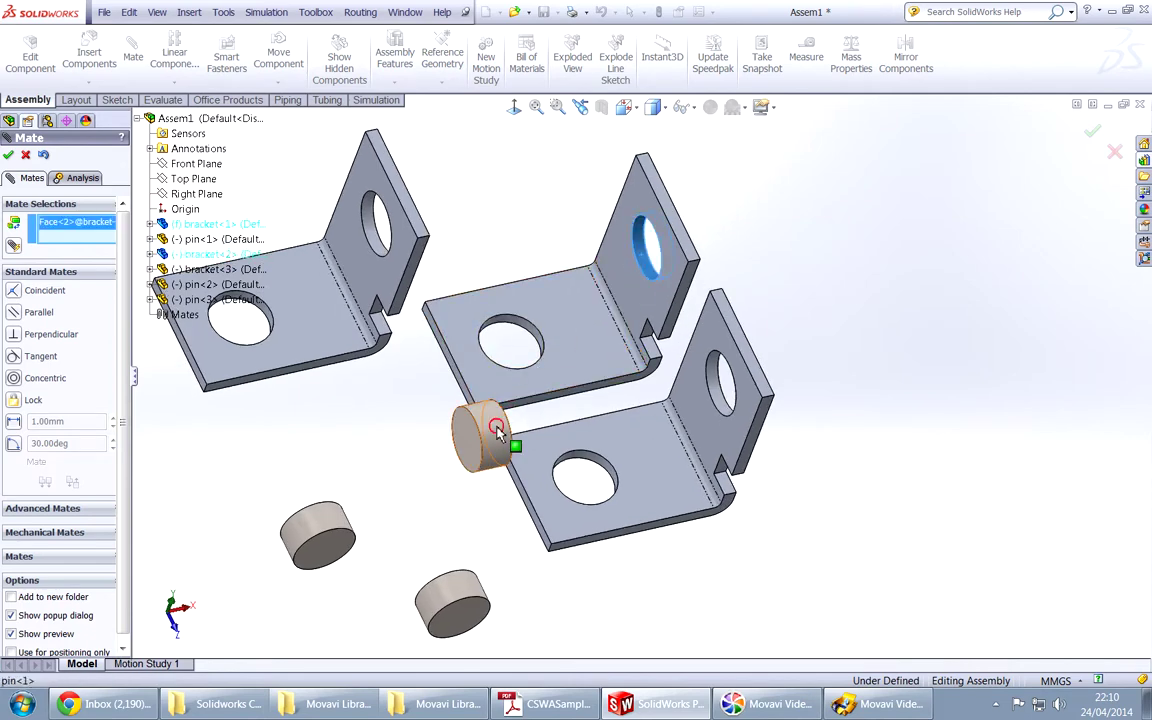
{"action": "left_click", "coordinate": [505, 435]}
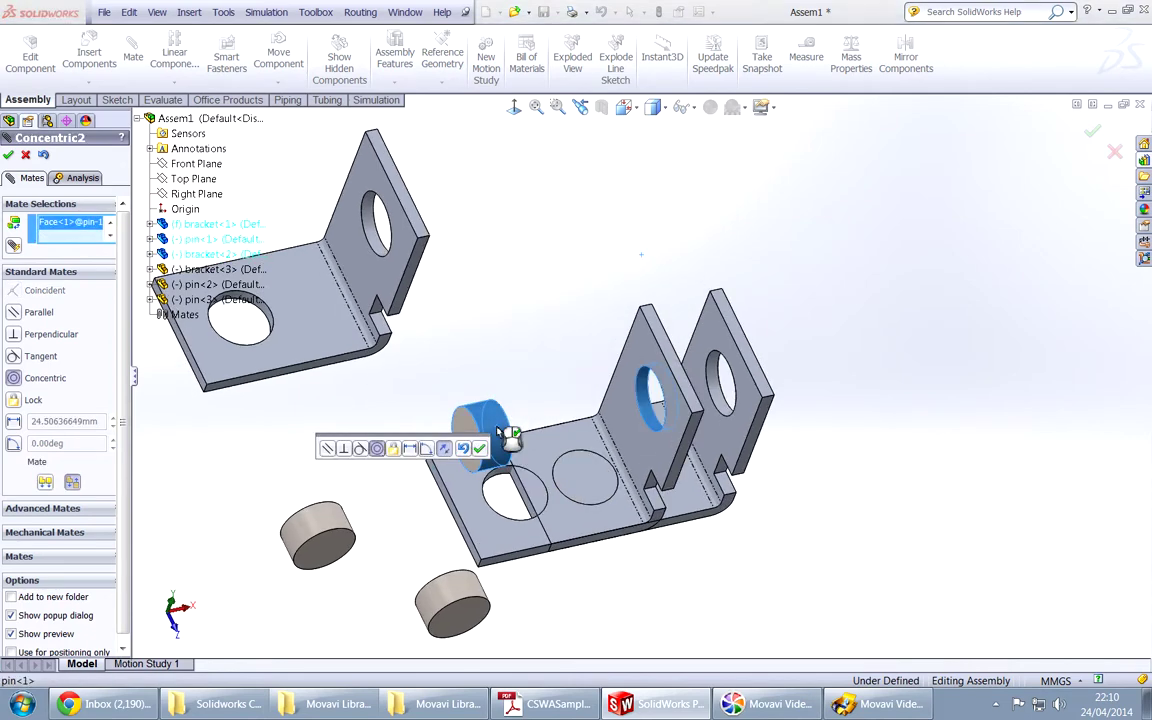
{"action": "right_click", "coordinate": [497, 432]}
Step: Move the second bracket clear, slide the pin into the fixed bracket's hole, and mate the pin's end face to that bracket's flange face
{"action": "left_click_drag", "start_coordinate": [505, 537], "coordinate": [813, 210]}
{"action": "left_click_drag", "start_coordinate": [487, 445], "coordinate": [756, 368]}
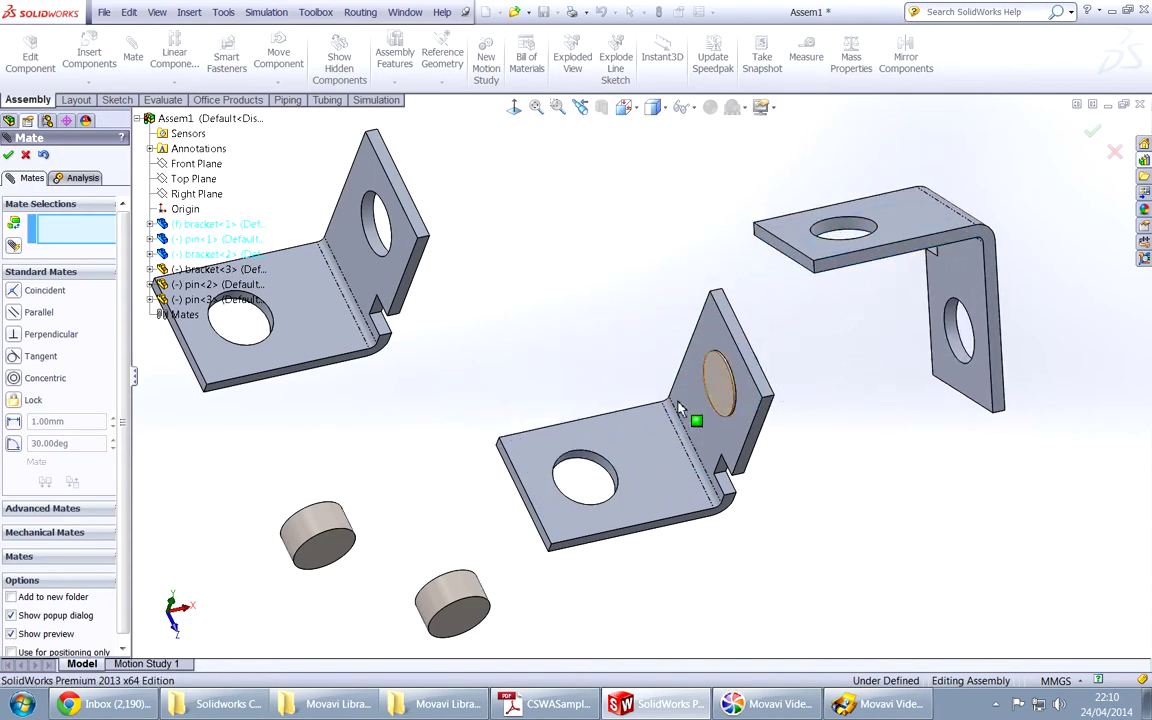
{"action": "middle_click_drag", "start_coordinate": [760, 370], "coordinate": [717, 392]}
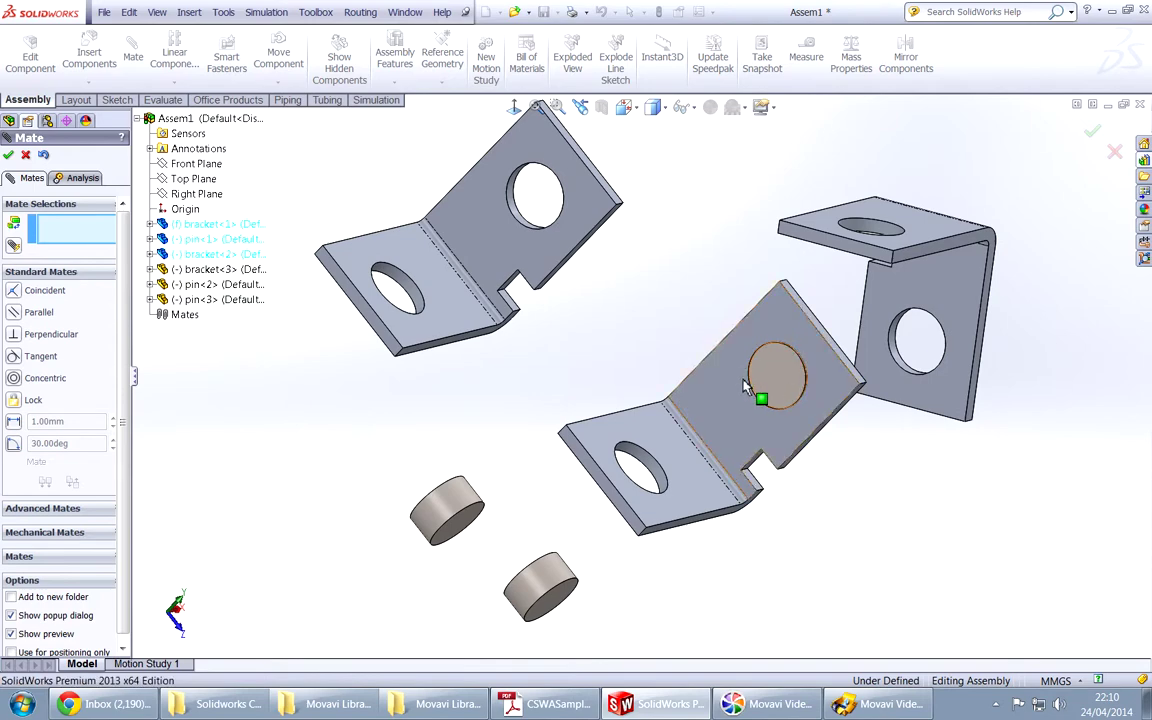
{"action": "left_click", "coordinate": [775, 385]}
{"action": "left_click", "coordinate": [724, 398]}
{"action": "right_click", "coordinate": [725, 396]}
Step: Try to add another face mate at the pin joint, move the second bracket to check it, and undo the last mate
{"action": "middle_click_drag", "start_coordinate": [975, 489], "coordinate": [829, 399]}
{"action": "middle_click_drag", "start_coordinate": [821, 348], "coordinate": [826, 378]}
{"action": "left_click", "coordinate": [816, 386]}
{"action": "left_click", "coordinate": [825, 346]}
{"action": "right_click", "coordinate": [825, 347]}
{"action": "middle_click_drag", "start_coordinate": [828, 368], "coordinate": [985, 305]}
{"action": "left_click", "coordinate": [990, 330]}
{"action": "left_click_drag", "start_coordinate": [992, 372], "coordinate": [1043, 494]}
{"action": "left_click", "coordinate": [44, 155]}
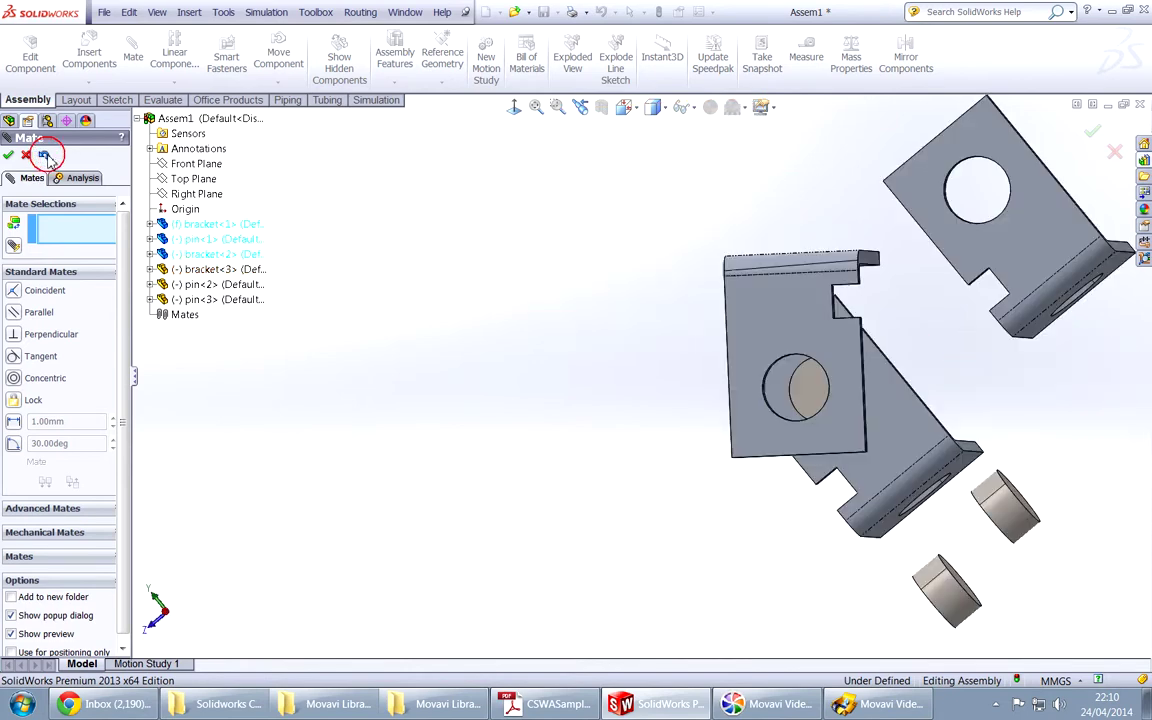
Step: Make the second bracket's upright-flange face coincident with the first pin's end face with flipped alignment, and swing the bracket upwards
{"action": "middle_click_drag", "start_coordinate": [430, 322], "coordinate": [522, 329]}
{"action": "scroll", "coordinate": [522, 329], "scroll_direction": "up", "scroll_amount": 2}
{"action": "middle_click_drag", "start_coordinate": [650, 377], "coordinate": [1005, 300]}
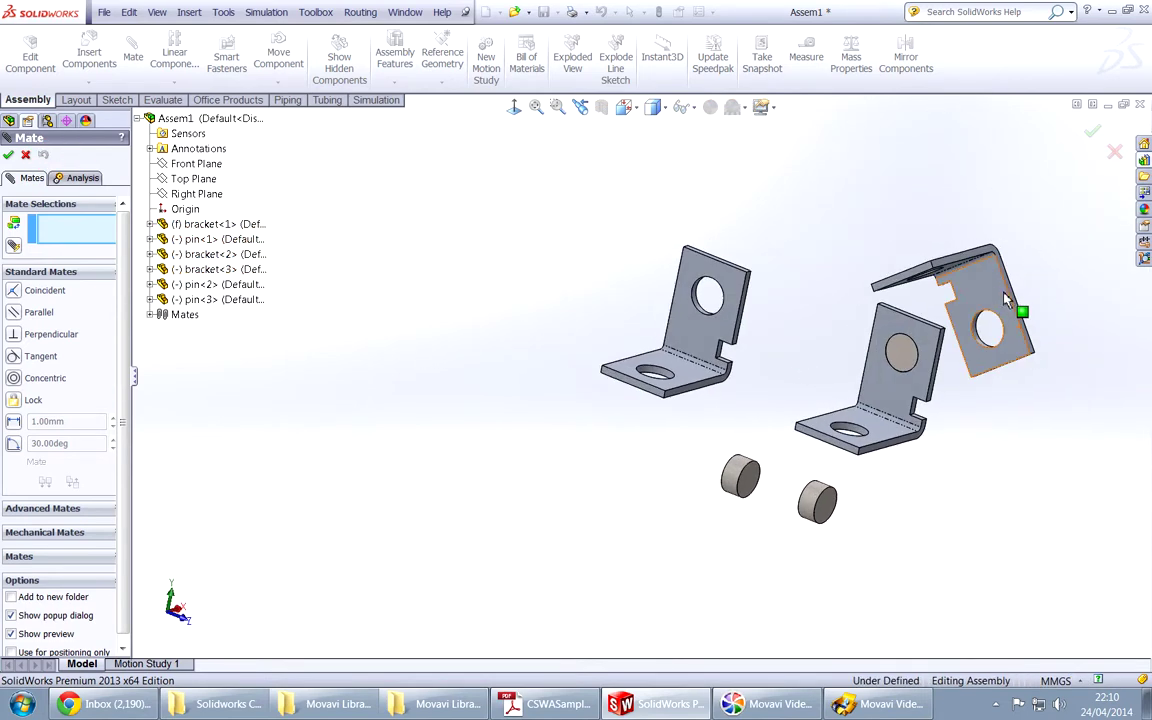
{"action": "left_click", "coordinate": [998, 298]}
{"action": "middle_click_drag", "start_coordinate": [1000, 406], "coordinate": [848, 365]}
{"action": "left_click", "coordinate": [846, 365]}
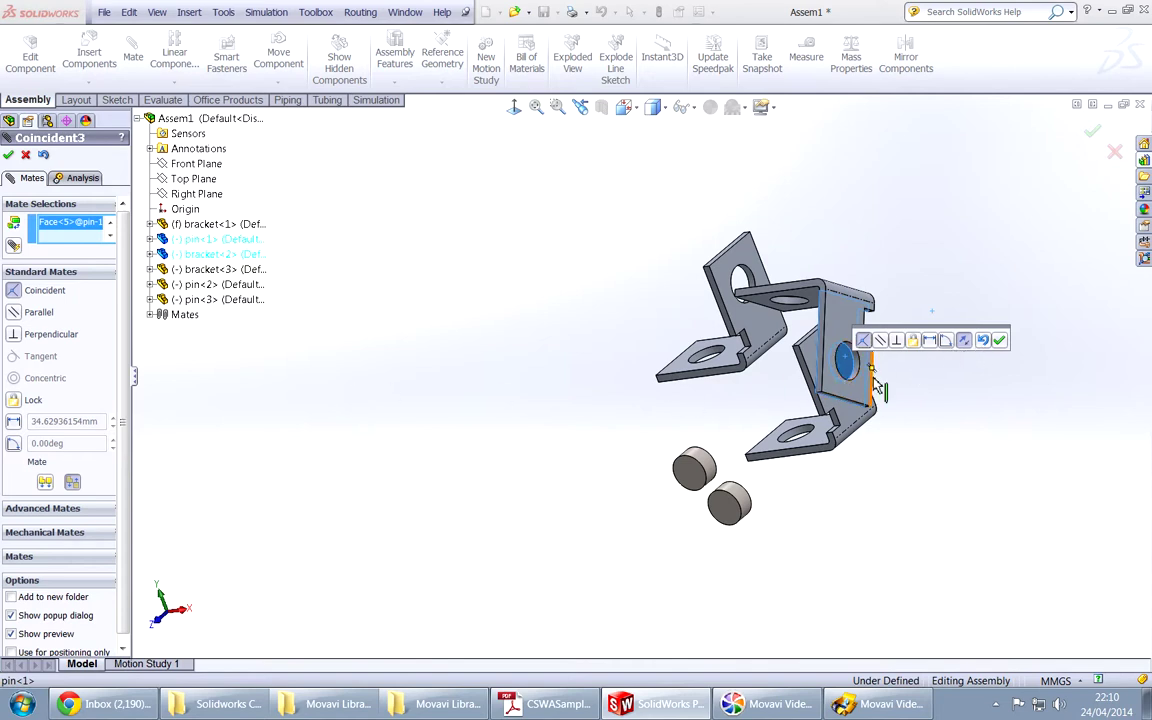
{"action": "left_click", "coordinate": [963, 341]}
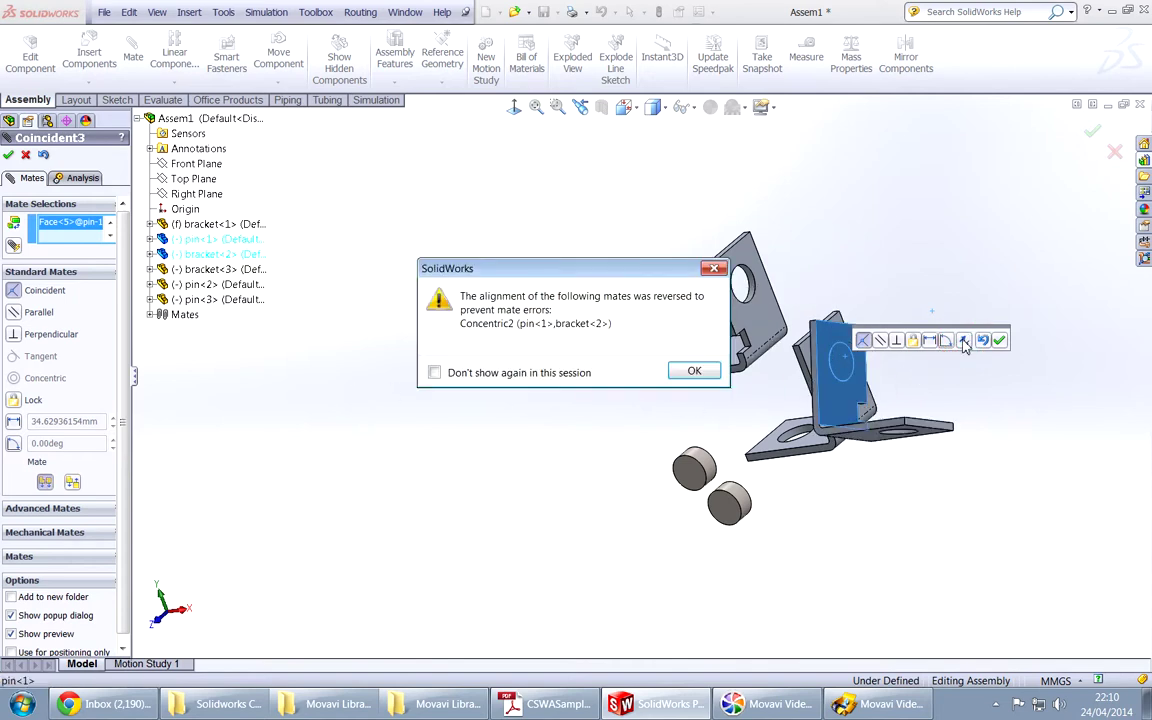
{"action": "left_click", "coordinate": [694, 372]}
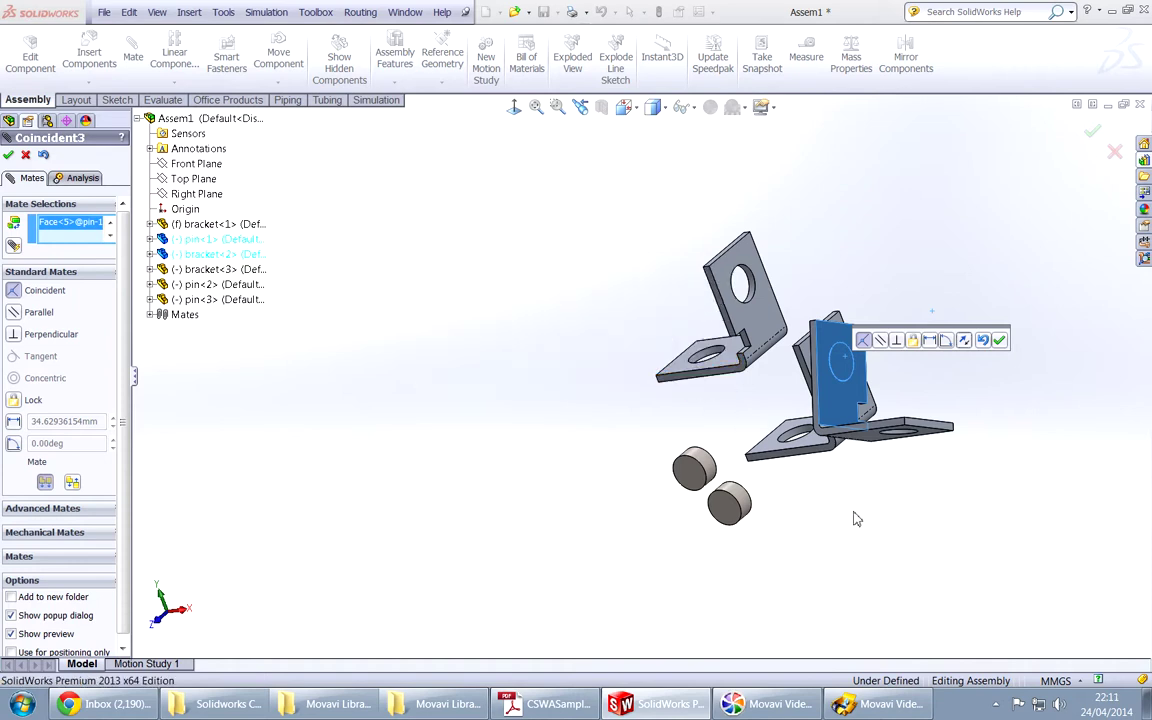
{"action": "middle_click_drag", "start_coordinate": [855, 518], "coordinate": [879, 437]}
{"action": "left_click_drag", "start_coordinate": [903, 405], "coordinate": [787, 295]}
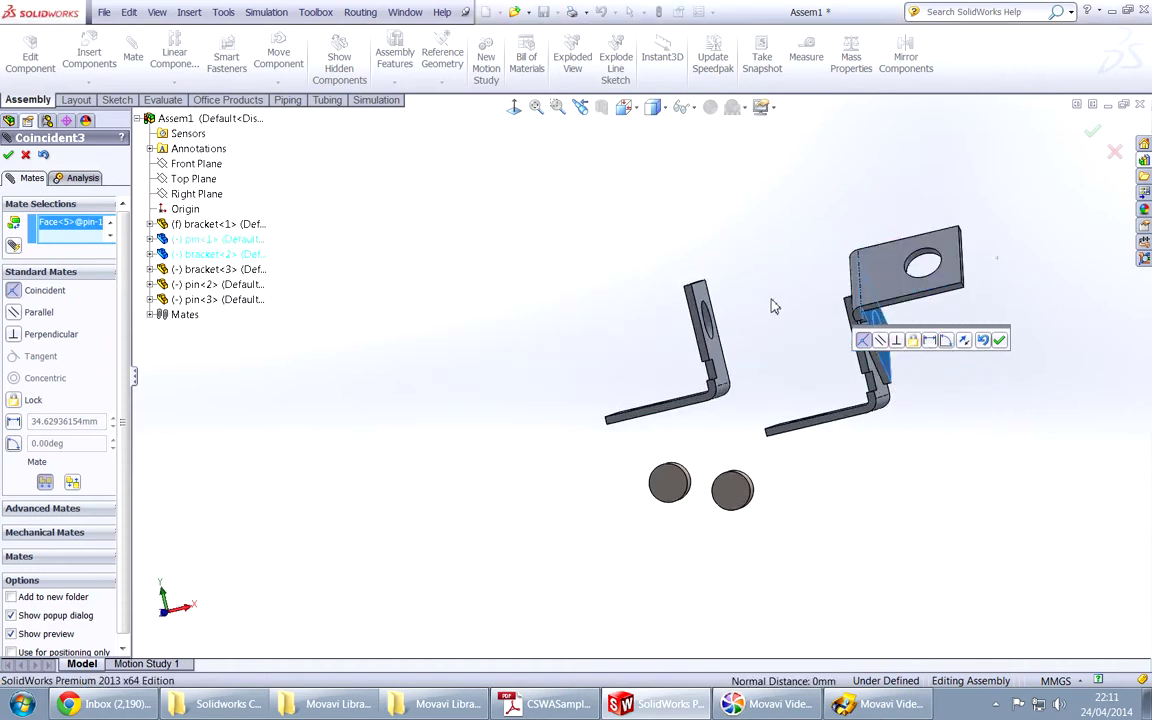
{"action": "left_click", "coordinate": [999, 341]}
{"action": "middle_click_drag", "start_coordinate": [838, 450], "coordinate": [931, 478]}
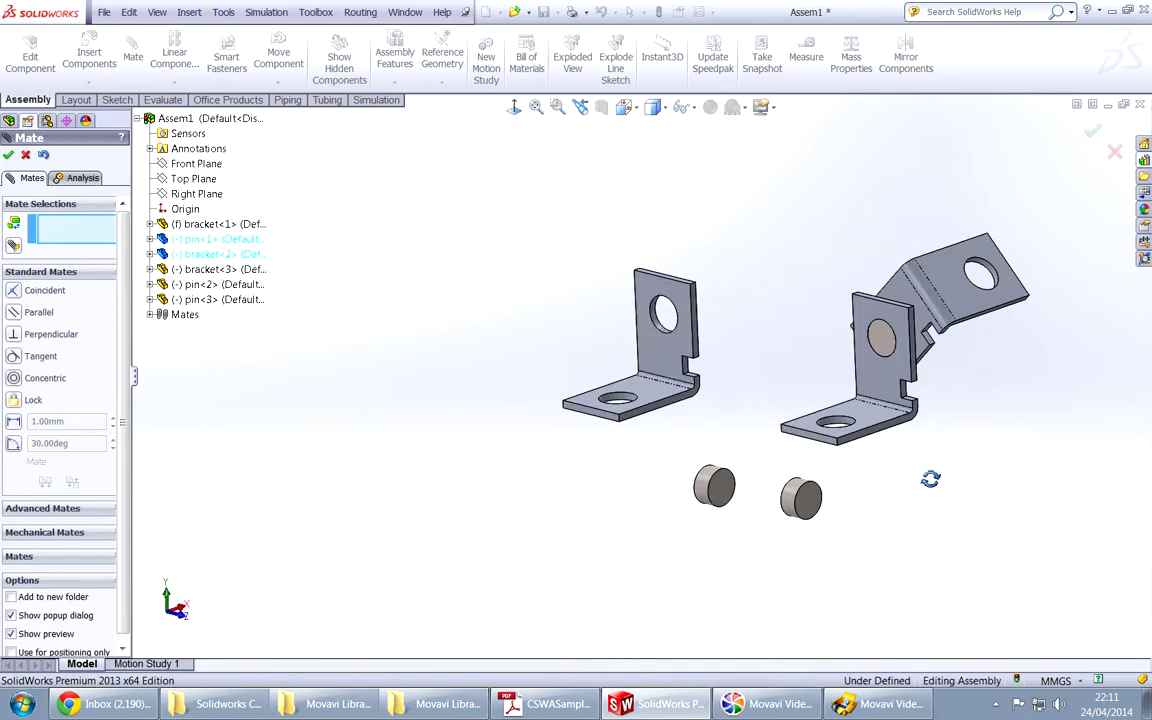
Step: Compare the orientation of the second bracket and the pin joint with the Question 4 drawing in the exam PDF
{"action": "key", "text": "alt+Tab"}
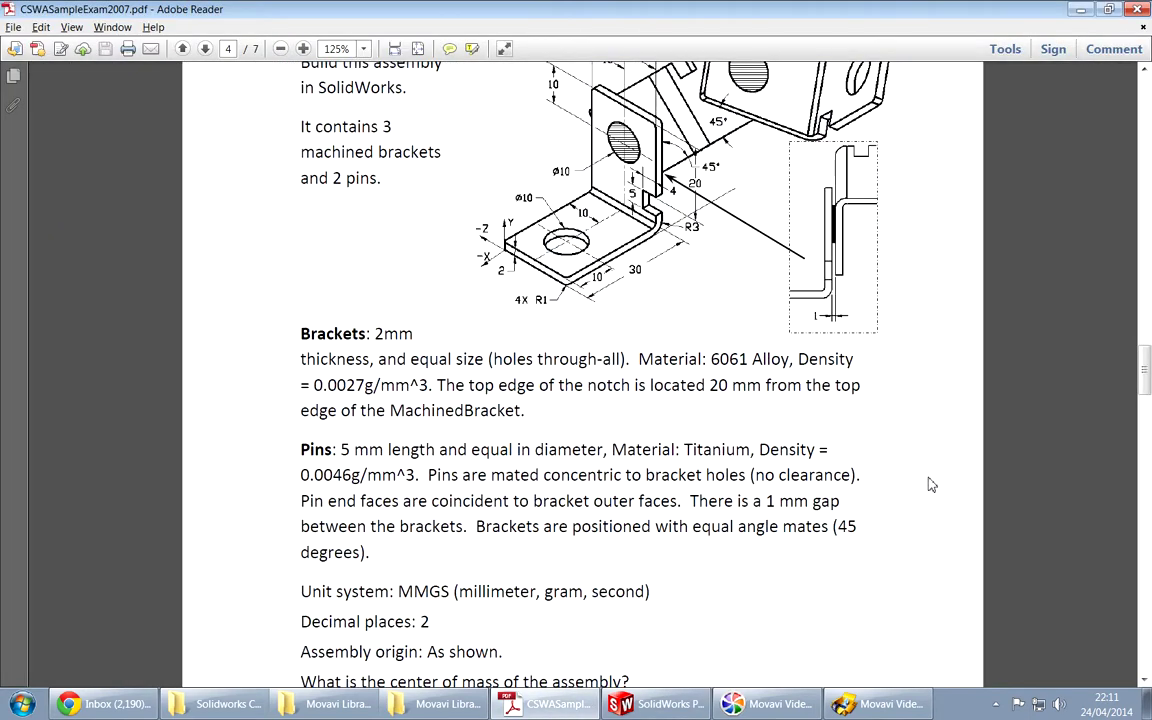
{"action": "scroll", "coordinate": [930, 485], "scroll_direction": "up", "scroll_amount": 2}
{"action": "key", "text": "alt+Tab"}
{"action": "middle_click_drag", "start_coordinate": [993, 477], "coordinate": [905, 411]}
{"action": "left_click", "coordinate": [928, 247]}
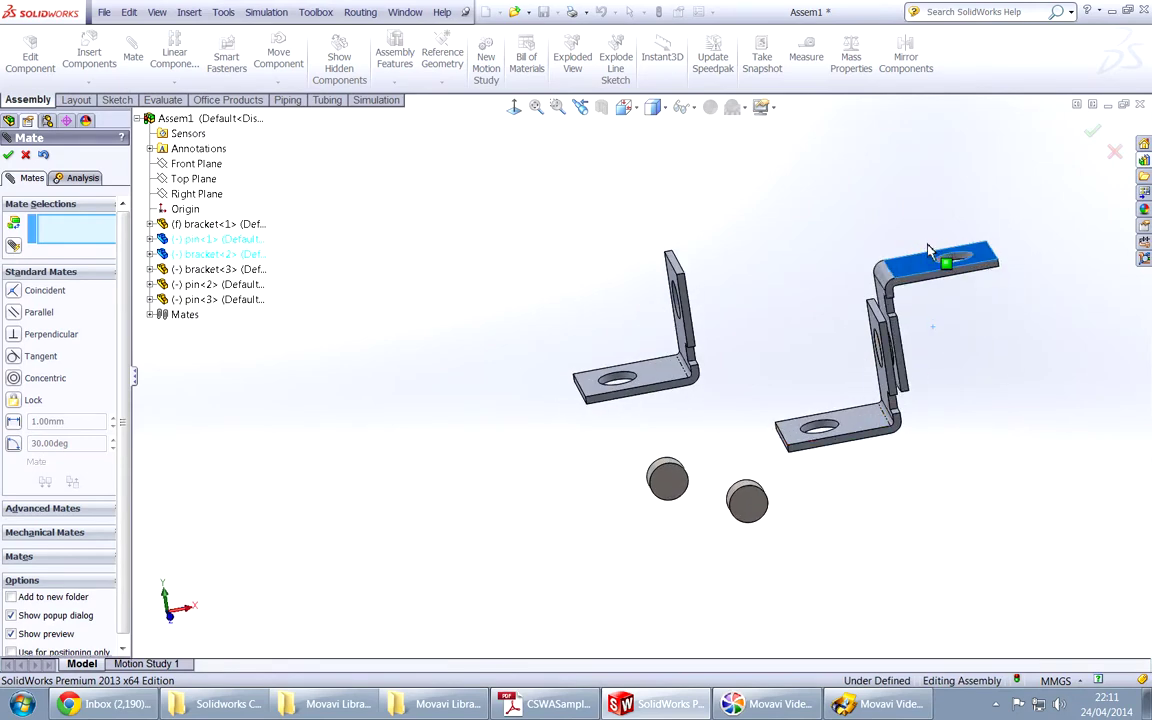
{"action": "key", "text": "alt+Tab"}
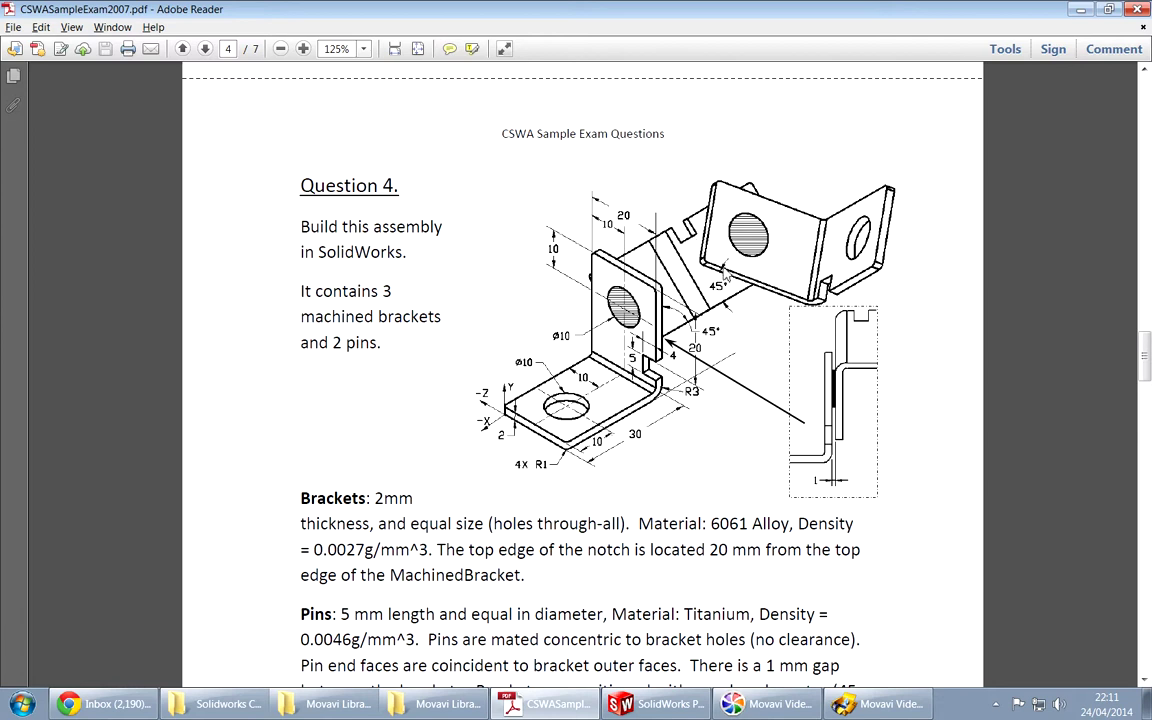
{"action": "key", "text": "alt+Tab"}
{"action": "middle_click_drag", "start_coordinate": [725, 314], "coordinate": [705, 395]}
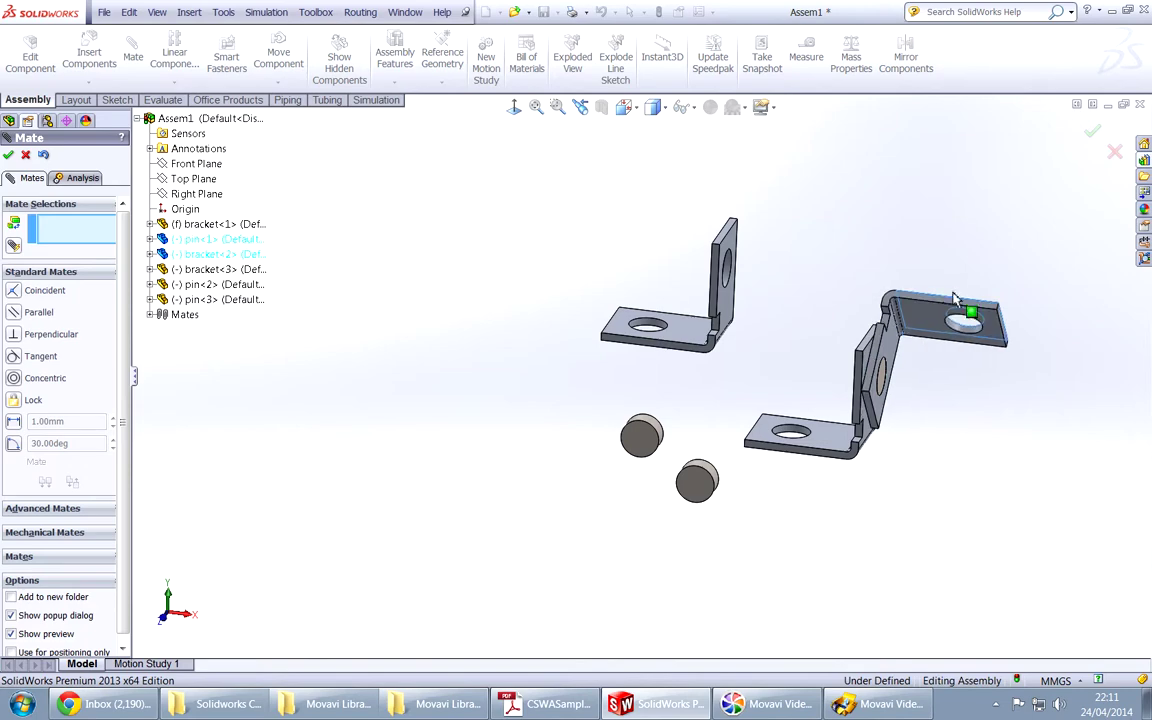
{"action": "key", "text": "alt+Tab"}
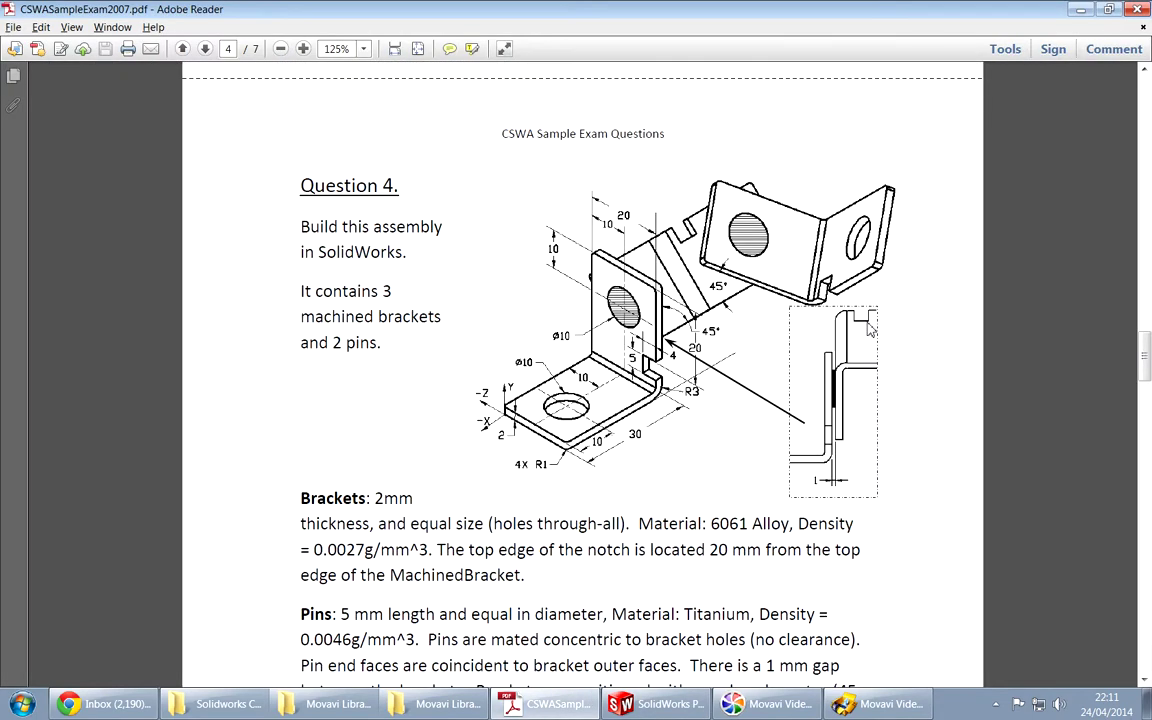
{"action": "key", "text": "alt+Tab"}
{"action": "middle_click_drag", "start_coordinate": [828, 350], "coordinate": [910, 376]}
{"action": "key", "text": "alt+Tab"}
{"action": "key", "text": "alt+Tab"}
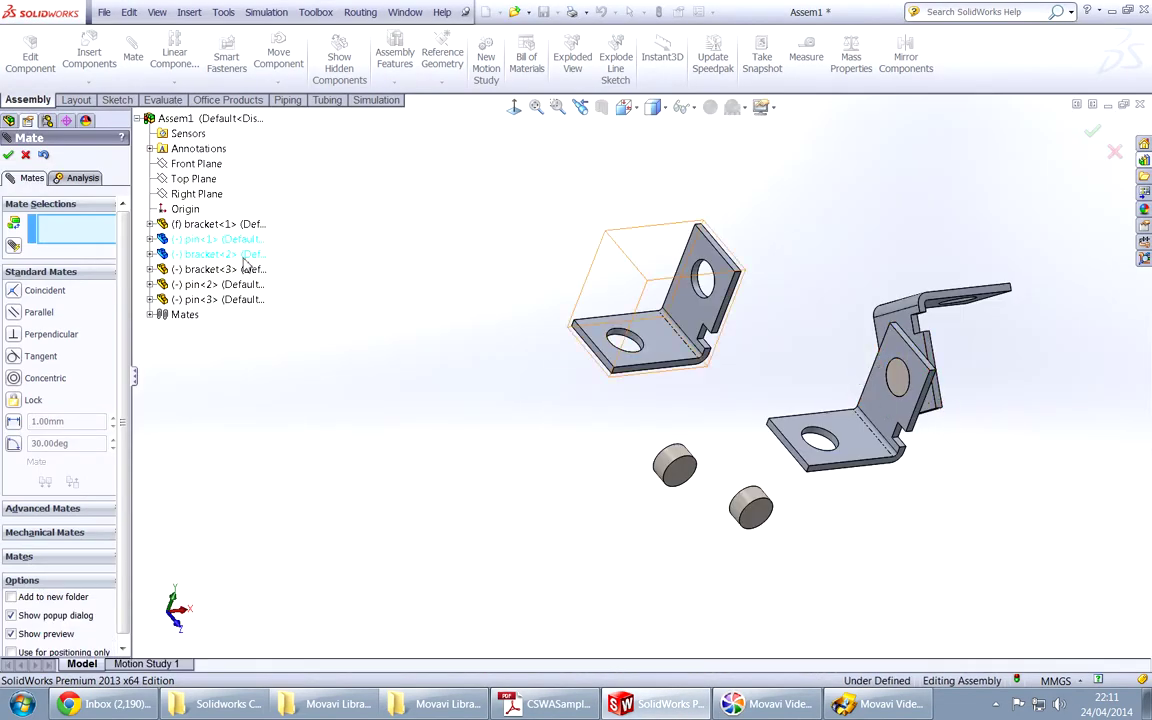
Step: Leave the Mate command and delete all four existing mates, Concentric1, Concentric2, Coincident1 and Coincident3
{"action": "left_click", "coordinate": [150, 314]}
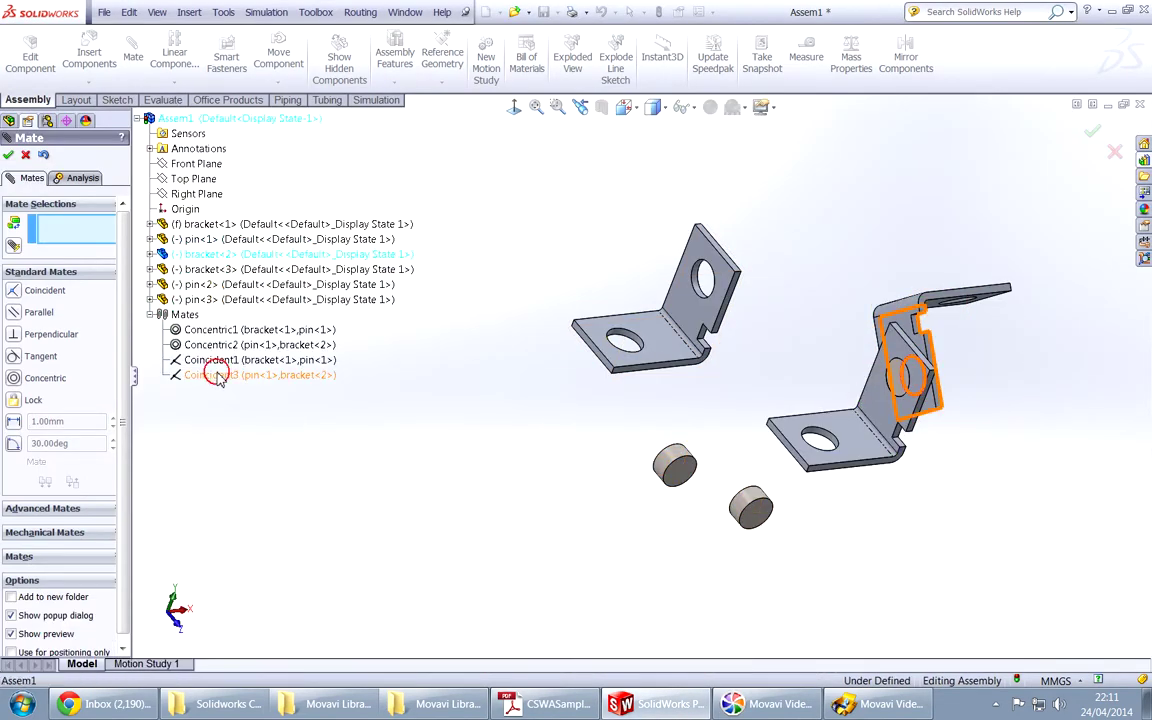
{"action": "left_click", "coordinate": [26, 155]}
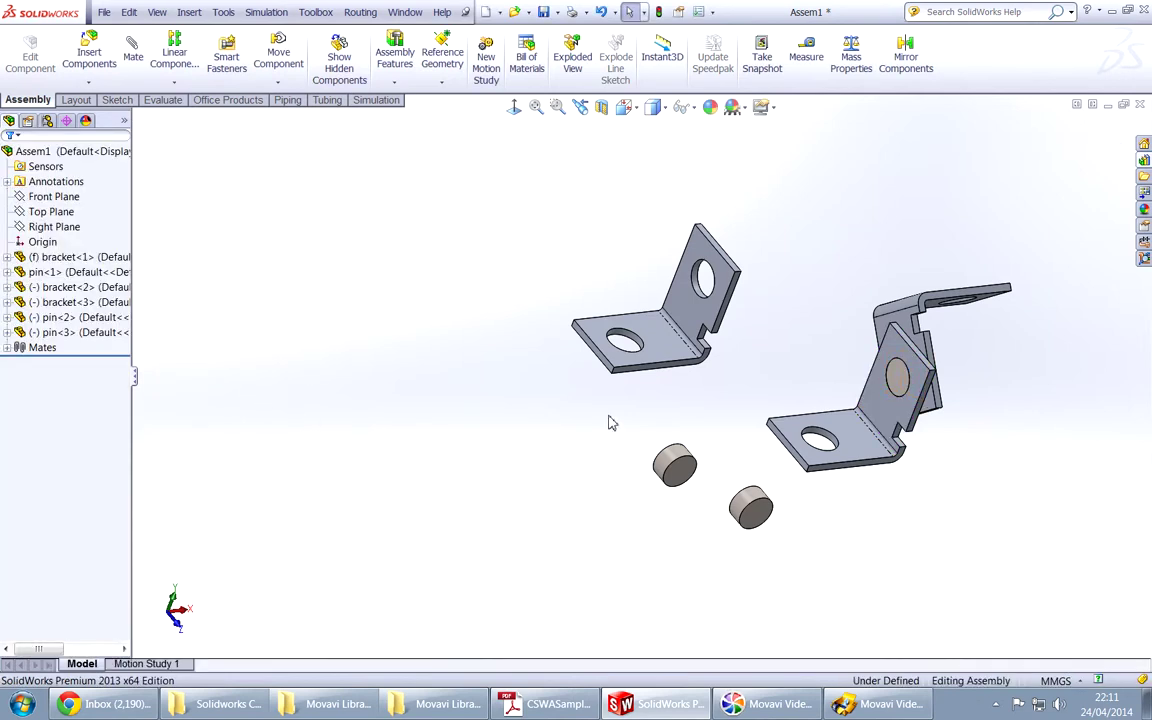
{"action": "left_click", "coordinate": [7, 347]}
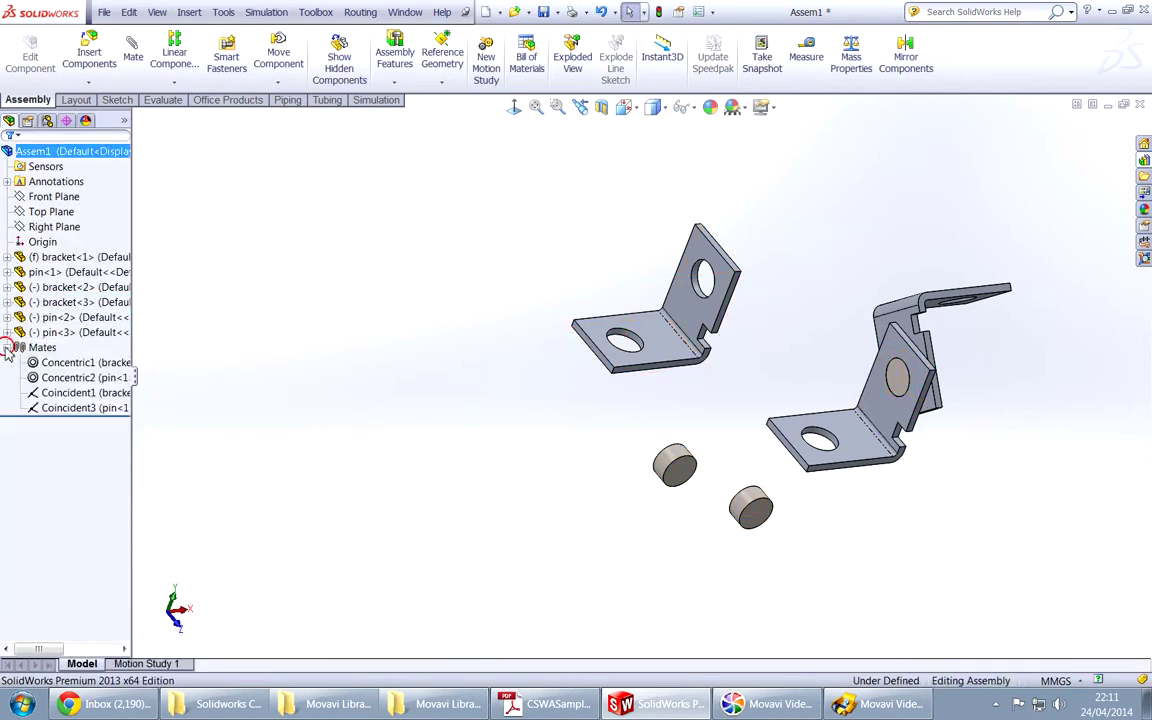
{"action": "left_click", "coordinate": [75, 407]}
{"action": "left_click", "coordinate": [70, 392], "text": "ctrl"}
{"action": "left_click", "coordinate": [62, 377], "text": "ctrl"}
{"action": "left_click", "coordinate": [60, 362], "text": "ctrl"}
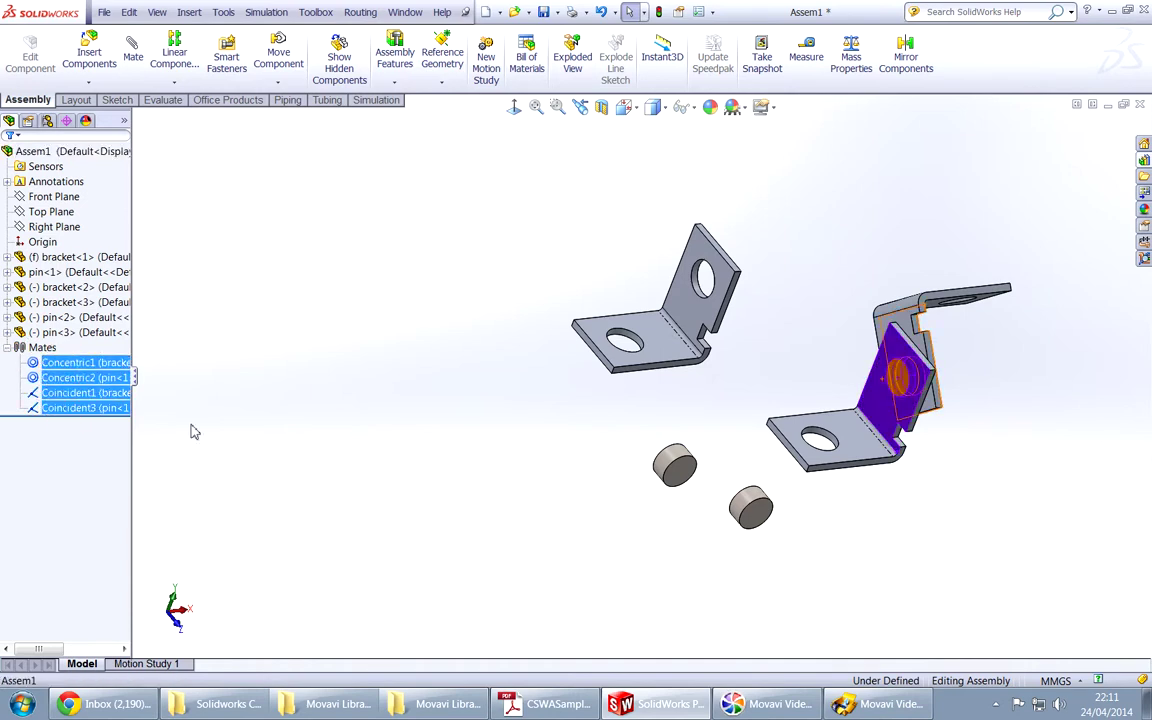
{"action": "key", "text": "Delete"}
{"action": "left_click", "coordinate": [429, 282]}
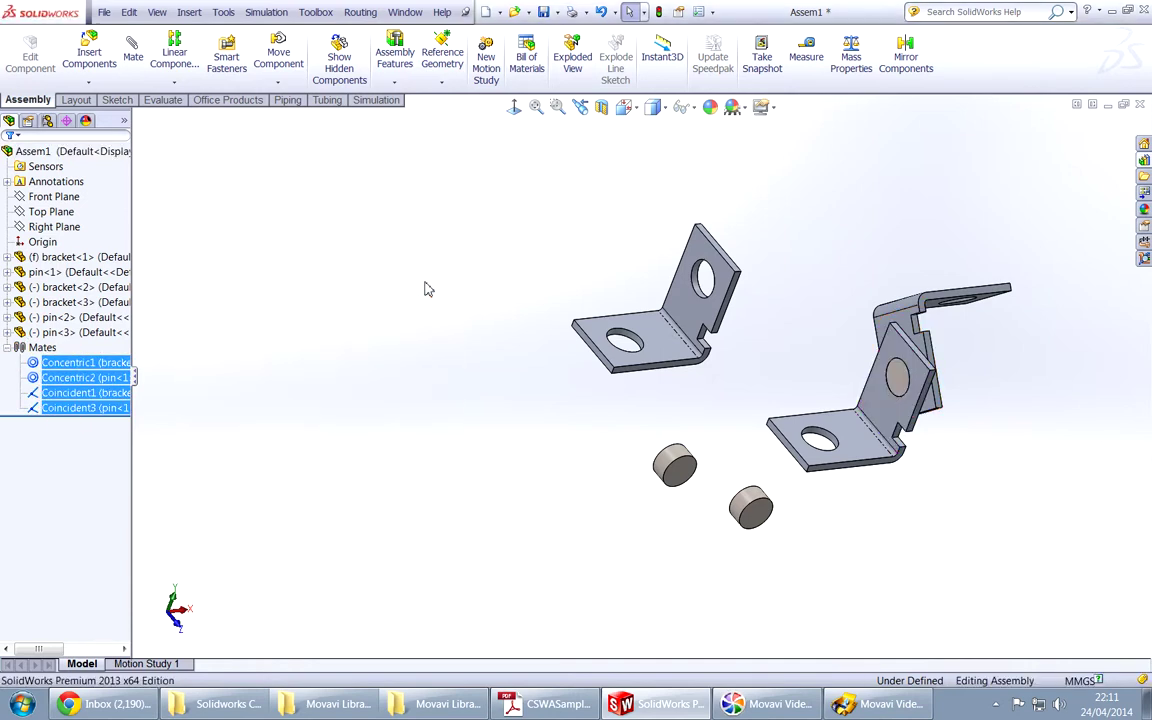
Step: Move the second bracket and the first pin clear of the fixed bracket
{"action": "left_click_drag", "start_coordinate": [933, 316], "coordinate": [1030, 235]}
{"action": "middle_click_drag", "start_coordinate": [920, 445], "coordinate": [890, 432]}
{"action": "left_click_drag", "start_coordinate": [890, 400], "coordinate": [965, 400]}
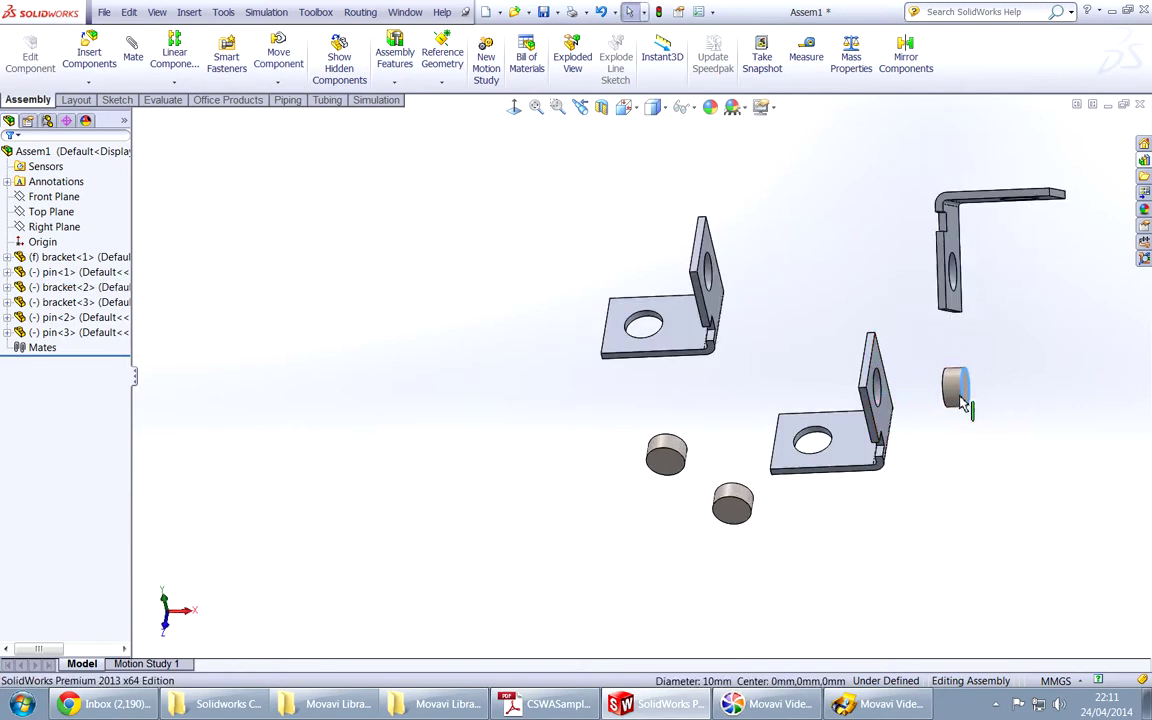
Step: Mate the first pin concentric with the fixed bracket's upright-flange hole, and its end face coincident with that flange's face on the horizontal-flange side
{"action": "scroll", "coordinate": [955, 405], "scroll_direction": "down", "scroll_amount": 5}
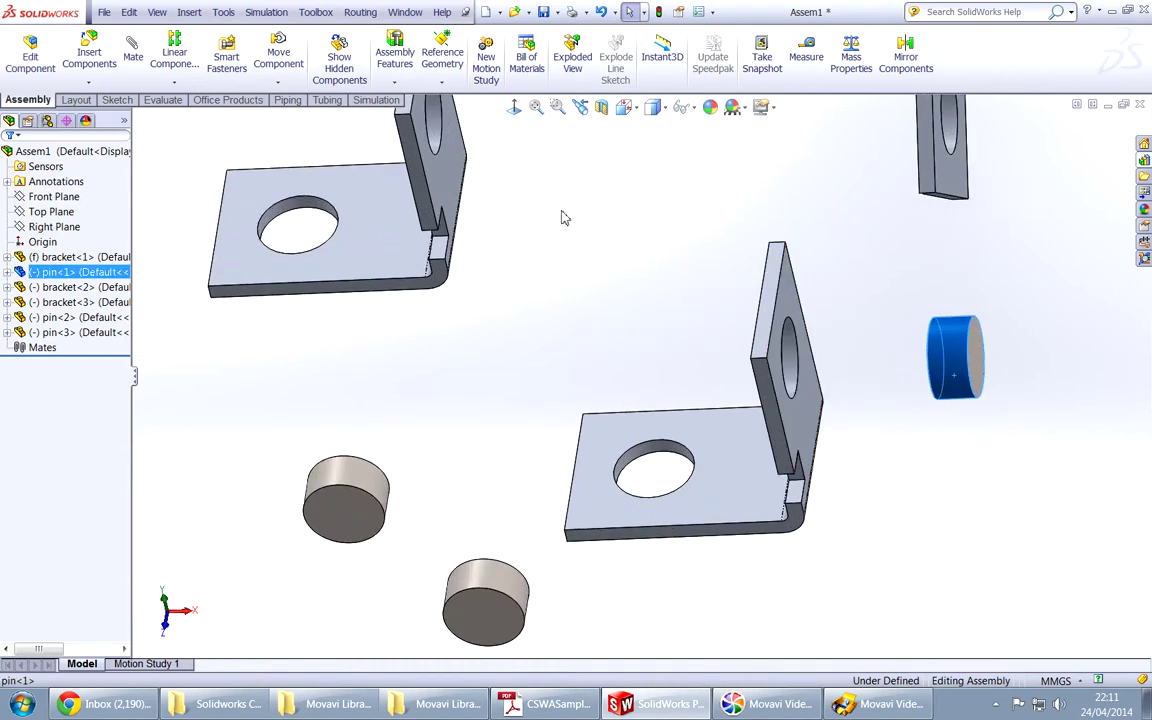
{"action": "scroll", "coordinate": [712, 360], "scroll_direction": "down", "scroll_amount": 2}
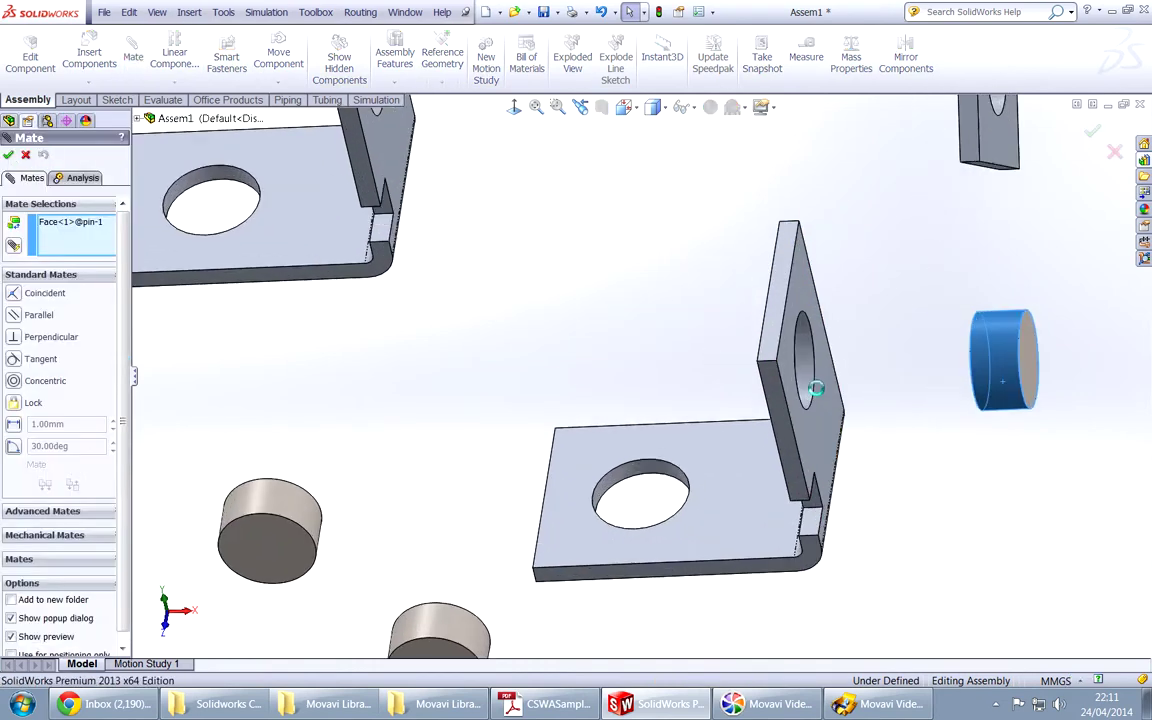
{"action": "left_click", "coordinate": [807, 368]}
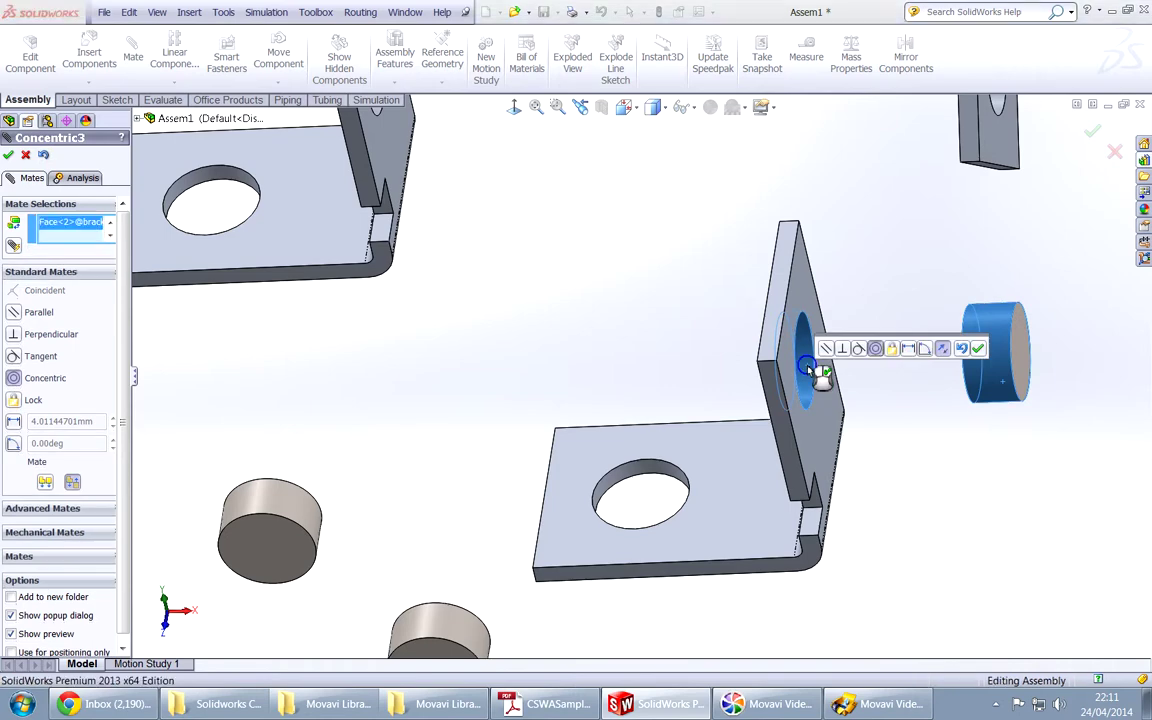
{"action": "right_click", "coordinate": [809, 368]}
{"action": "middle_click_drag", "start_coordinate": [803, 388], "coordinate": [1065, 352]}
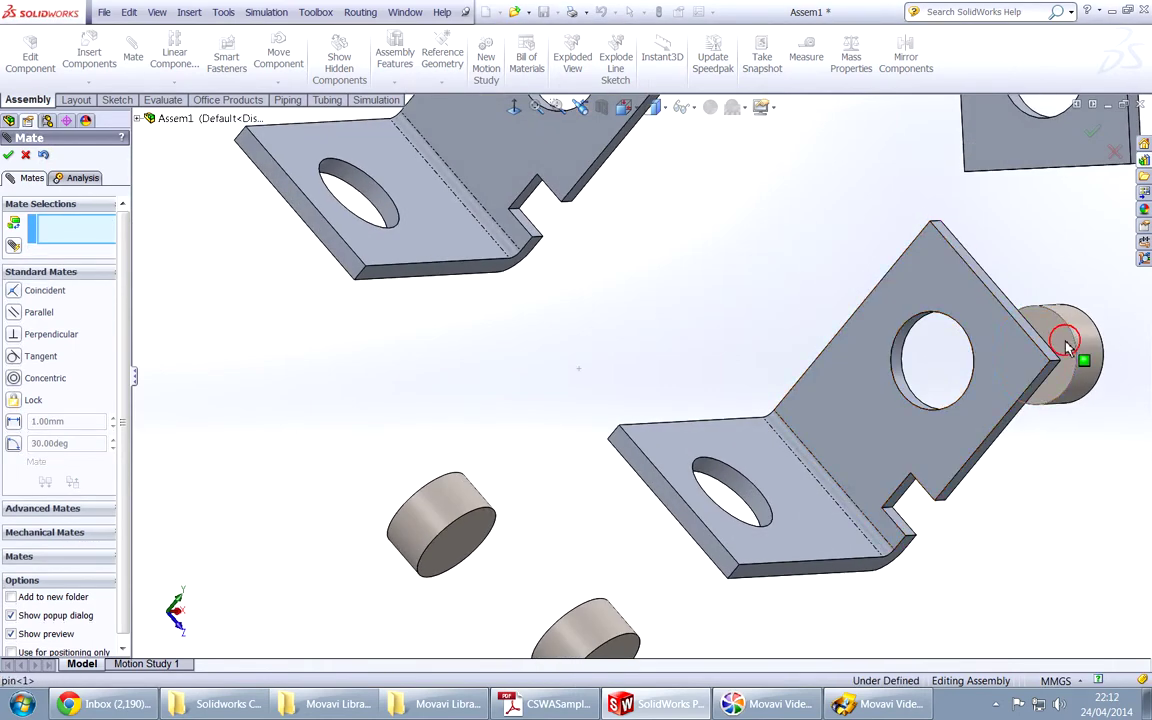
{"action": "left_click", "coordinate": [977, 326]}
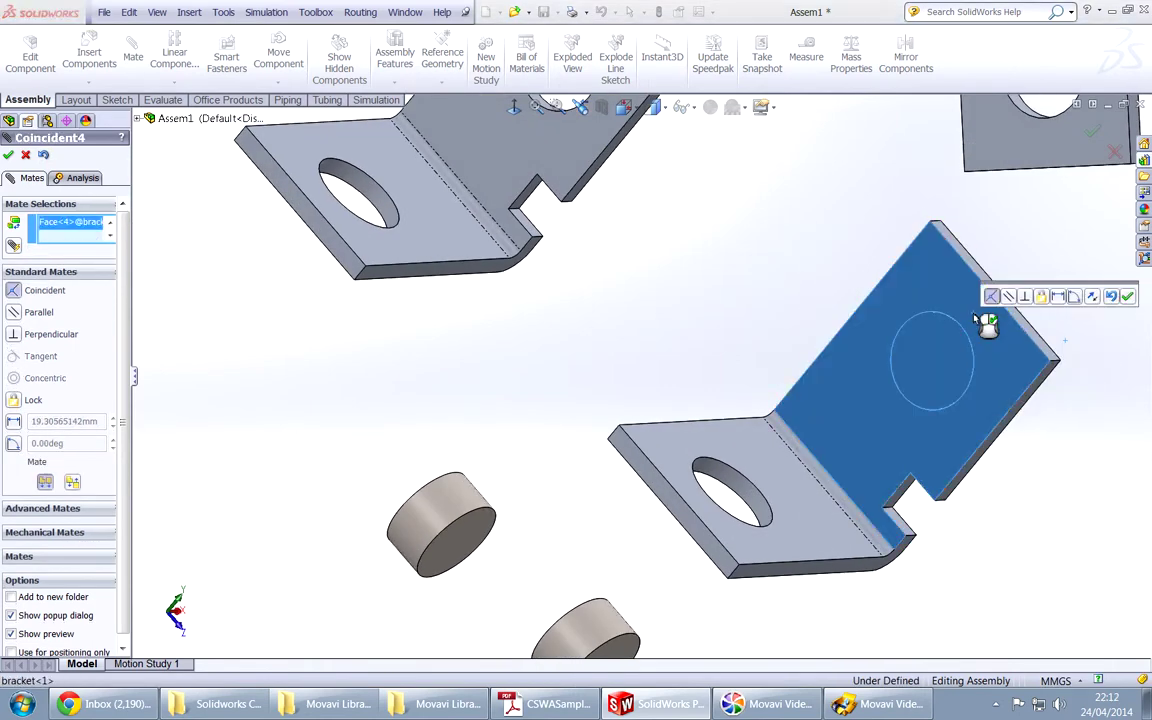
{"action": "right_click", "coordinate": [975, 319]}
Step: Add a concentric mate between the hole in the second bracket's flange without the notch and the first pin's cylindrical face
{"action": "middle_click_drag", "start_coordinate": [972, 319], "coordinate": [877, 265]}
{"action": "scroll", "coordinate": [877, 265], "scroll_direction": "up", "scroll_amount": 4}
{"action": "middle_click_drag", "start_coordinate": [990, 286], "coordinate": [891, 355]}
{"action": "scroll", "coordinate": [891, 355], "scroll_direction": "up", "scroll_amount": 1}
{"action": "scroll", "coordinate": [1046, 200], "scroll_direction": "down", "scroll_amount": 5}
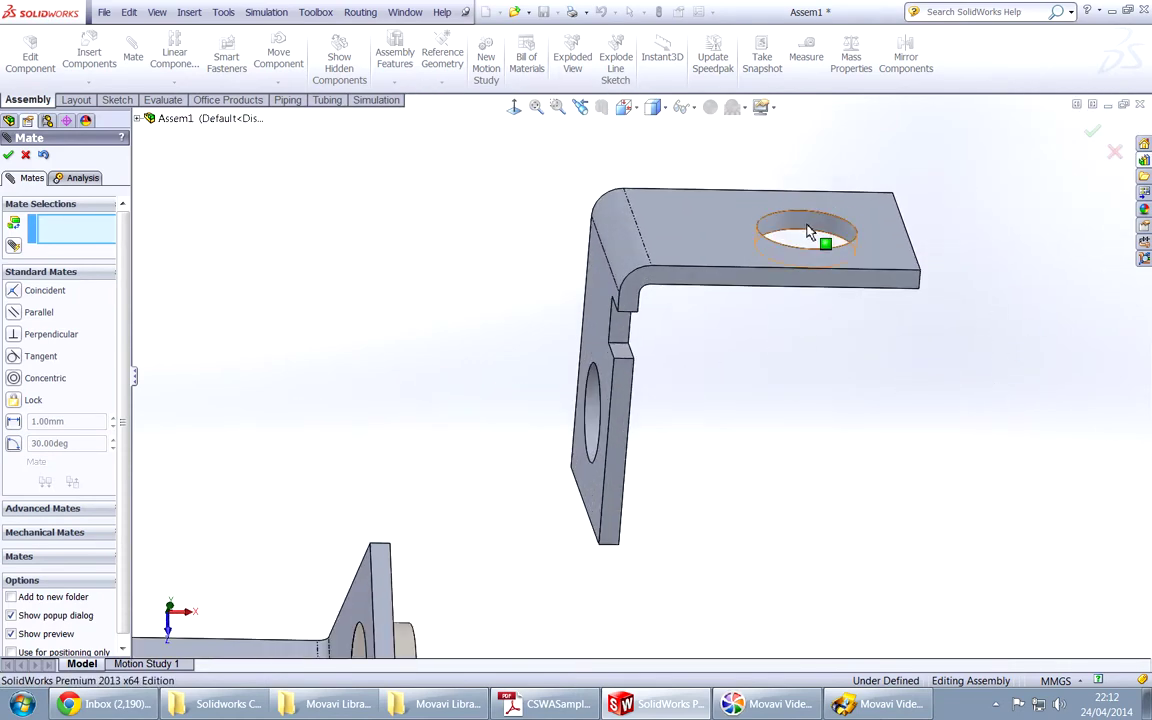
{"action": "left_click", "coordinate": [810, 232]}
{"action": "scroll", "coordinate": [740, 391], "scroll_direction": "up", "scroll_amount": 4}
{"action": "scroll", "coordinate": [581, 504], "scroll_direction": "down", "scroll_amount": 5}
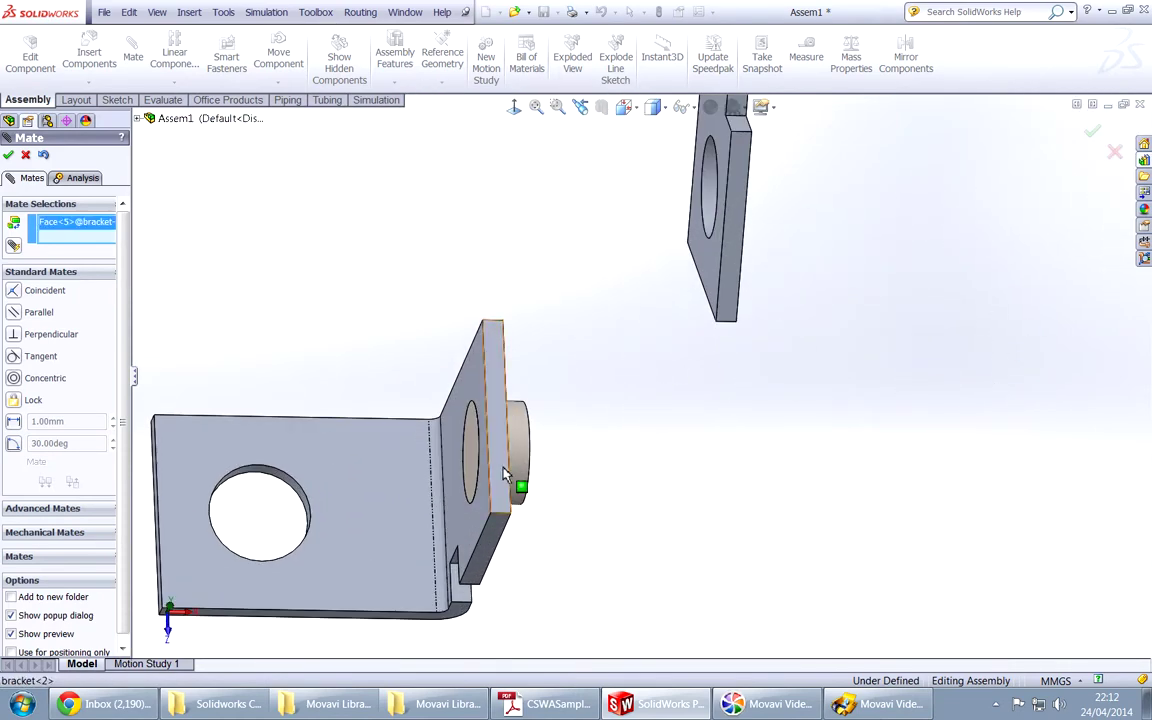
{"action": "left_click", "coordinate": [520, 462]}
{"action": "left_click", "coordinate": [525, 472]}
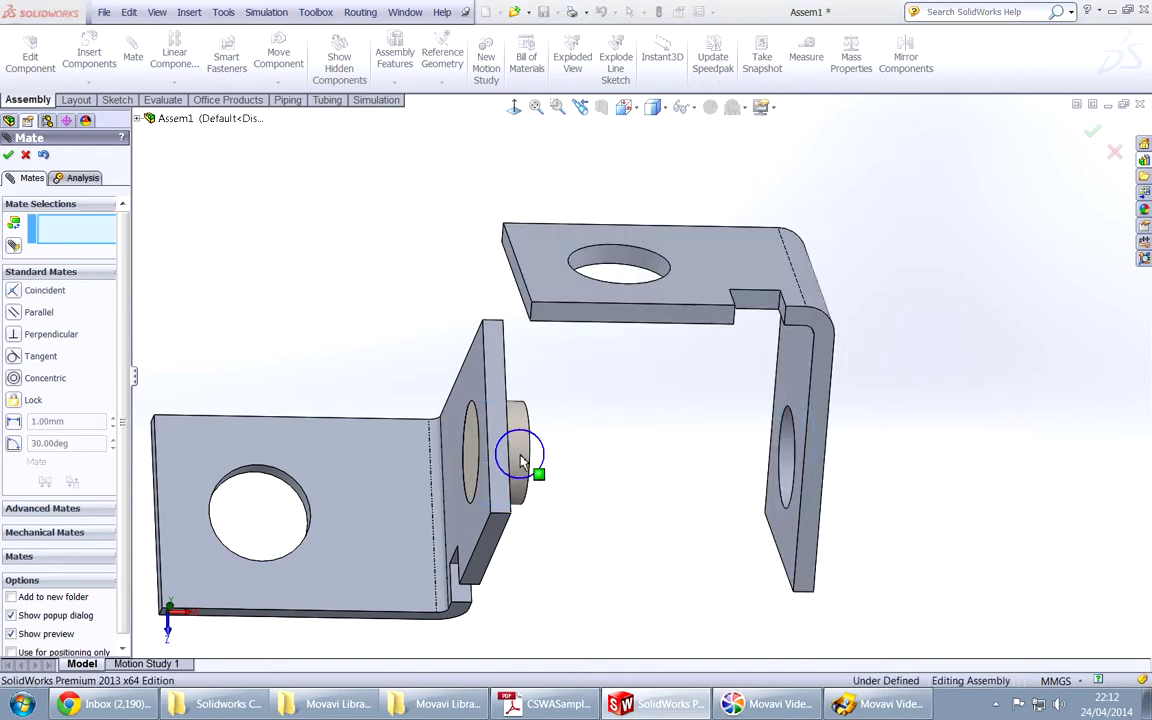
Step: Make the second bracket's unnotched flange face coincident with the first pin's free end face using flipped alignment, and swing the bracket upwards
{"action": "middle_click_drag", "start_coordinate": [805, 506], "coordinate": [802, 463]}
{"action": "left_click", "coordinate": [748, 424]}
{"action": "middle_click_drag", "start_coordinate": [748, 424], "coordinate": [569, 496]}
{"action": "left_click", "coordinate": [446, 488]}
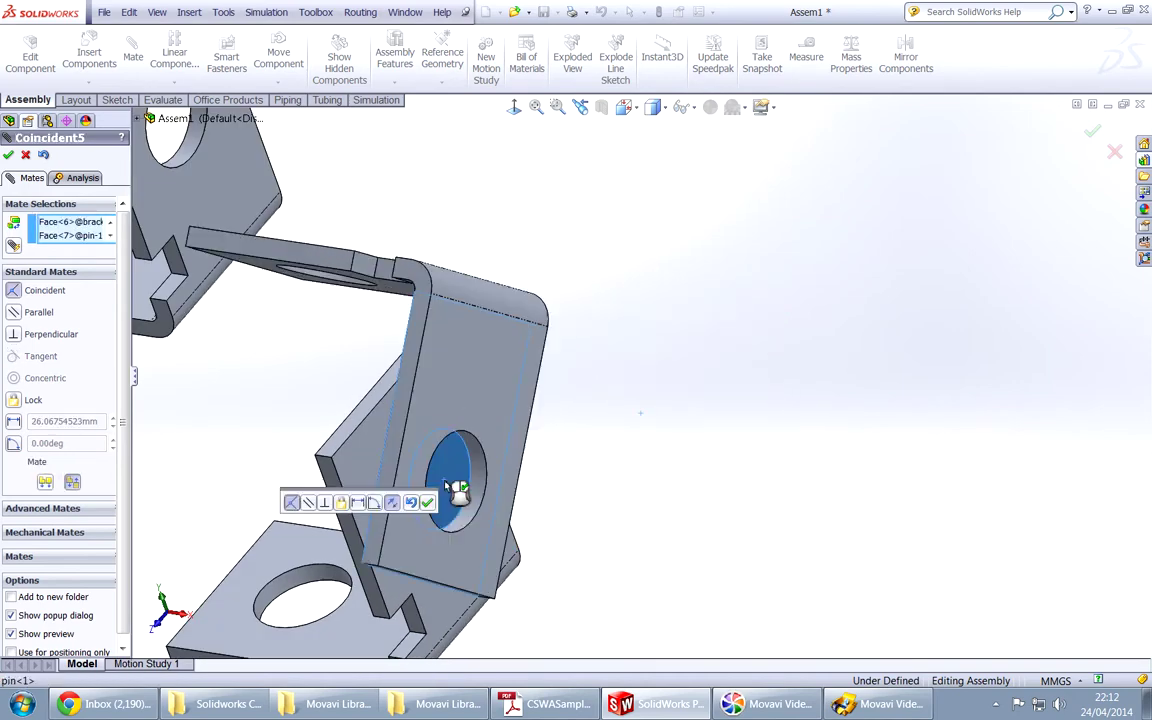
{"action": "left_click", "coordinate": [392, 503]}
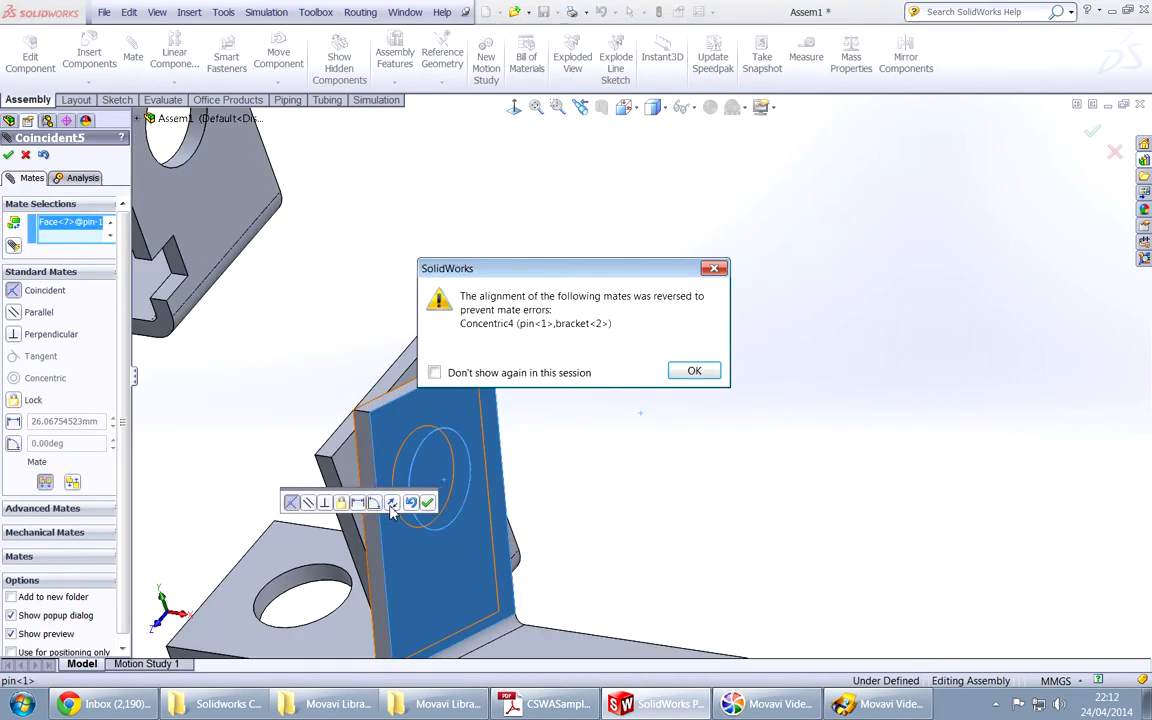
{"action": "left_click", "coordinate": [694, 371]}
{"action": "scroll", "coordinate": [612, 522], "scroll_direction": "up", "scroll_amount": 5}
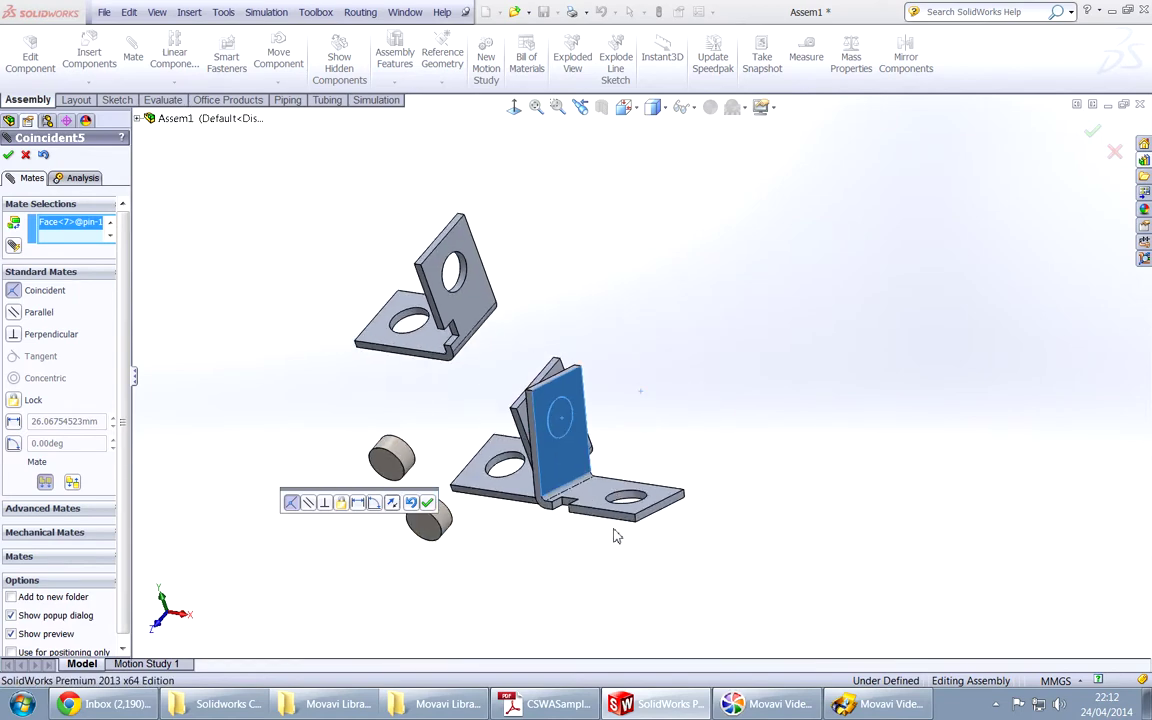
{"action": "left_click_drag", "start_coordinate": [612, 527], "coordinate": [643, 338]}
{"action": "middle_click_drag", "start_coordinate": [559, 547], "coordinate": [644, 505]}
{"action": "left_click", "coordinate": [428, 503]}
Step: Mate a loose pin concentric with the hole in the second bracket's notched flange, and slide it closer to that flange
{"action": "middle_click_drag", "start_coordinate": [576, 380], "coordinate": [571, 522]}
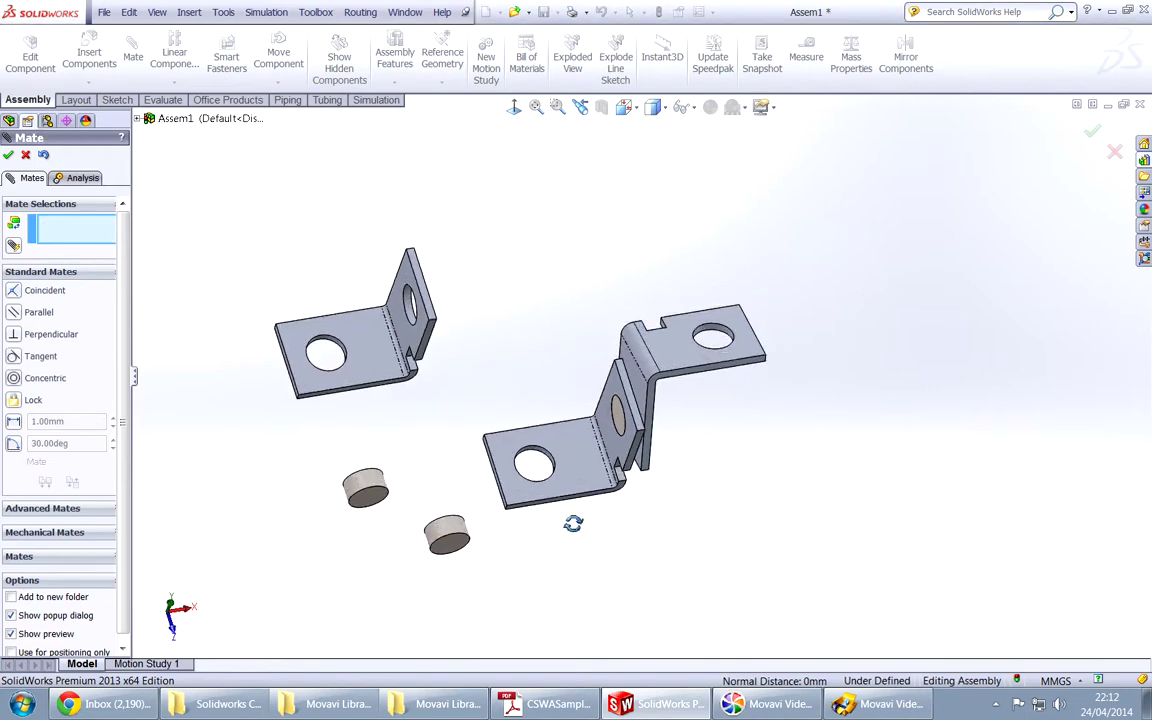
{"action": "scroll", "coordinate": [455, 528], "scroll_direction": "down", "scroll_amount": 4}
{"action": "left_click", "coordinate": [447, 518]}
{"action": "scroll", "coordinate": [830, 330], "scroll_direction": "down", "scroll_amount": 4}
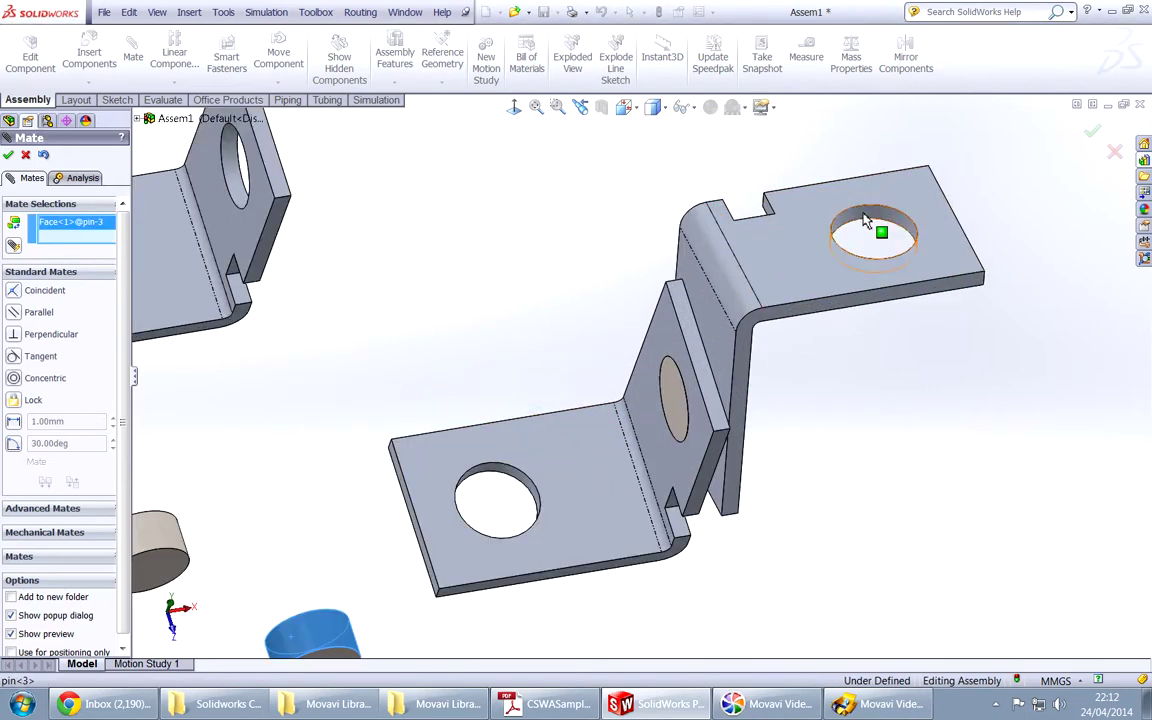
{"action": "left_click", "coordinate": [862, 214]}
{"action": "key", "text": "Return"}
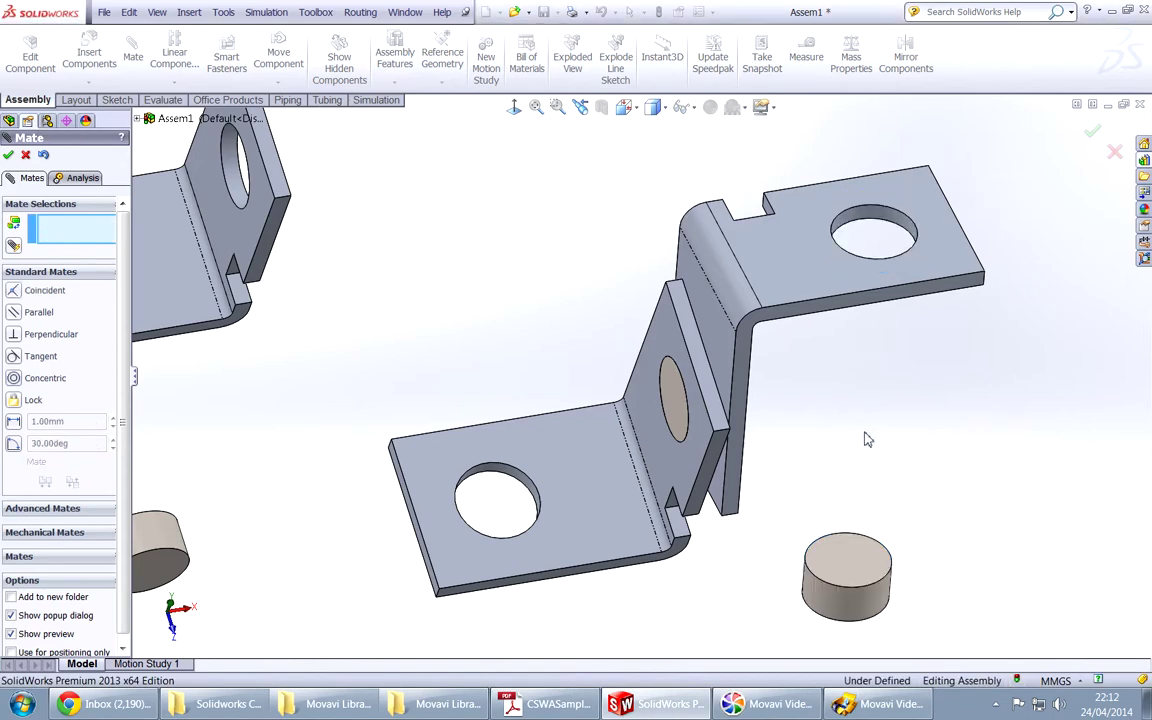
{"action": "left_click_drag", "start_coordinate": [866, 565], "coordinate": [888, 440]}
Step: Swing the second bracket about its pin and check the arrangement against the Question 4 drawing in the exam PDF
{"action": "middle_click_drag", "start_coordinate": [828, 454], "coordinate": [799, 482]}
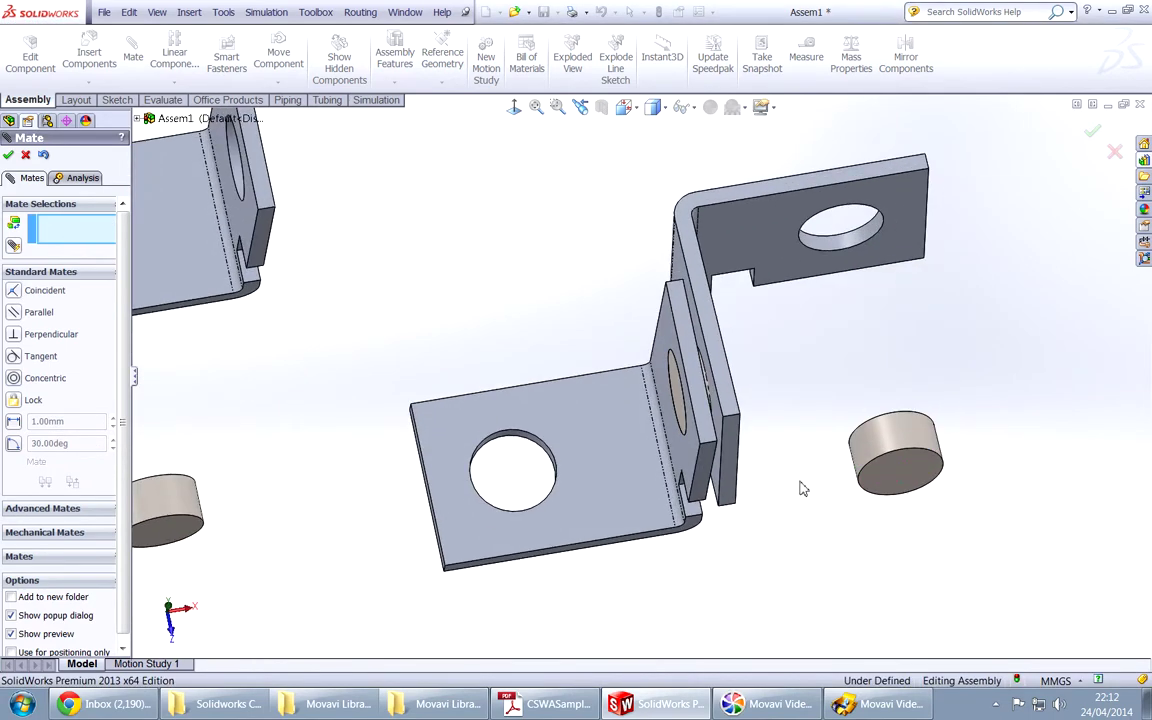
{"action": "left_click_drag", "start_coordinate": [778, 186], "coordinate": [856, 285]}
{"action": "key", "text": "alt+Tab"}
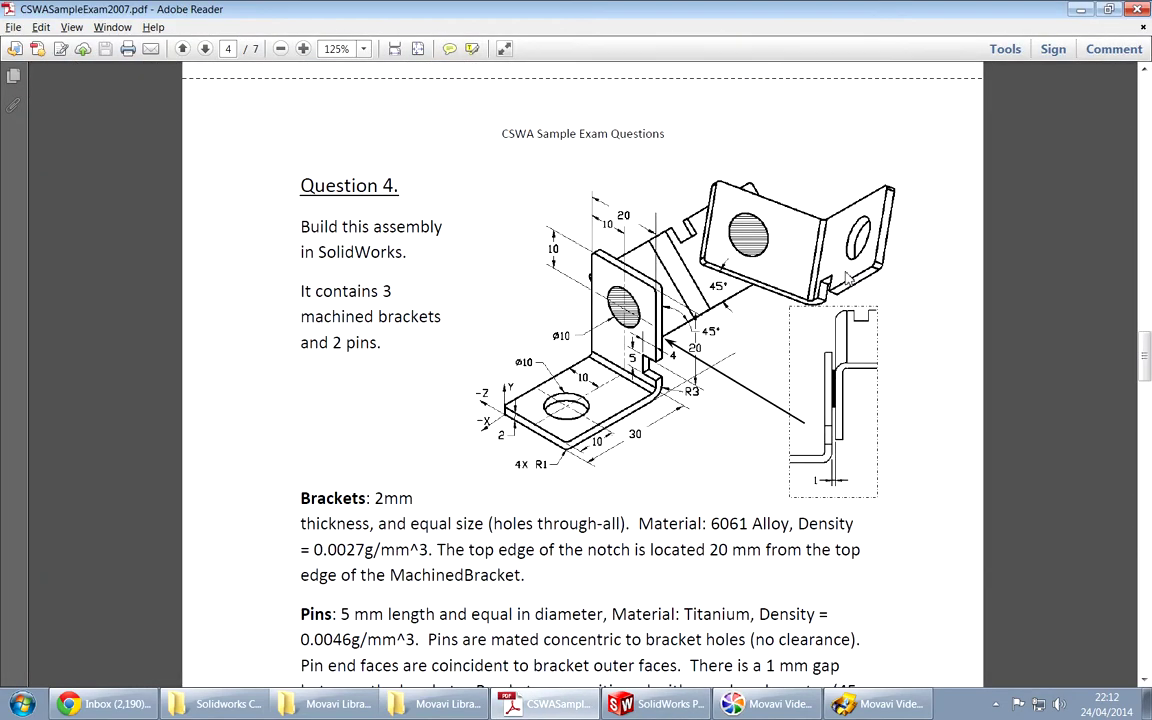
{"action": "key", "text": "alt+Tab"}
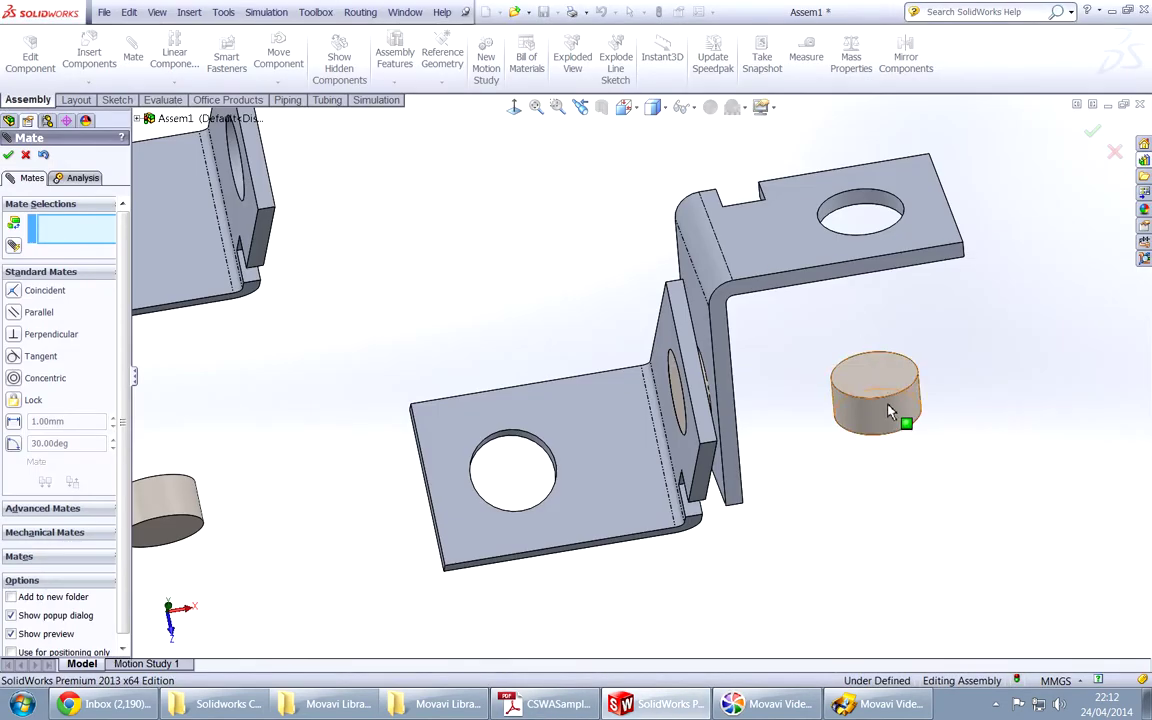
Step: Make the second pin's end face coincident with the outer face of the second bracket's notched flange
{"action": "middle_click_drag", "start_coordinate": [903, 491], "coordinate": [638, 266]}
{"action": "left_click", "coordinate": [641, 236]}
{"action": "left_click", "coordinate": [625, 193]}
{"action": "right_click", "coordinate": [625, 193]}
{"action": "middle_click_drag", "start_coordinate": [625, 200], "coordinate": [745, 340]}
{"action": "left_click_drag", "start_coordinate": [713, 273], "coordinate": [788, 423]}
Step: Add a concentric mate between the hole in the third bracket's unnotched flange and the second pin's cylindrical face
{"action": "scroll", "coordinate": [443, 399], "scroll_direction": "down", "scroll_amount": 2}
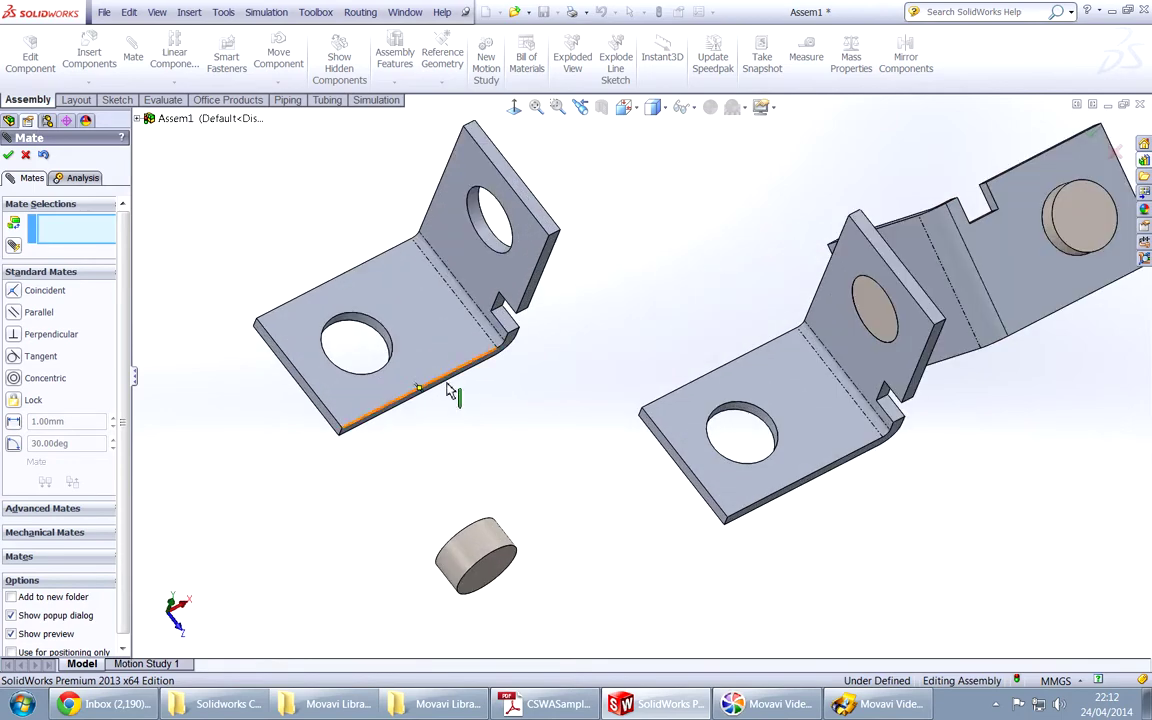
{"action": "scroll", "coordinate": [461, 397], "scroll_direction": "up", "scroll_amount": 3}
{"action": "scroll", "coordinate": [476, 368], "scroll_direction": "down", "scroll_amount": 5}
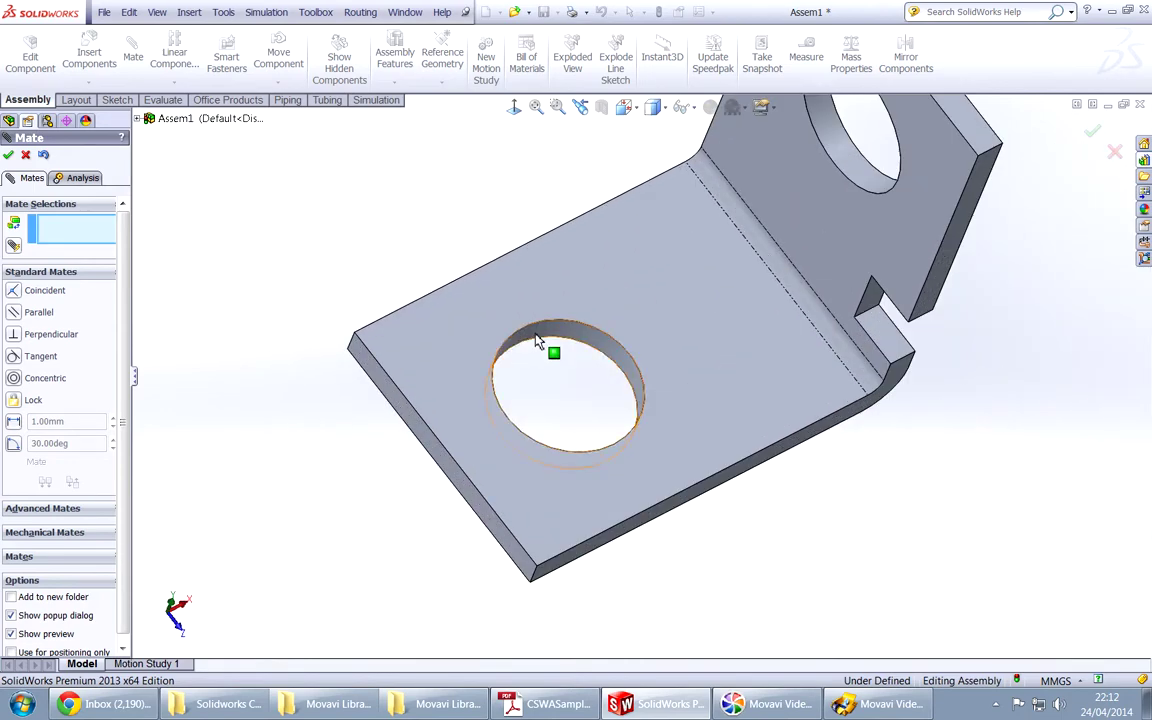
{"action": "left_click", "coordinate": [540, 338]}
{"action": "scroll", "coordinate": [790, 425], "scroll_direction": "up", "scroll_amount": 5}
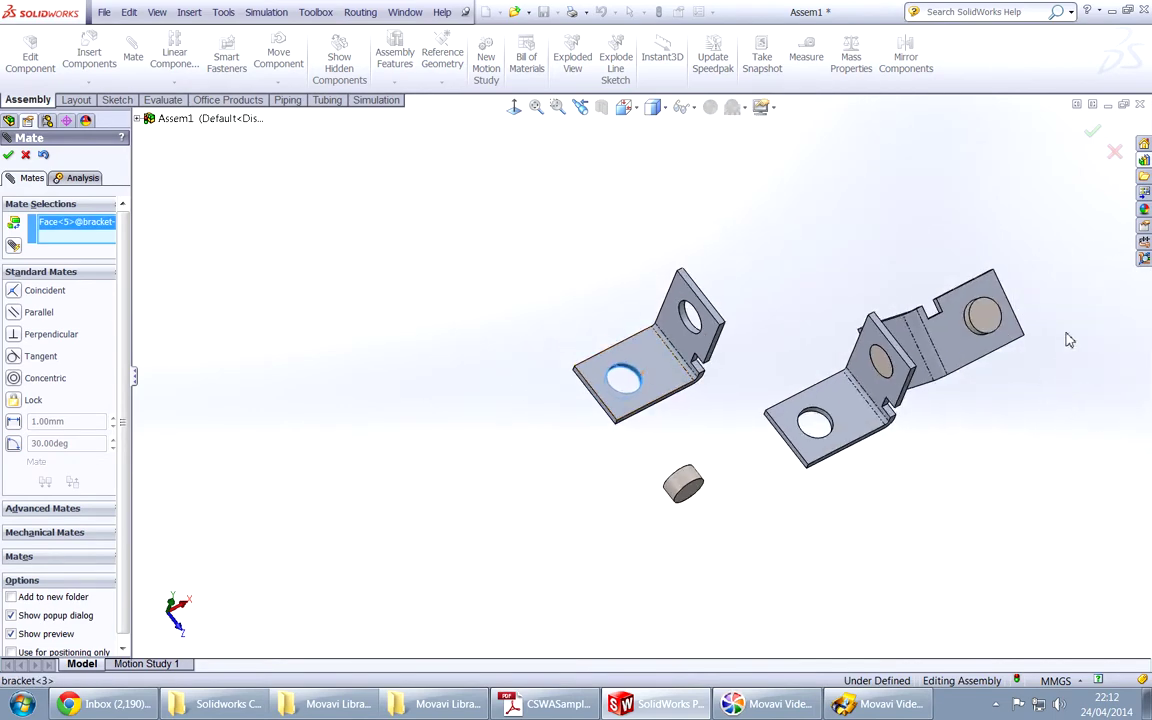
{"action": "scroll", "coordinate": [850, 380], "scroll_direction": "down", "scroll_amount": 5}
{"action": "scroll", "coordinate": [906, 364], "scroll_direction": "up", "scroll_amount": 1}
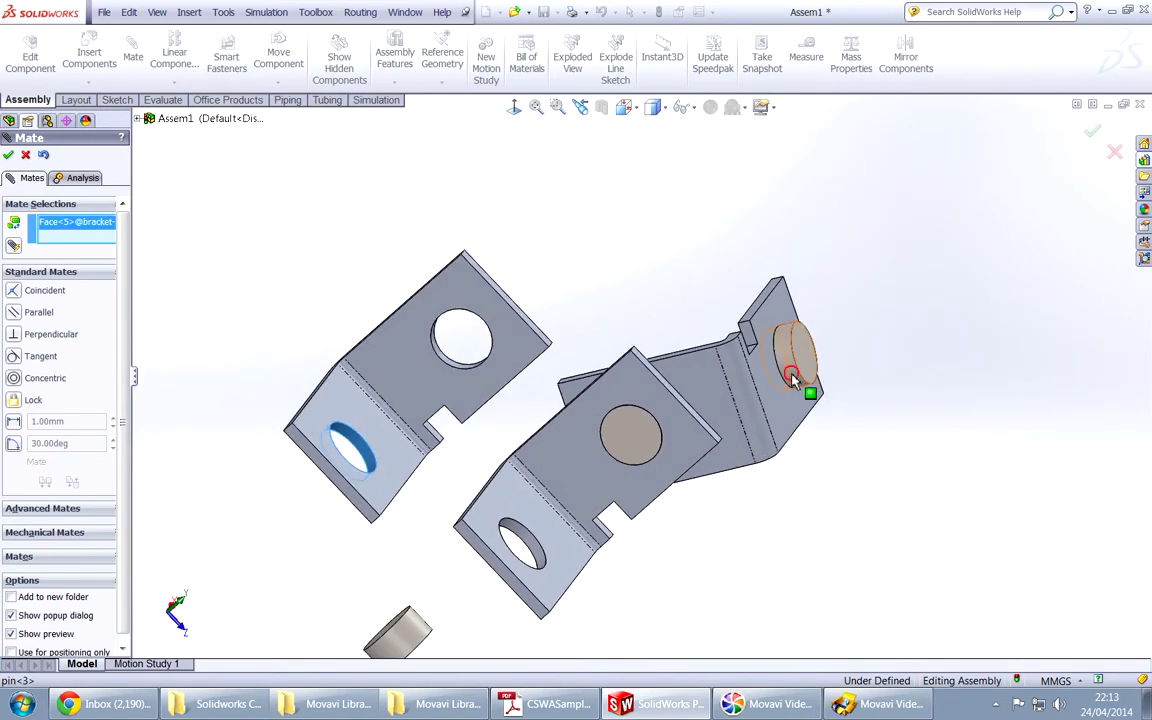
{"action": "left_click", "coordinate": [793, 380]}
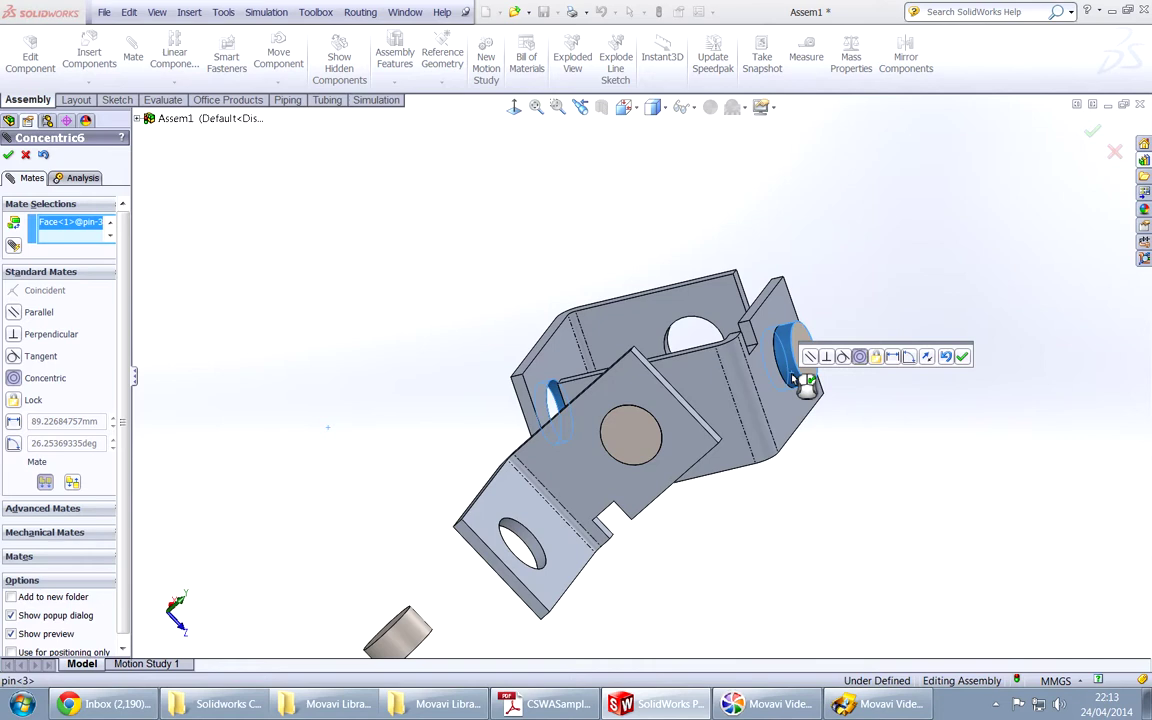
{"action": "key", "text": "Return"}
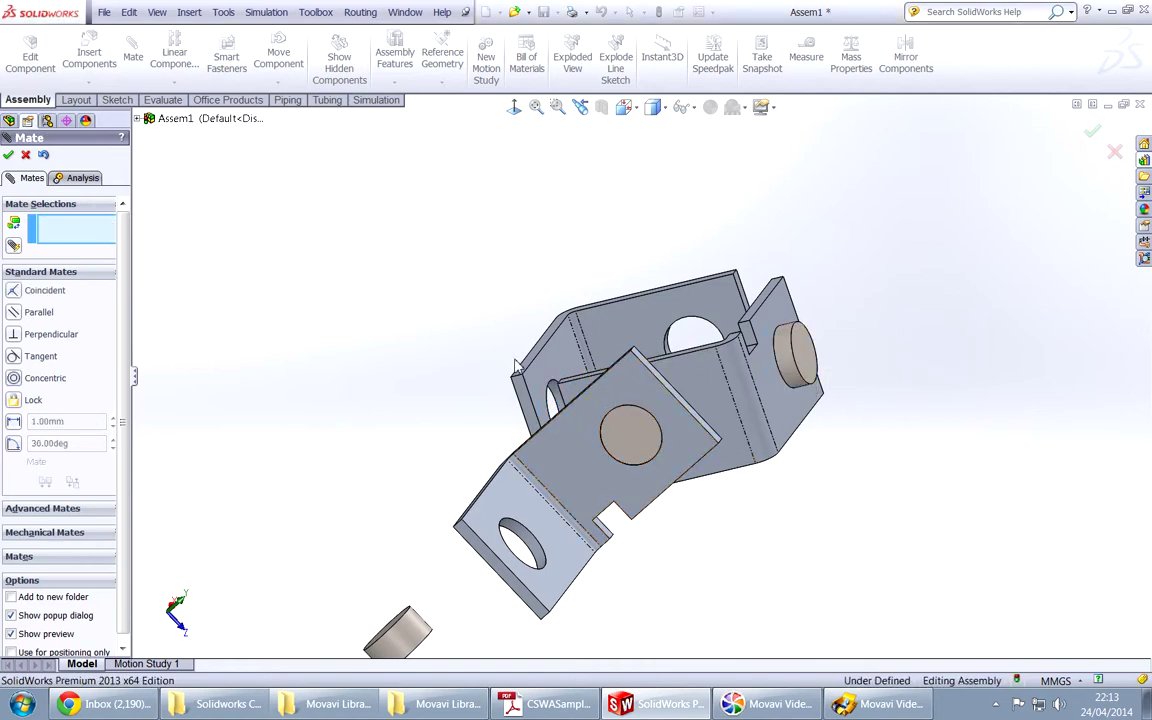
Step: Slide the third bracket along the second pin's axis until it is clear of the second bracket on the pin's free side
{"action": "left_click_drag", "start_coordinate": [589, 364], "coordinate": [930, 364]}
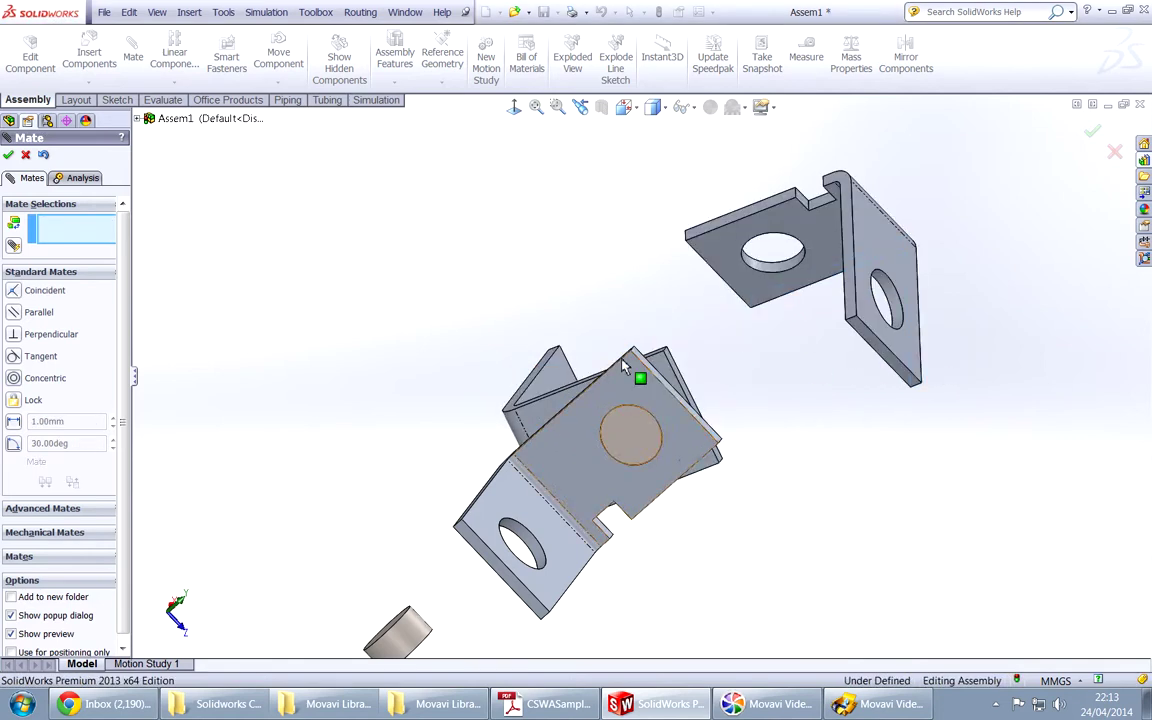
{"action": "middle_click_drag", "start_coordinate": [818, 426], "coordinate": [562, 378]}
{"action": "left_click_drag", "start_coordinate": [498, 343], "coordinate": [818, 342]}
{"action": "middle_click_drag", "start_coordinate": [818, 342], "coordinate": [676, 259]}
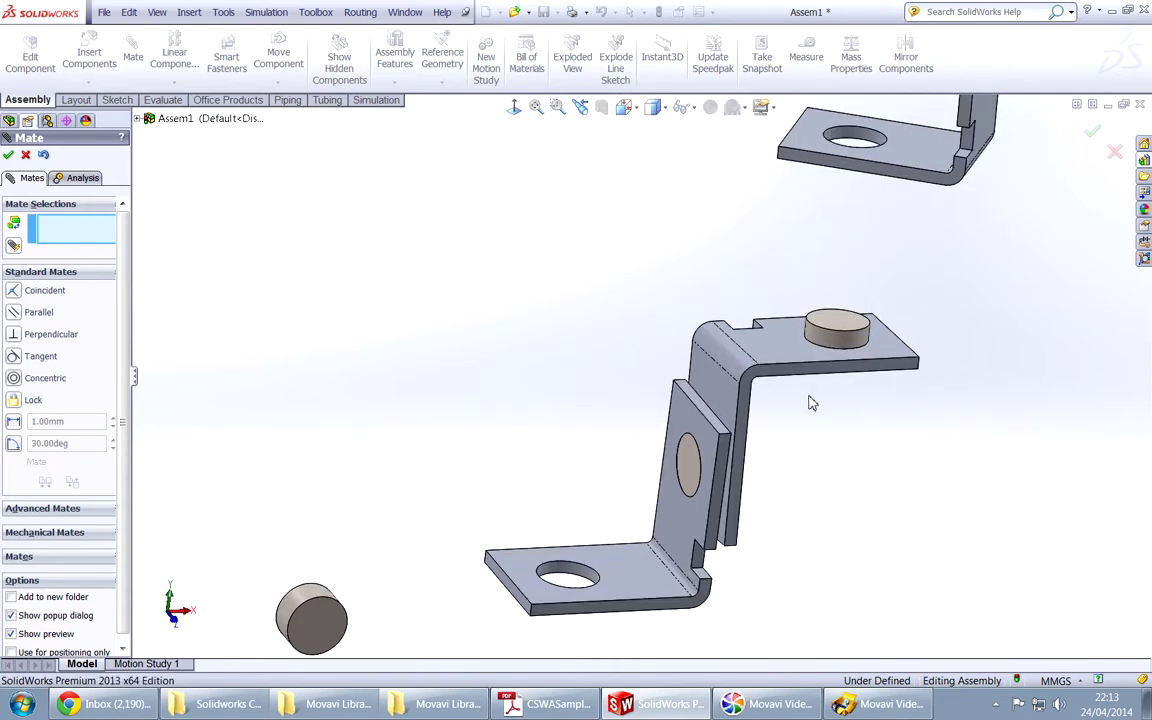
{"action": "middle_click_drag", "start_coordinate": [813, 404], "coordinate": [877, 411]}
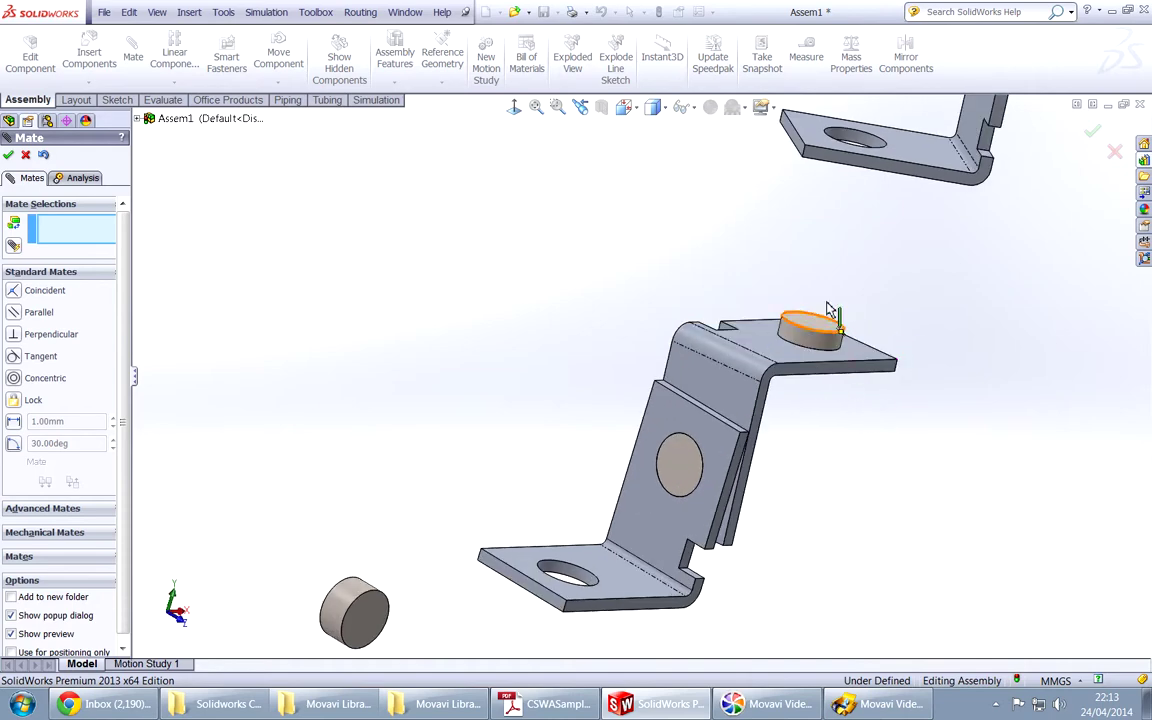
{"action": "scroll", "coordinate": [835, 343], "scroll_direction": "down", "scroll_amount": 2}
{"action": "middle_click_drag", "start_coordinate": [835, 343], "coordinate": [848, 380]}
Step: Check the exam drawing and make the second pin's free end face coincident with the outer face of the third bracket's unnotched flange
{"action": "key", "text": "alt+Tab"}
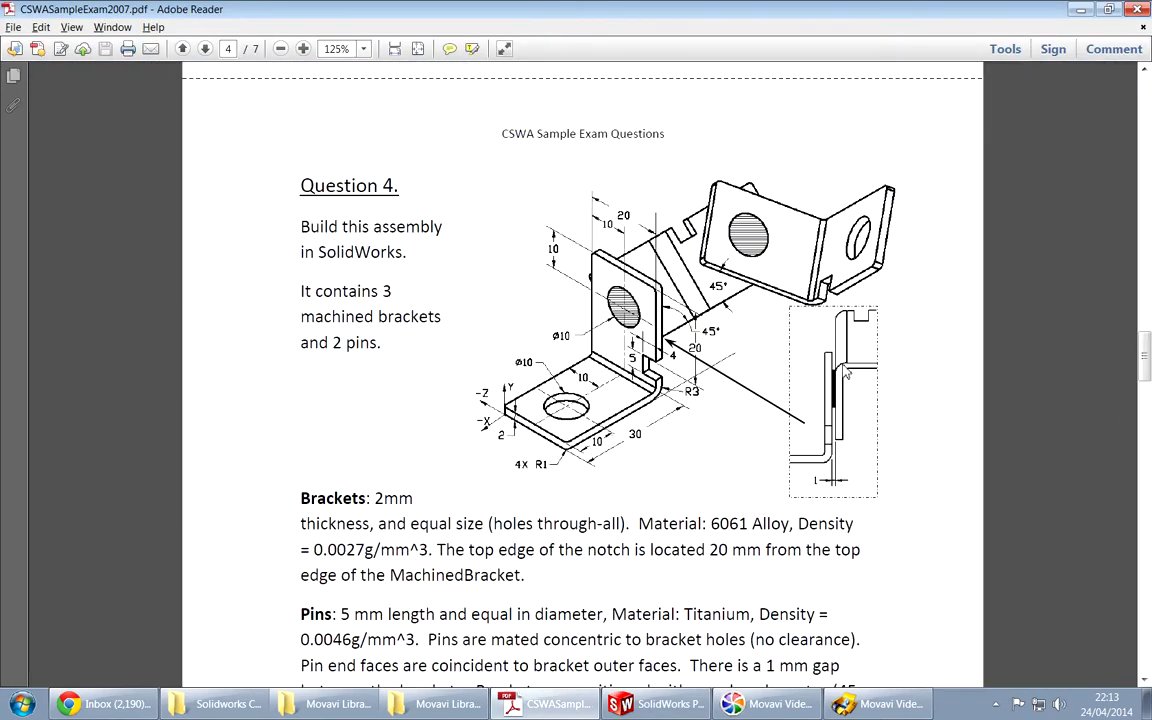
{"action": "key", "text": "alt+Tab"}
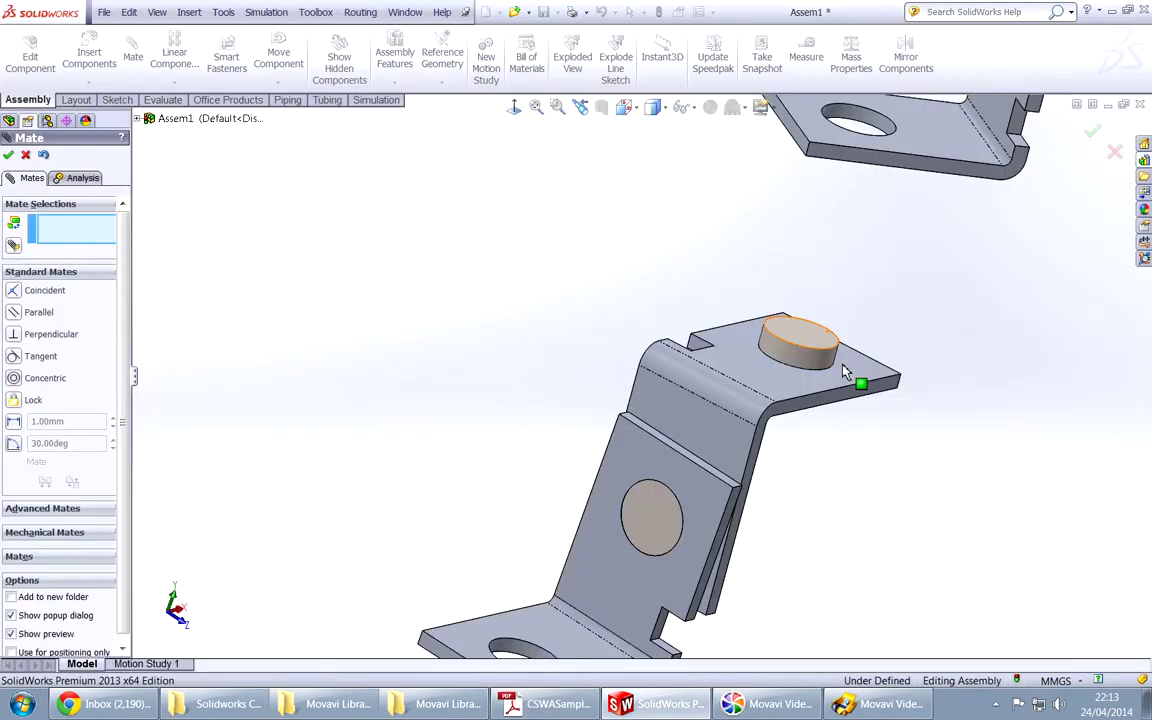
{"action": "middle_click_drag", "start_coordinate": [840, 266], "coordinate": [802, 352]}
{"action": "left_click", "coordinate": [802, 352]}
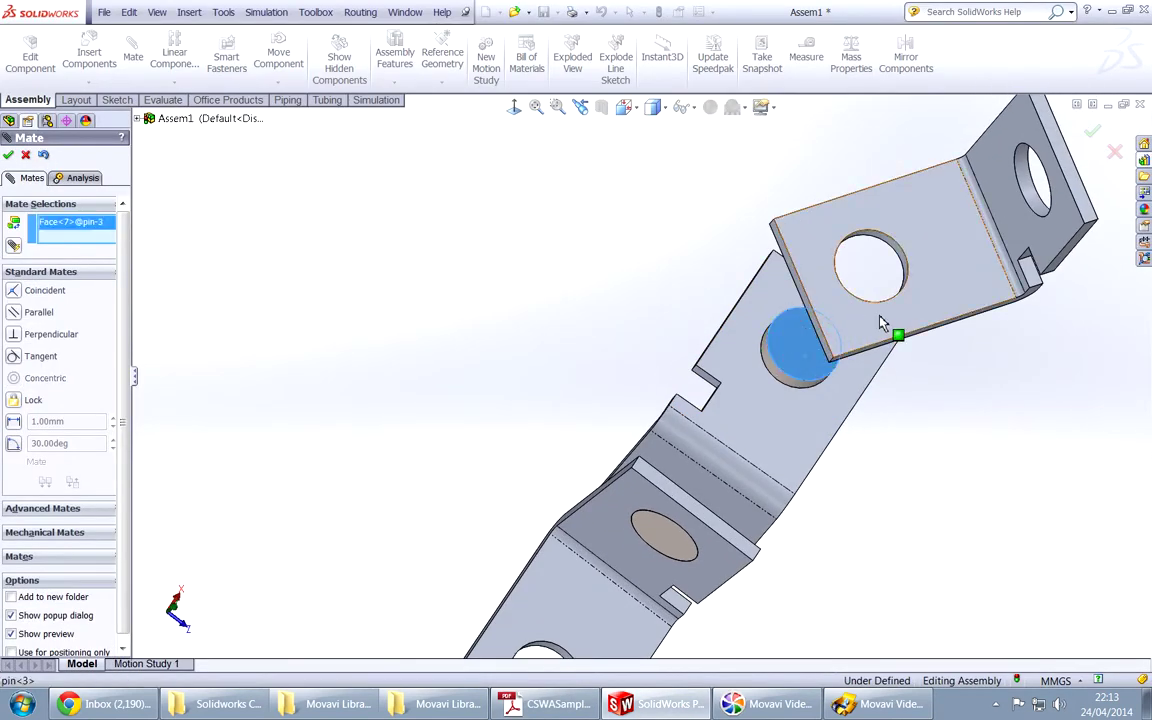
{"action": "left_click", "coordinate": [880, 322]}
{"action": "left_click", "coordinate": [893, 299]}
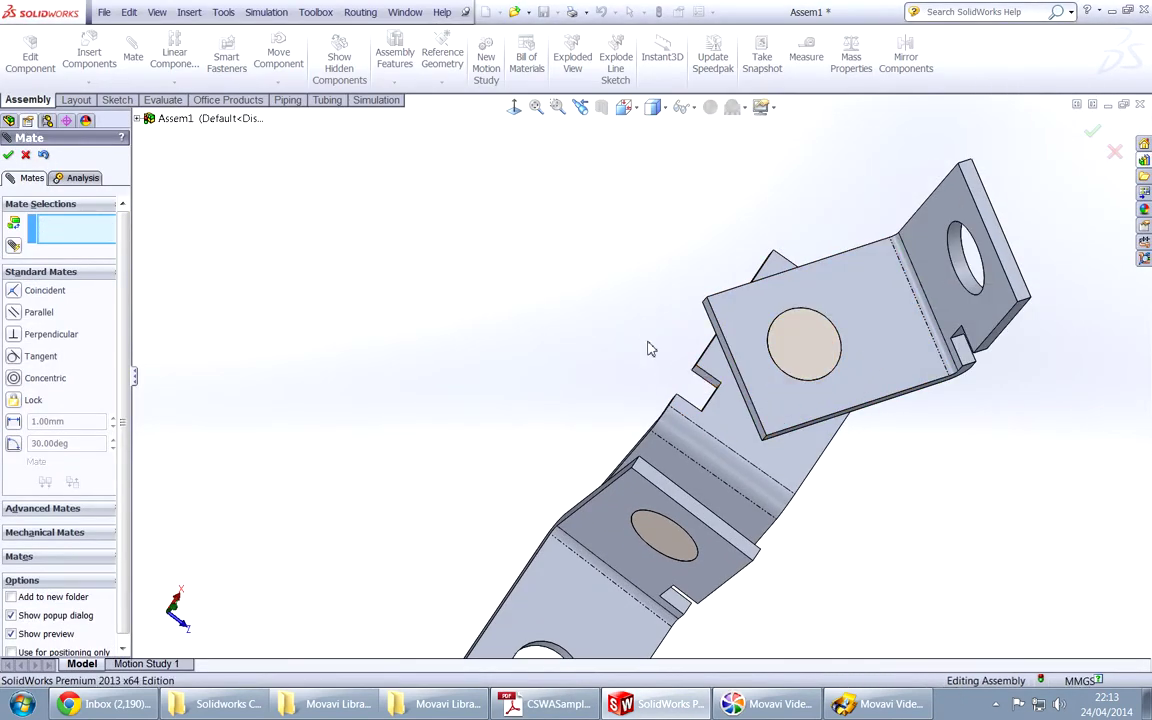
Step: Compare the arrangement of the three brackets and the angles between them with the Question 4 drawing in the exam PDF
{"action": "middle_click_drag", "start_coordinate": [692, 506], "coordinate": [790, 525]}
{"action": "scroll", "coordinate": [601, 570], "scroll_direction": "up", "scroll_amount": 3}
{"action": "key", "text": "alt+Tab"}
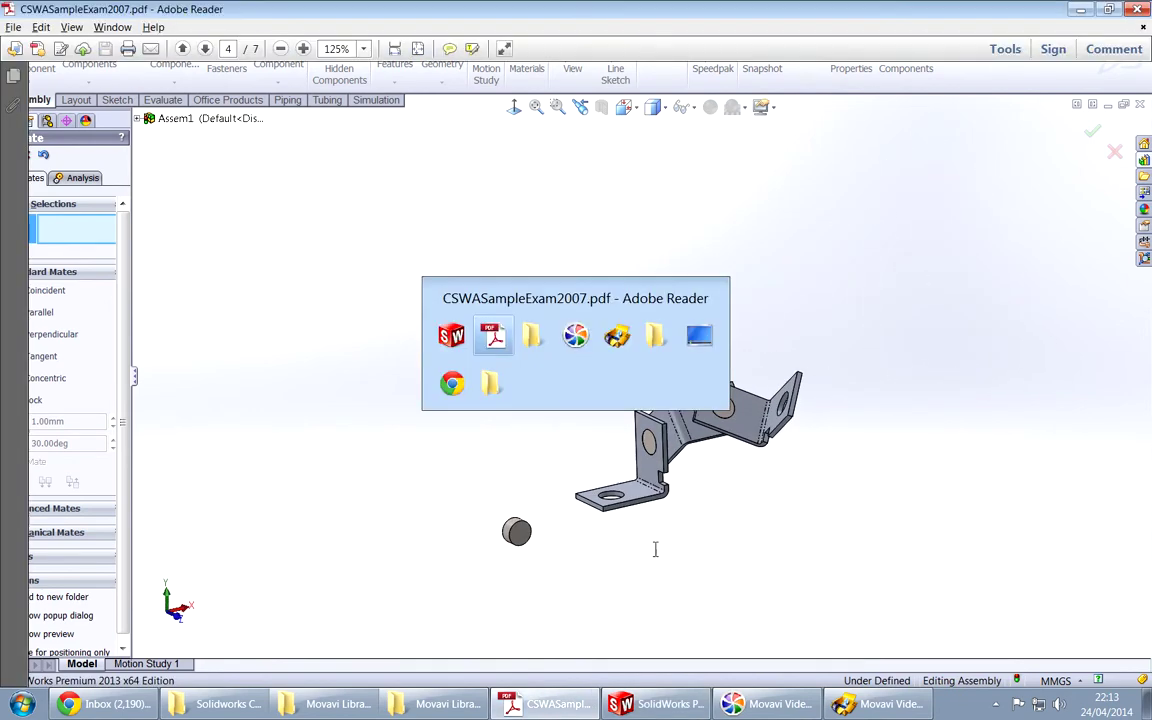
{"action": "key", "text": "alt+Tab"}
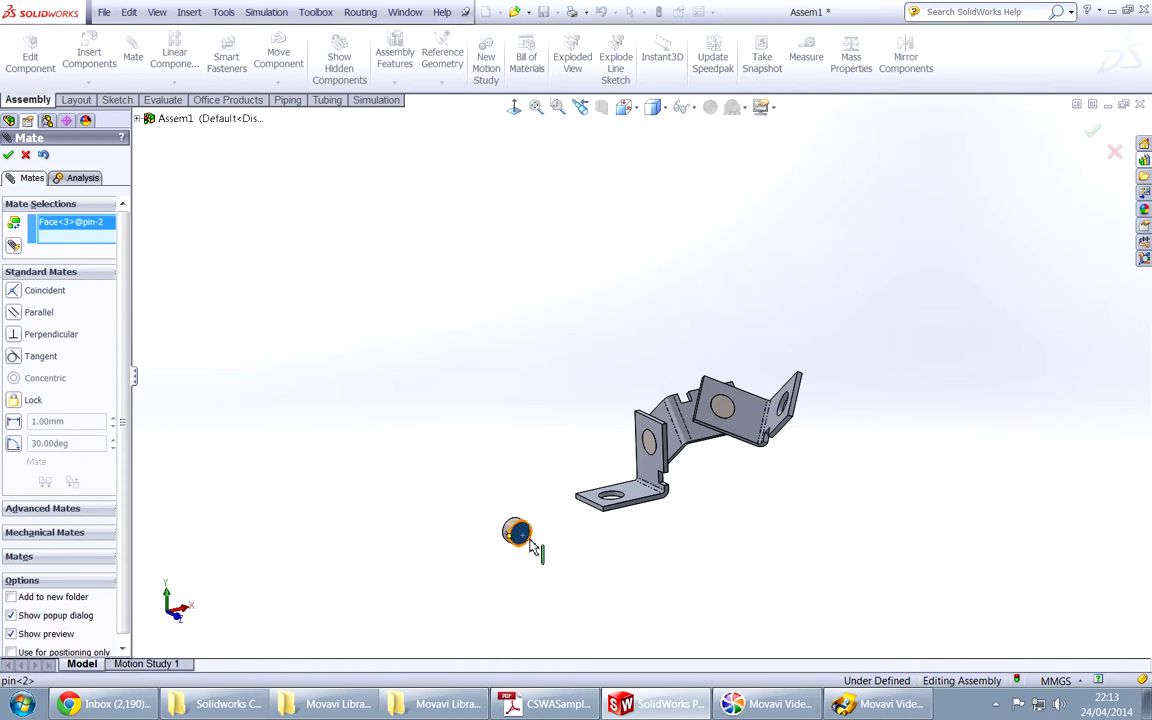
{"action": "key", "text": "alt+Tab"}
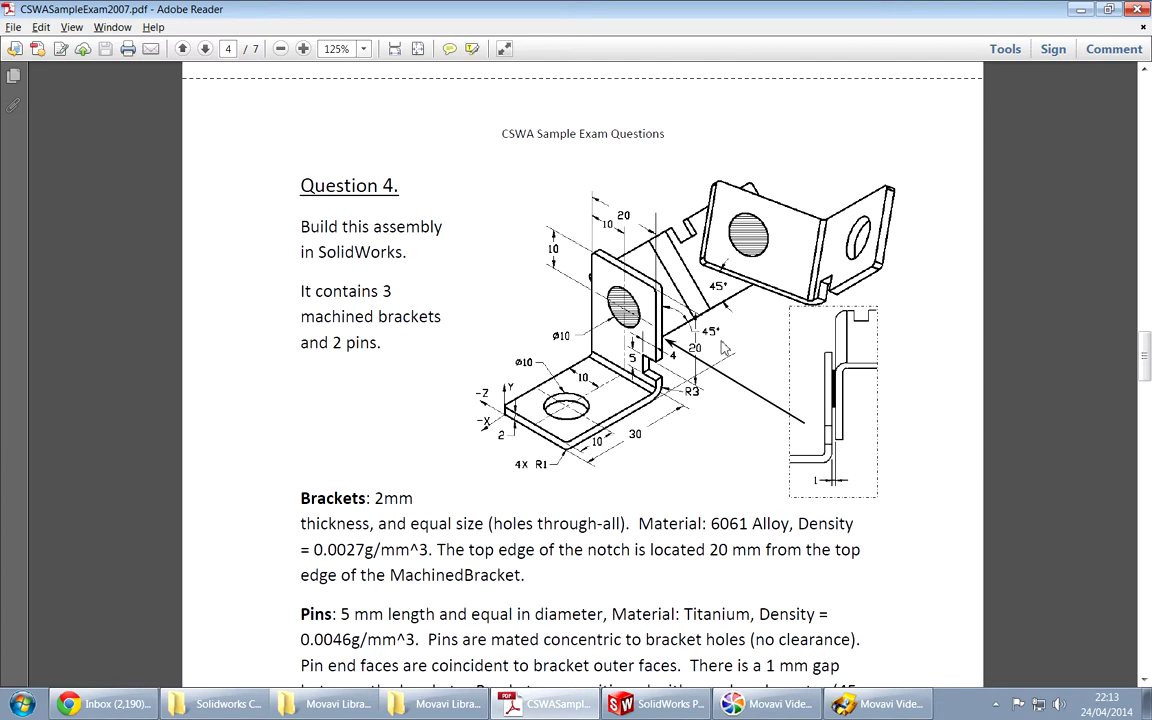
{"action": "key", "text": "alt+Tab"}
Step: Add a 45-degree angle mate between the narrow side face of the first bracket's upright flange and the second bracket's matching side face
{"action": "middle_click_drag", "start_coordinate": [704, 470], "coordinate": [678, 430]}
{"action": "scroll", "coordinate": [681, 432], "scroll_direction": "down", "scroll_amount": 5}
{"action": "left_click", "coordinate": [692, 520]}
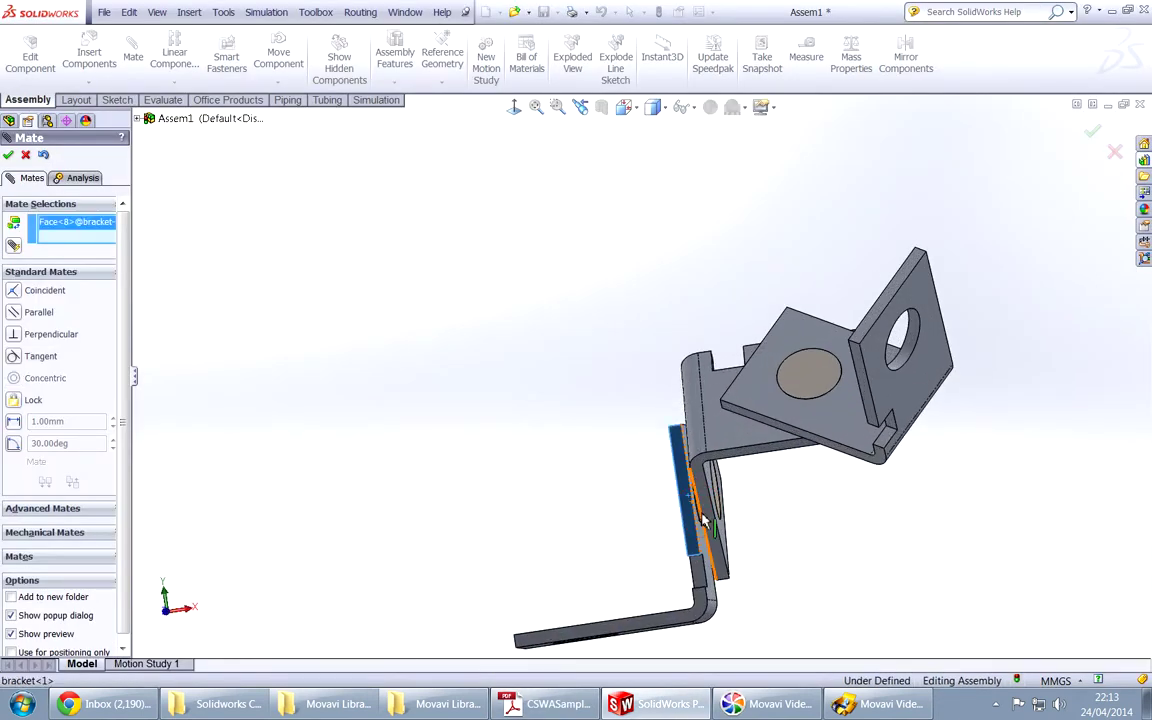
{"action": "left_click", "coordinate": [707, 518]}
{"action": "left_click", "coordinate": [707, 518]}
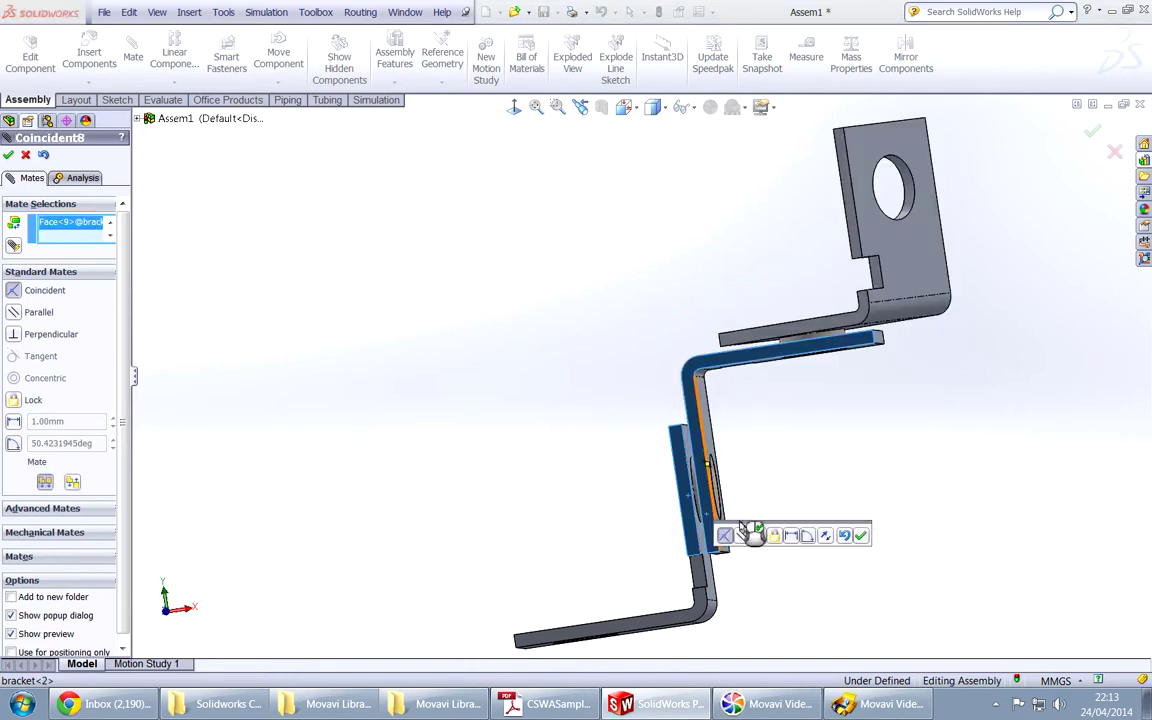
{"action": "left_click", "coordinate": [810, 536]}
{"action": "type", "text": "45"}
{"action": "key", "text": "Return"}
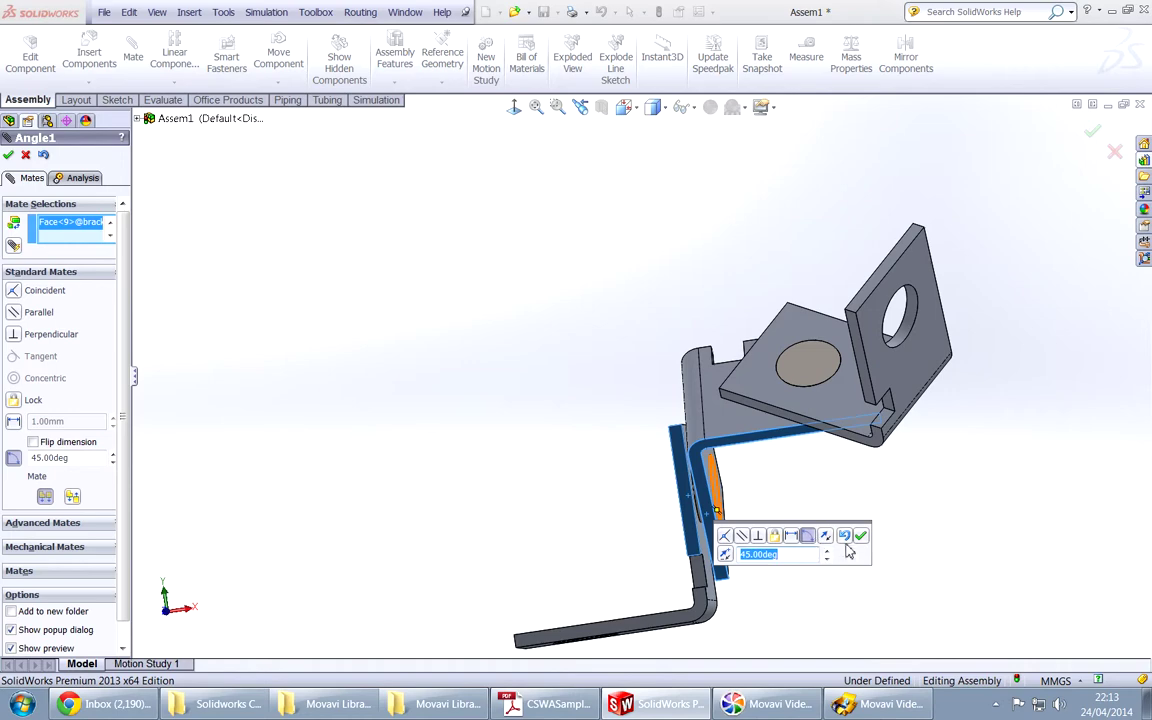
{"action": "left_click", "coordinate": [860, 537]}
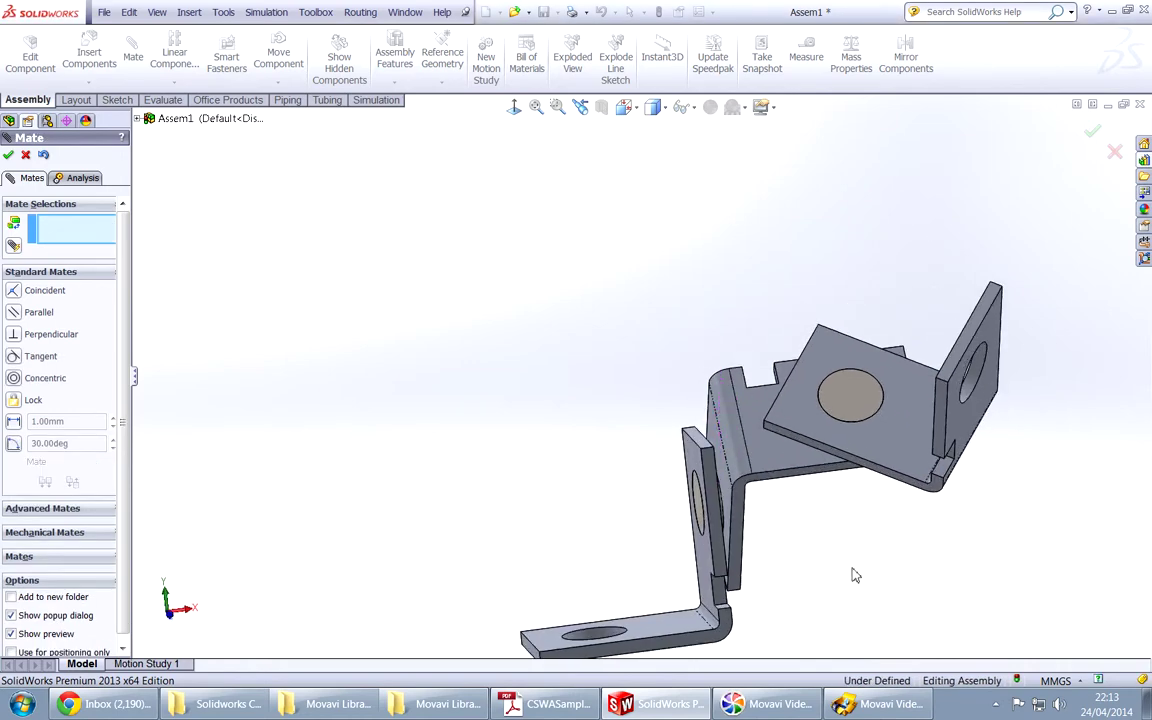